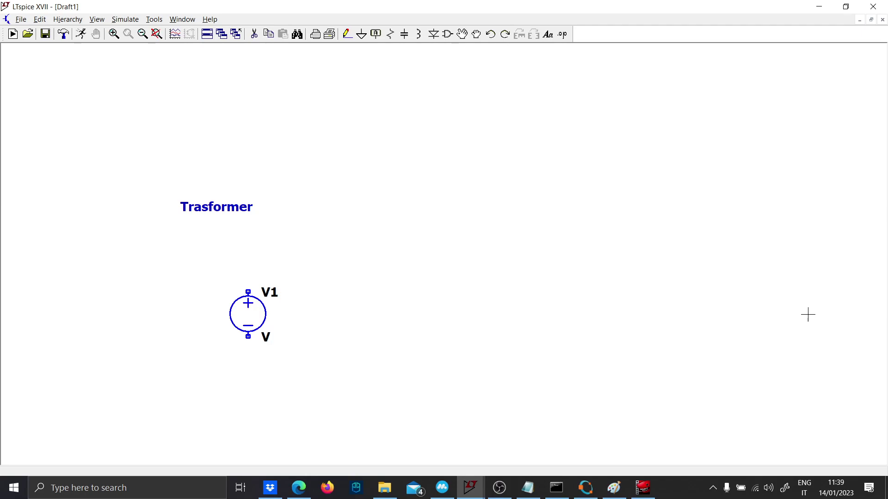
Make V1 a SINE(0 1 50) source with amplitude 1 and frequency 50 Hz.
{"action": "scroll", "coordinate": [319, 278], "scroll_direction": "up", "scroll_amount": 3}
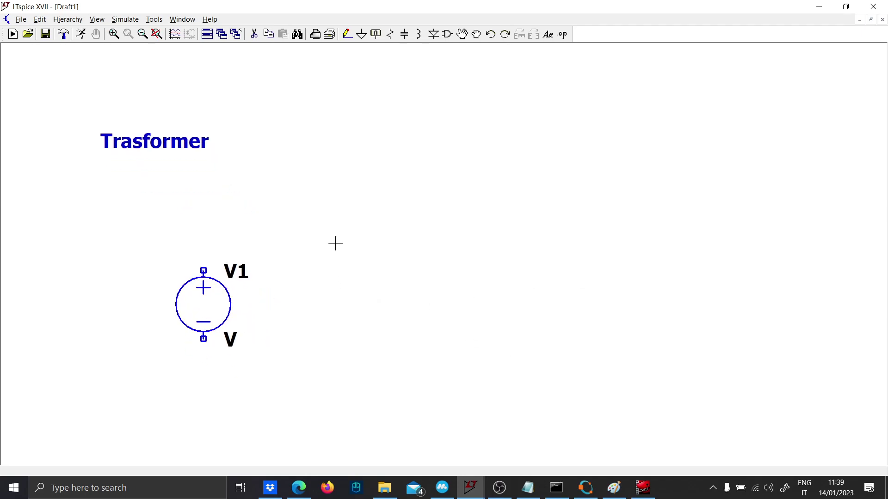
{"action": "right_click", "coordinate": [185, 283]}
{"action": "left_click", "coordinate": [522, 261]}
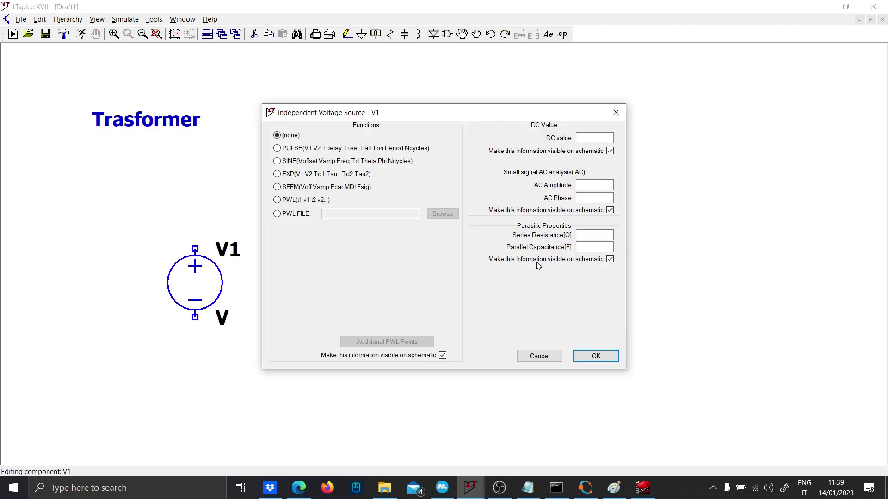
{"action": "left_click", "coordinate": [317, 148]}
{"action": "left_click", "coordinate": [314, 162]}
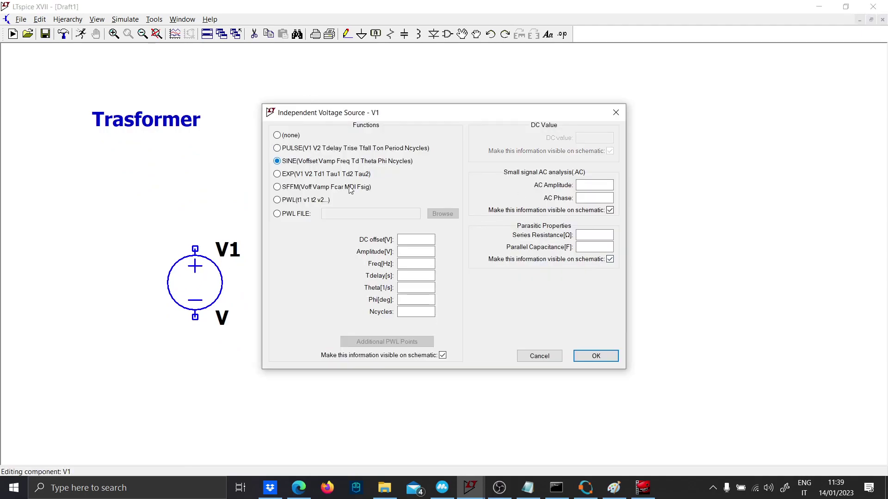
{"action": "left_click", "coordinate": [425, 254]}
{"action": "type", "text": "1"}
{"action": "left_click", "coordinate": [425, 263]}
{"action": "type", "text": "50"}
{"action": "key", "text": "Return"}
{"action": "key", "text": "Return"}
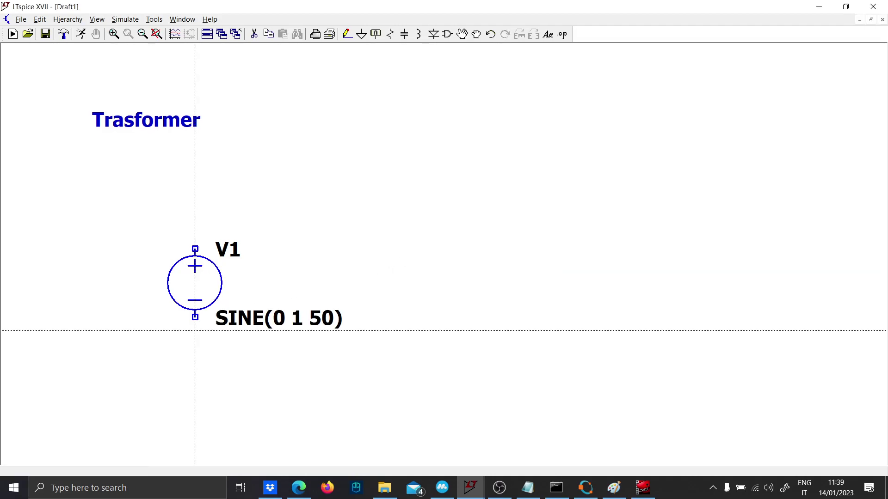
Ground V1's negative terminal and run a wire right from its top terminal.
{"action": "left_click", "coordinate": [195, 331]}
{"action": "key", "text": "F3"}
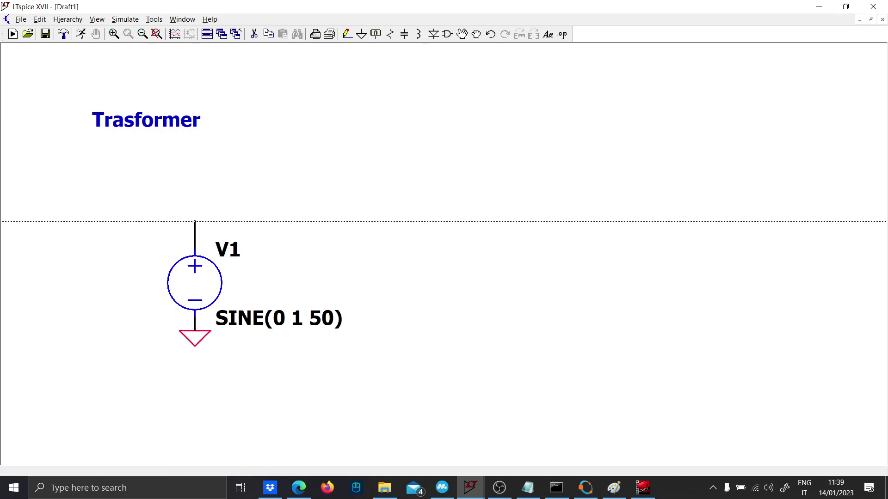
{"action": "left_click", "coordinate": [195, 221]}
{"action": "left_click", "coordinate": [388, 221]}
{"action": "key", "text": "Escape"}
Place resistor R1 horizontally level with V1's top, removing the wire under it.
{"action": "key", "text": "r"}
{"action": "key", "text": "F5"}
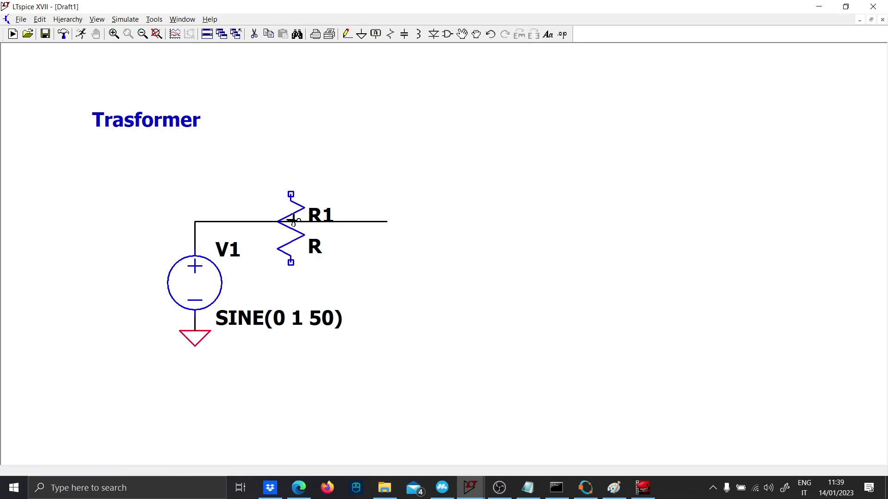
{"action": "left_click", "coordinate": [294, 221]}
{"action": "key", "text": "F7"}
{"action": "left_click", "coordinate": [294, 221]}
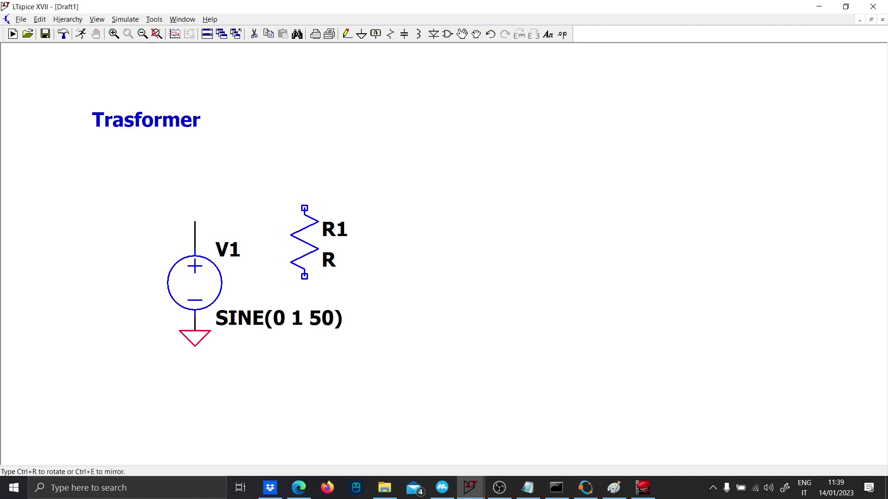
{"action": "key", "text": "ctrl+r"}
{"action": "left_click", "coordinate": [311, 222]}
Wire V1's top terminal to R1's left pin and set R1 to 0.1m.
{"action": "key", "text": "F3"}
{"action": "left_click", "coordinate": [195, 222]}
{"action": "left_click", "coordinate": [277, 221]}
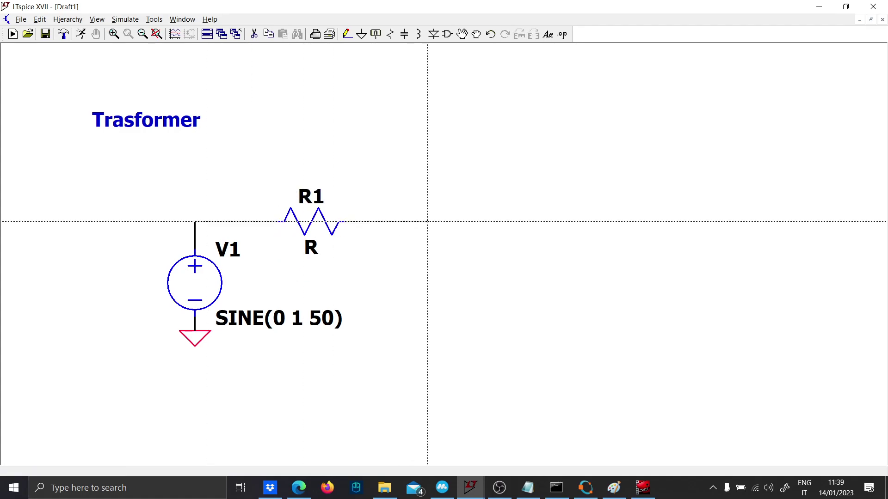
{"action": "key", "text": "Escape"}
{"action": "right_click", "coordinate": [310, 247]}
{"action": "type", "text": "0"}
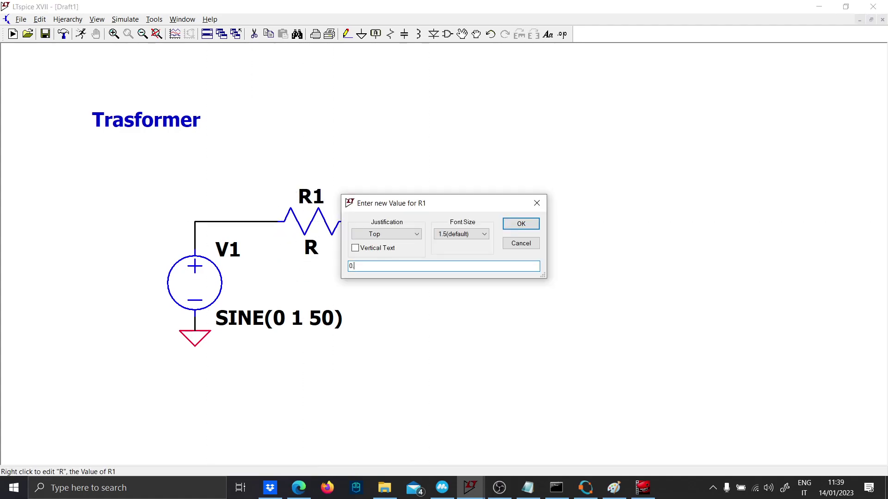
{"action": "type", "text": ".1m"}
{"action": "key", "text": "Return"}
{"action": "key", "text": "F3"}
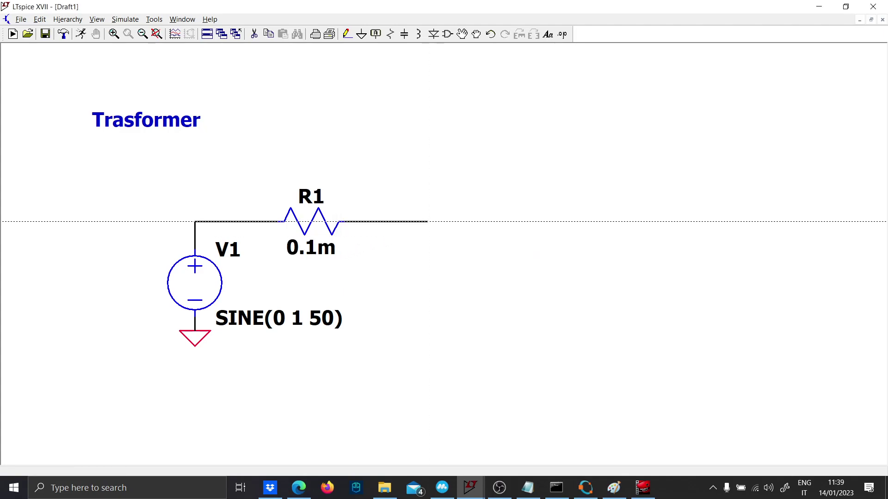
Run a grounded wire down from R1's right end and insert inductor L1 in it.
{"action": "left_click", "coordinate": [427, 222]}
{"action": "left_click", "coordinate": [427, 344]}
{"action": "key", "text": "g"}
{"action": "left_click", "coordinate": [427, 344]}
{"action": "key", "text": "c"}
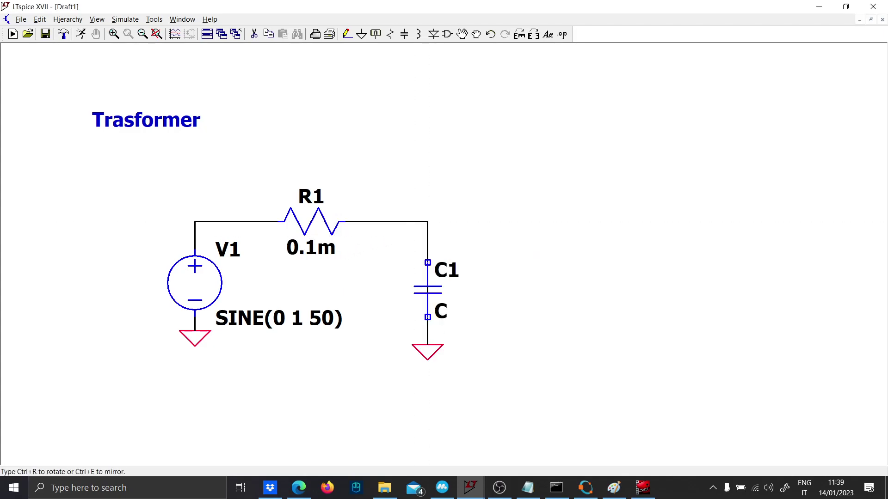
{"action": "key", "text": "l"}
{"action": "left_click", "coordinate": [427, 249]}
Place a mirrored inductor L2 right of L1 and wire up and down from its pins.
{"action": "key", "text": "ctrl+e"}
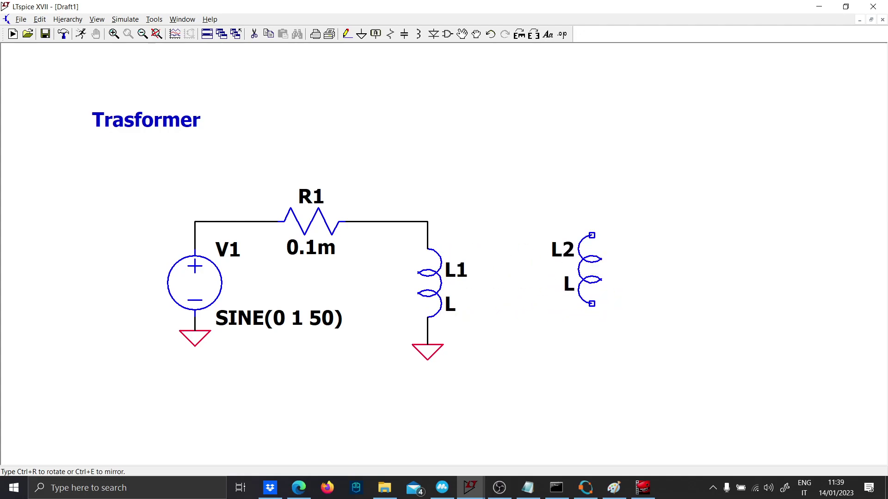
{"action": "left_click", "coordinate": [578, 248]}
{"action": "key", "text": "F3"}
{"action": "left_click", "coordinate": [578, 208]}
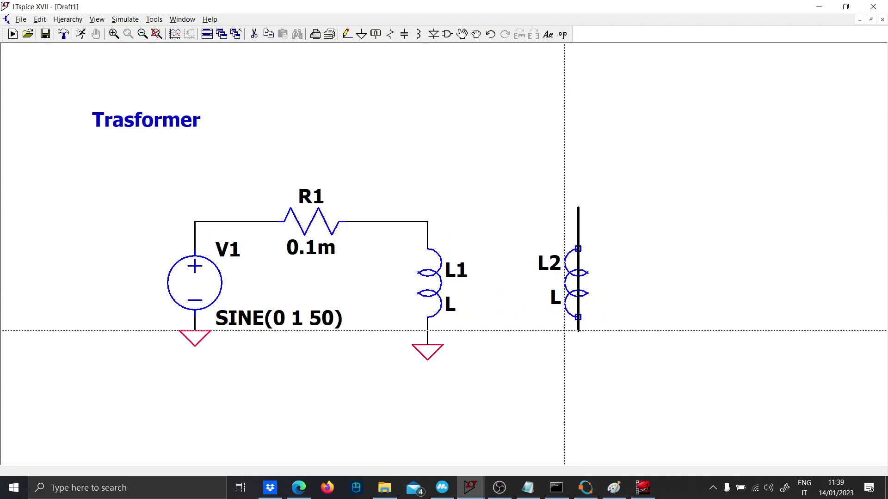
{"action": "left_click", "coordinate": [578, 344]}
{"action": "left_click", "coordinate": [578, 208]}
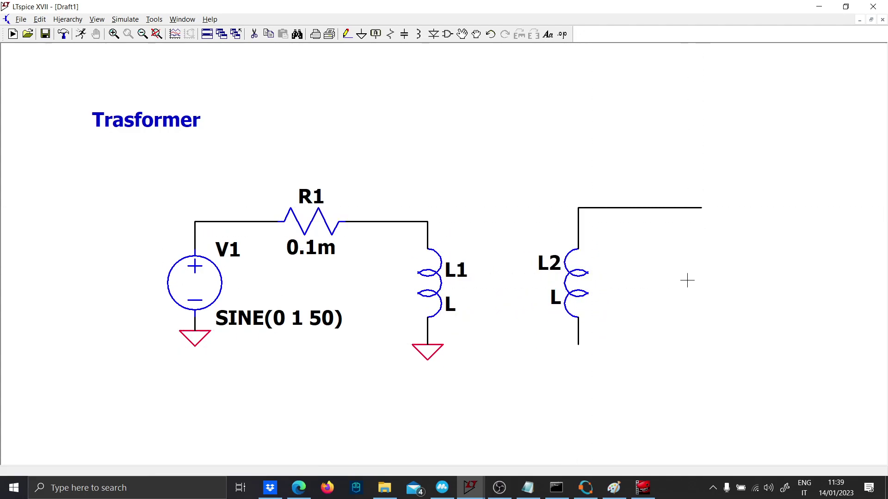
Place load resistor R2 at the right, wired from L2's top and grounded below.
{"action": "key", "text": "r"}
{"action": "left_click", "coordinate": [702, 282]}
{"action": "key", "text": "F3"}
{"action": "left_click", "coordinate": [701, 208]}
{"action": "left_click", "coordinate": [701, 257]}
{"action": "left_click", "coordinate": [702, 314]}
{"action": "left_click", "coordinate": [701, 344]}
{"action": "key", "text": "g"}
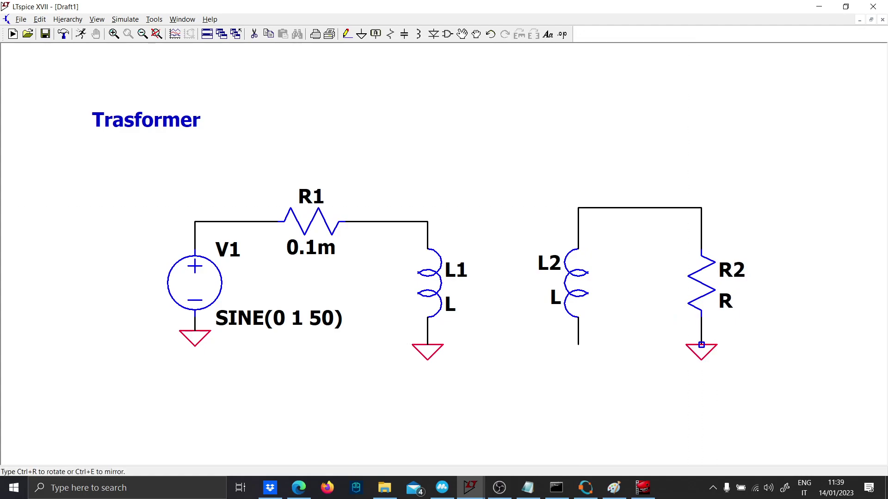
{"action": "left_click", "coordinate": [701, 344]}
{"action": "key", "text": "Escape"}
Set R2 to 1 Ω and ground the bottom of L2.
{"action": "right_click", "coordinate": [725, 301]}
{"action": "type", "text": "1"}
{"action": "key", "text": "Return"}
{"action": "key", "text": "g"}
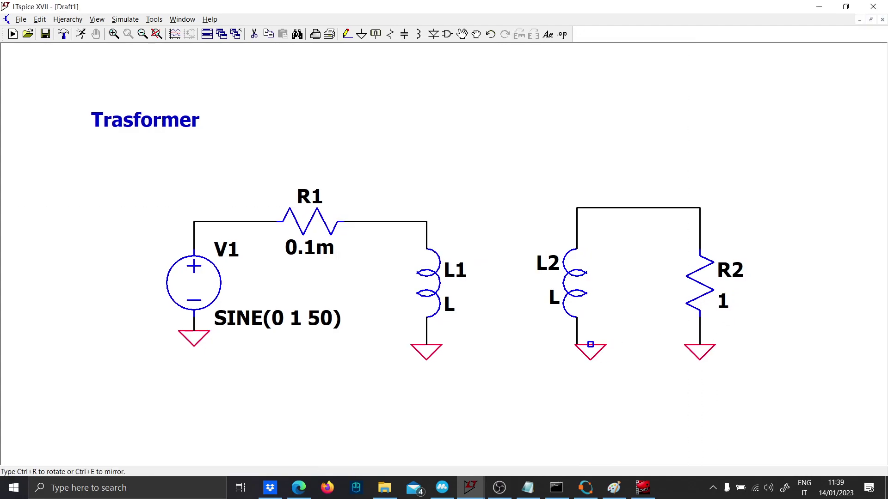
{"action": "left_click", "coordinate": [576, 344]}
{"action": "key", "text": "Escape"}
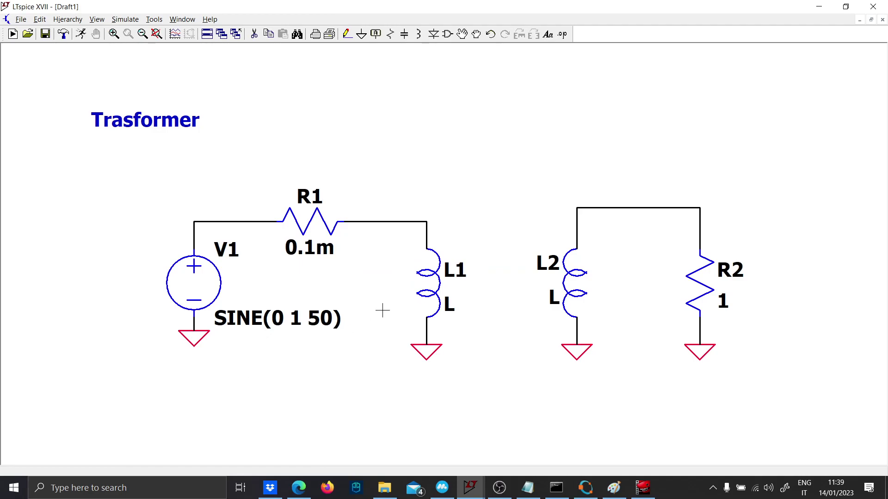
Tick Show Phase Dot in the properties of L1 and then L2.
{"action": "right_click", "coordinate": [422, 288]}
{"action": "left_click", "coordinate": [512, 212]}
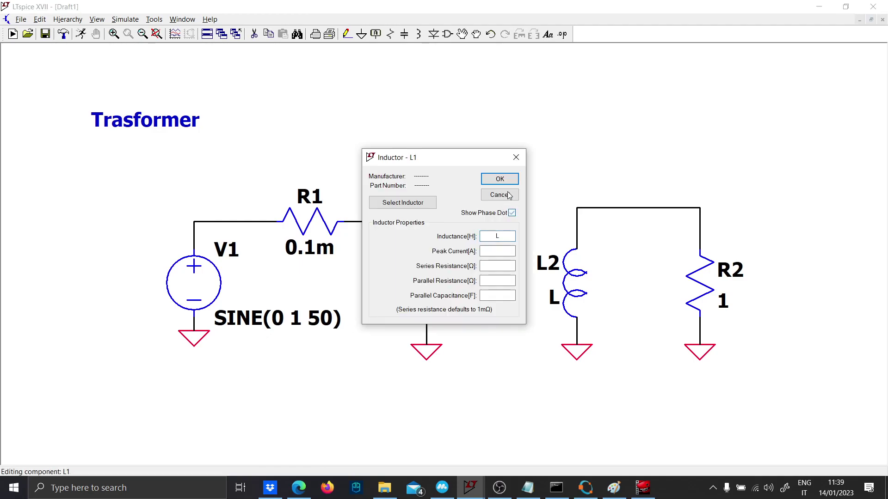
{"action": "left_click", "coordinate": [500, 179]}
{"action": "right_click", "coordinate": [558, 275]}
{"action": "right_click", "coordinate": [578, 270]}
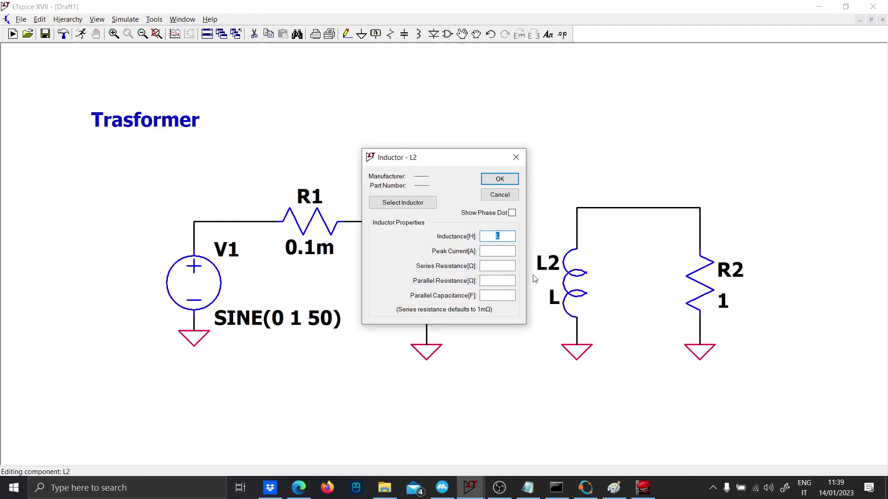
{"action": "left_click", "coordinate": [512, 213]}
{"action": "left_click", "coordinate": [500, 179]}
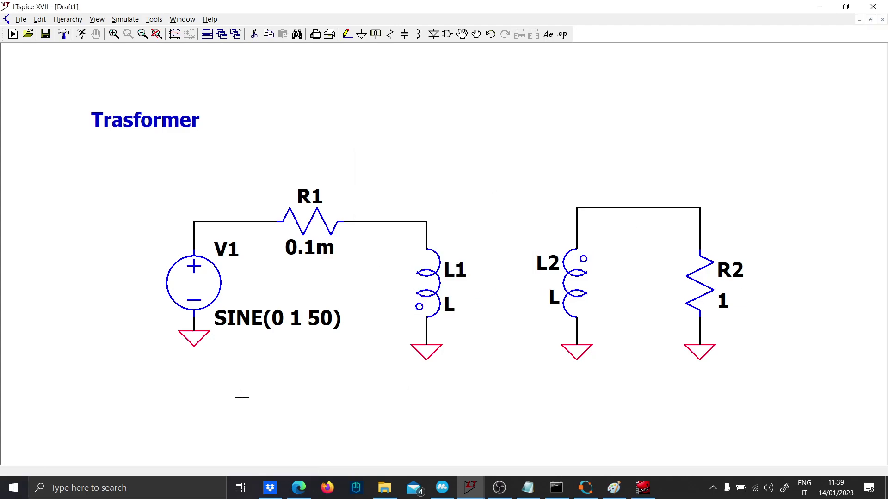
Place the SPICE directive 'K L1 L2 1' on the schematic below V1.
{"action": "key", "text": "t"}
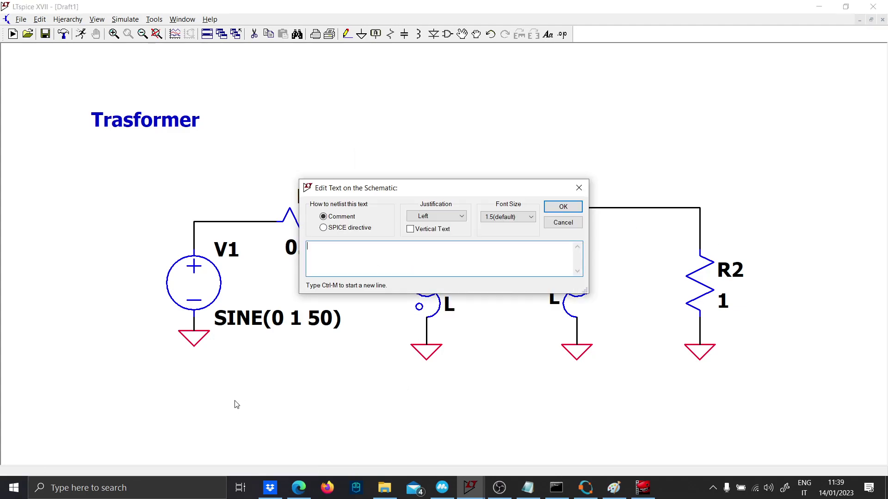
{"action": "left_click", "coordinate": [350, 228]}
{"action": "key", "text": "Caps_Lock"}
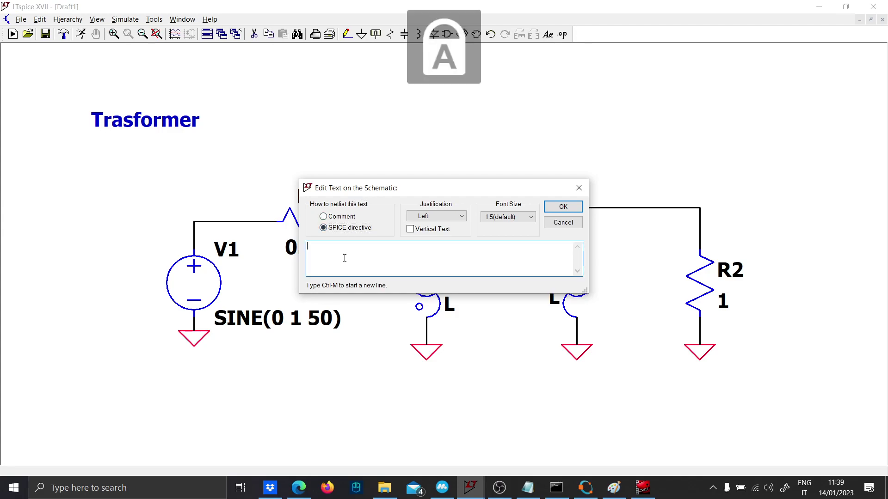
{"action": "type", "text": "K L1 L2 "}
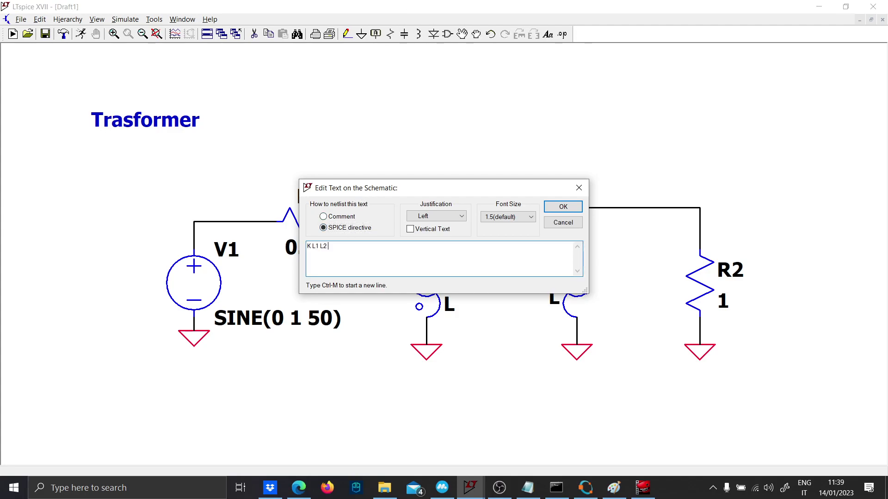
{"action": "type", "text": "1"}
{"action": "key", "text": "Caps_Lock"}
{"action": "key", "text": "Return"}
{"action": "left_click", "coordinate": [264, 369]}
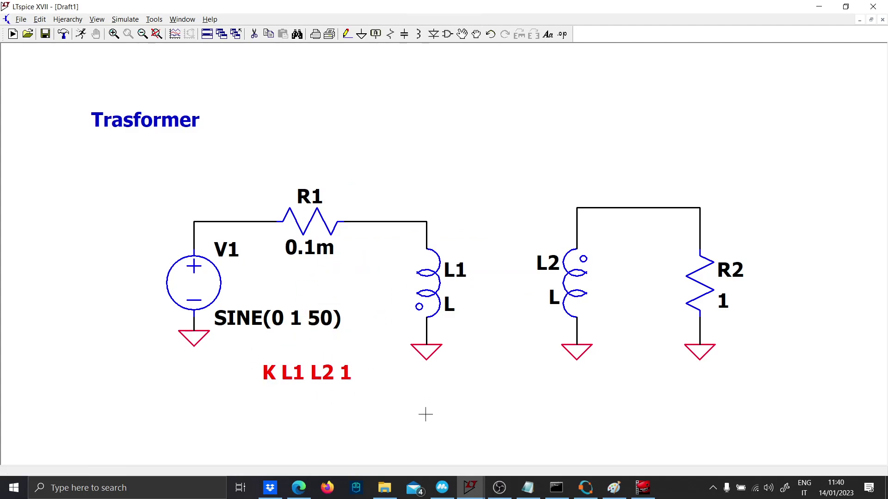
Place the comment 'THIS IS NOT THE TURN RATIO' under the directive and left-align both texts.
{"action": "key", "text": "t"}
{"action": "key", "text": "Caps_Lock"}
{"action": "type", "text": "THIS "}
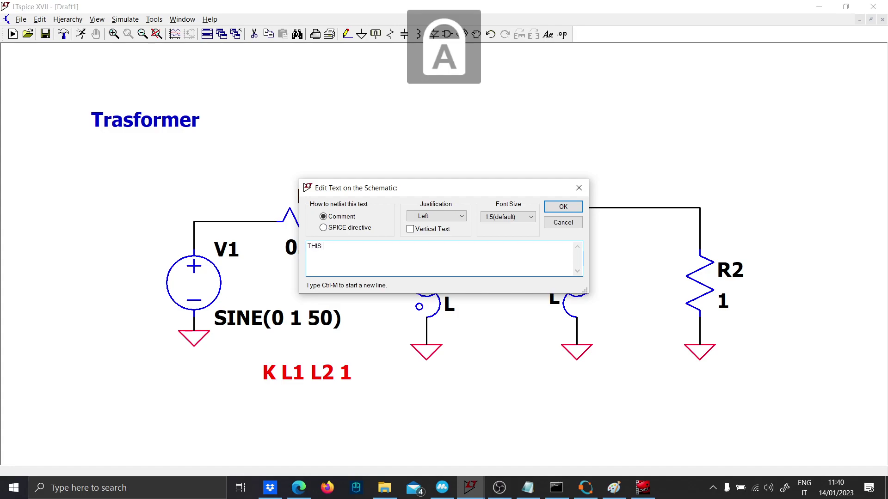
{"action": "type", "text": "IS NOT THE TURN RA"}
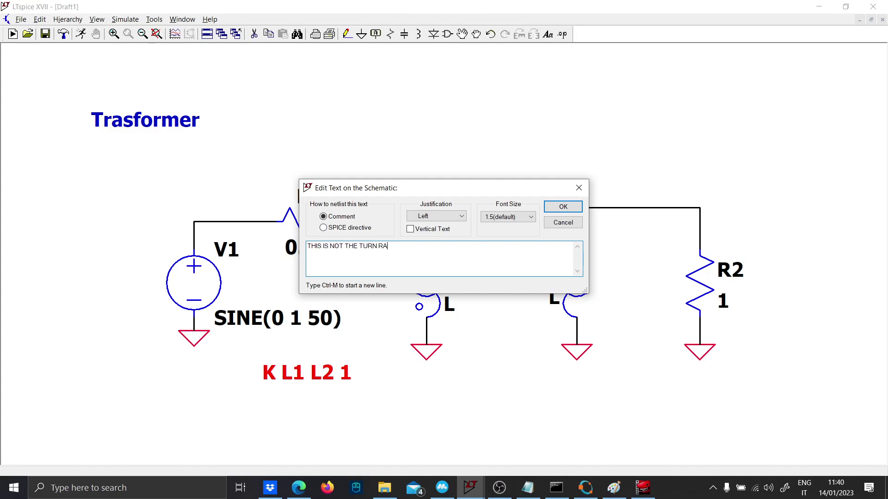
{"action": "type", "text": "TIO"}
{"action": "key", "text": "Return"}
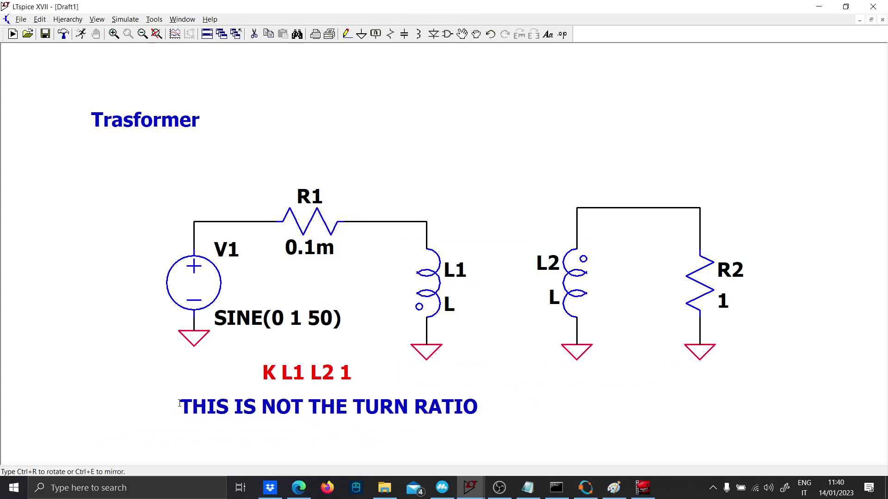
{"action": "left_click", "coordinate": [178, 407]}
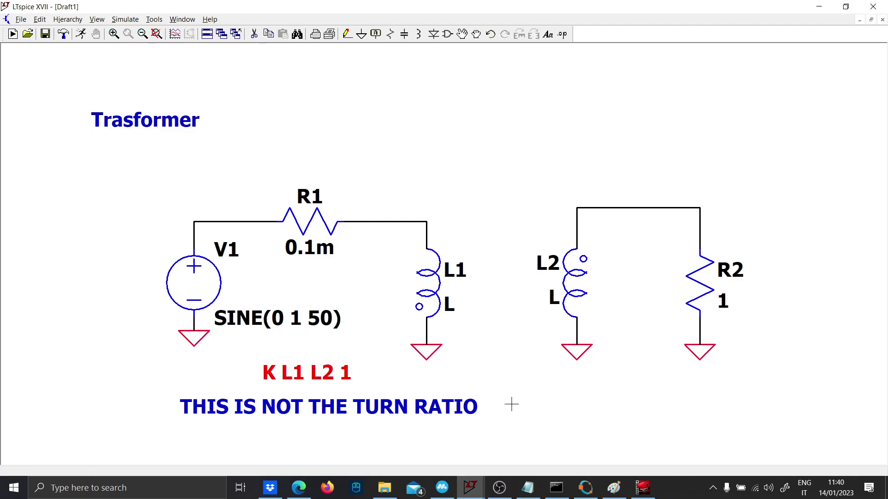
{"action": "left_click_drag", "start_coordinate": [369, 407], "coordinate": [272, 413]}
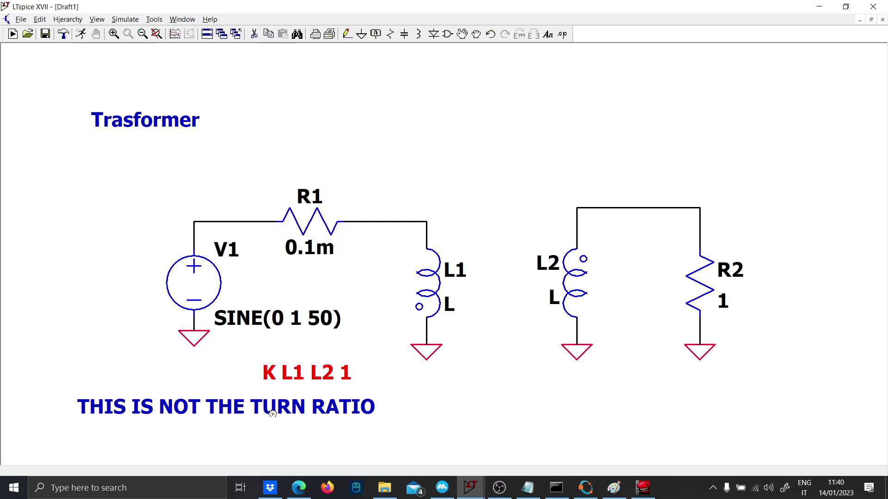
{"action": "left_click_drag", "start_coordinate": [321, 373], "coordinate": [232, 380]}
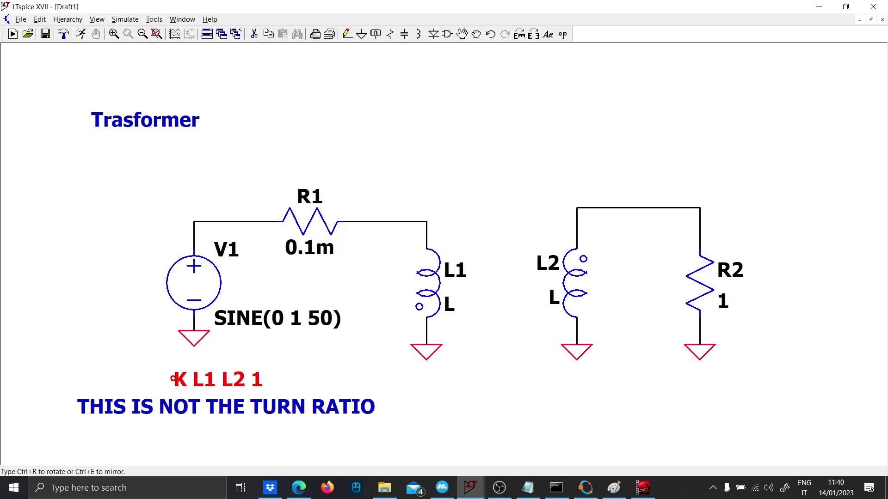
Place the comment 'L1/L2= (N1/N2)^2' below the secondary winding and load.
{"action": "key", "text": "t"}
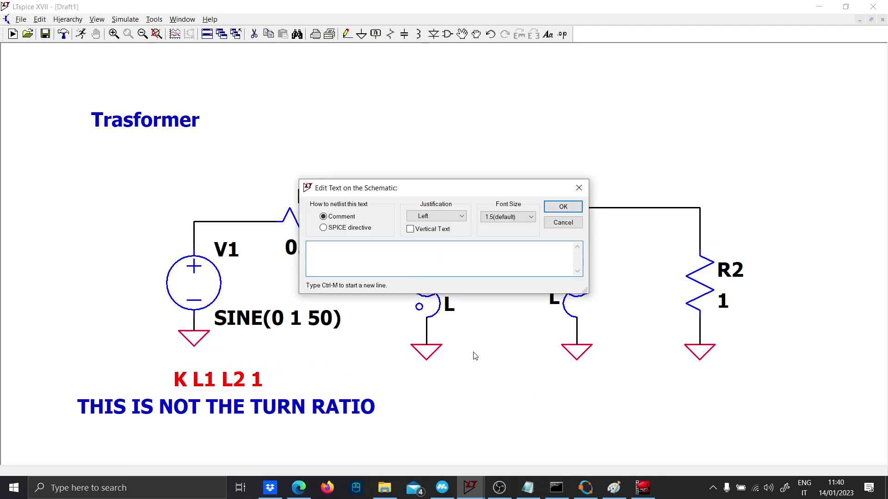
{"action": "key", "text": "Caps_Lock"}
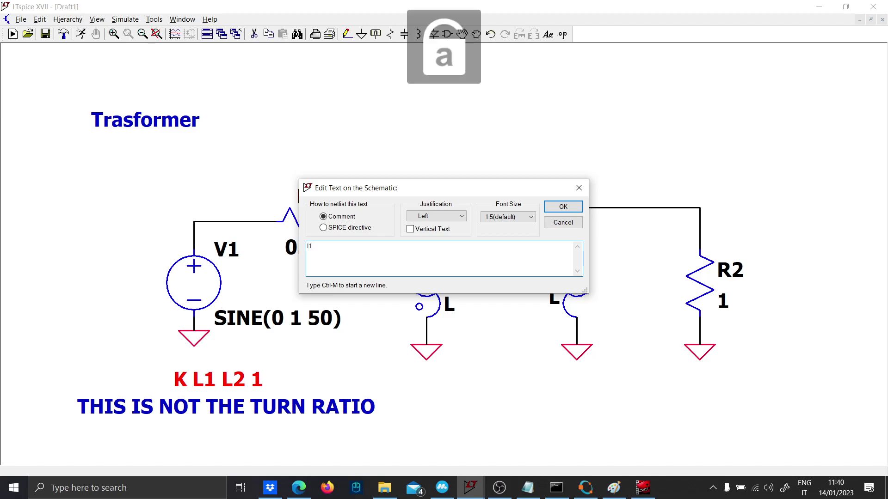
{"action": "key", "text": "BackSpace"}
{"action": "key", "text": "BackSpace"}
{"action": "key", "text": "Caps_Lock"}
{"action": "type", "text": "L1/L2="}
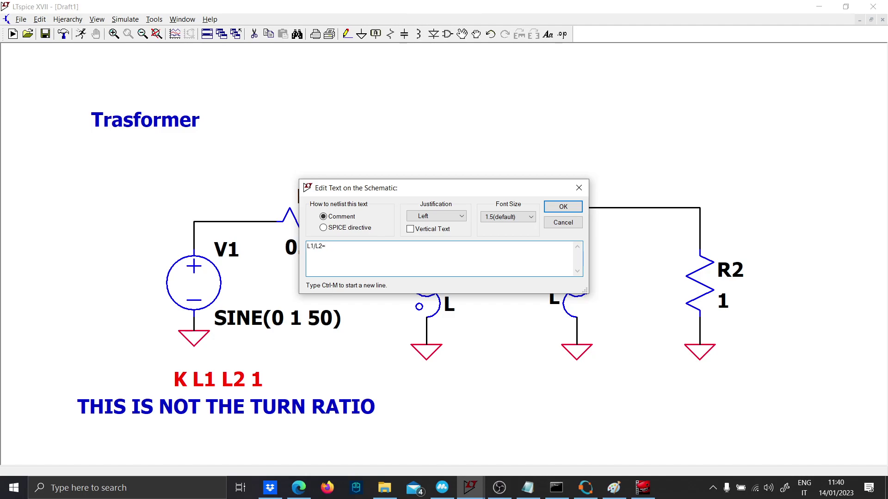
{"action": "type", "text": " (N1/N2)"}
{"action": "key", "text": "Caps_Lock"}
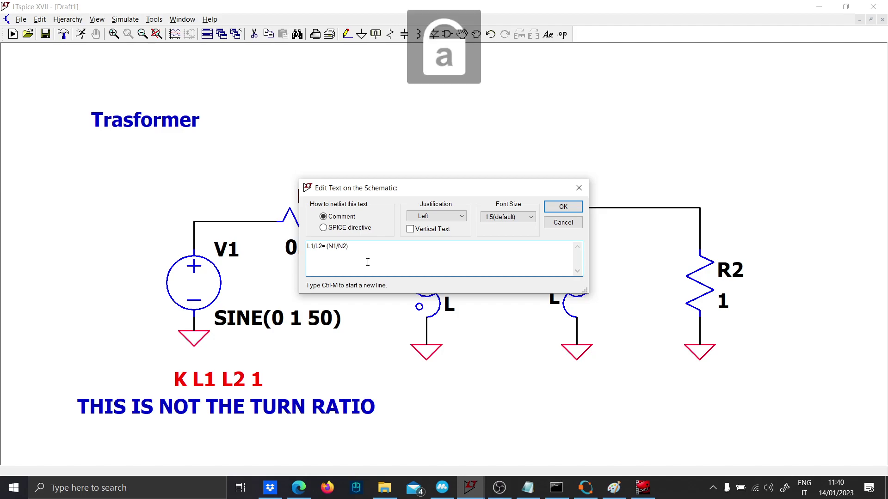
{"action": "key", "text": "Return"}
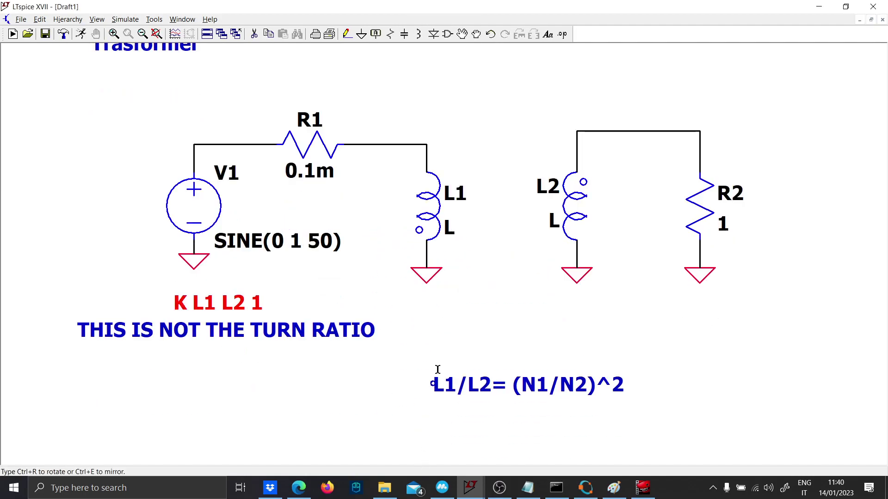
{"action": "left_click", "coordinate": [424, 308]}
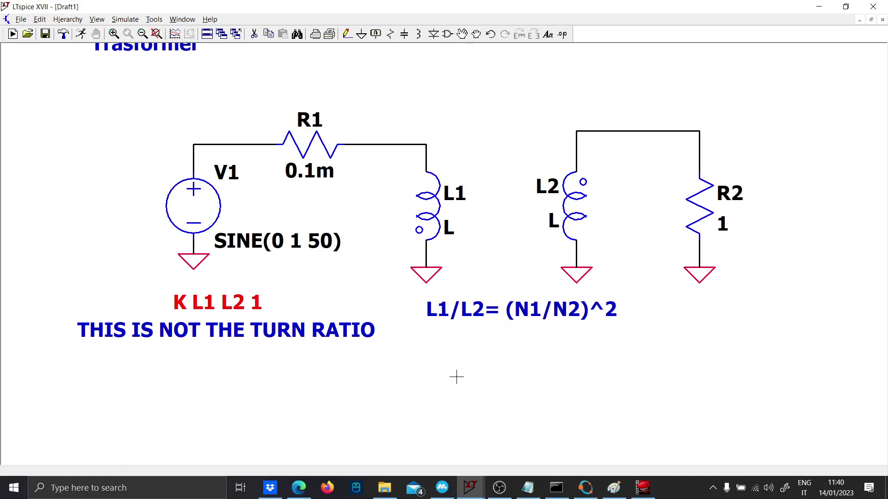
{"action": "scroll", "coordinate": [456, 373], "scroll_direction": "up", "scroll_amount": 1}
{"action": "scroll", "coordinate": [534, 385], "scroll_direction": "down", "scroll_amount": 2}
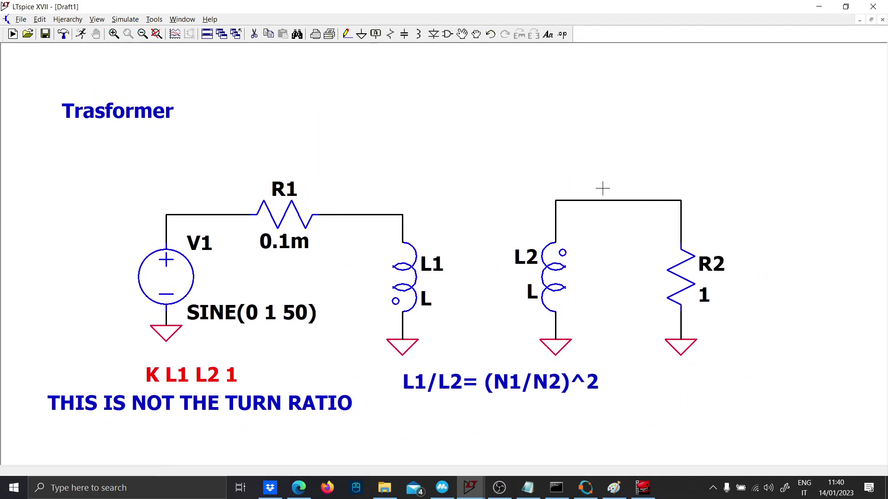
Place the comment 'V2= 2* V1' above the secondary winding and load.
{"action": "key", "text": "t"}
{"action": "key", "text": "Caps_Lock"}
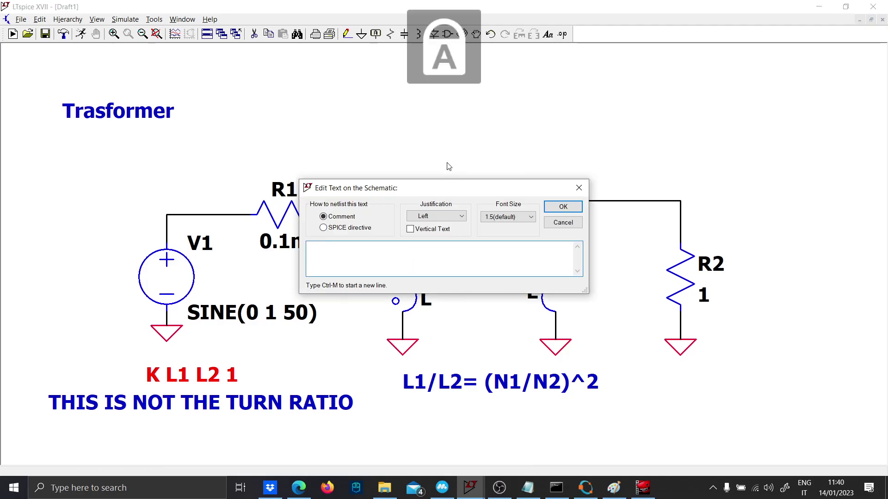
{"action": "type", "text": "V2= 2* V1"}
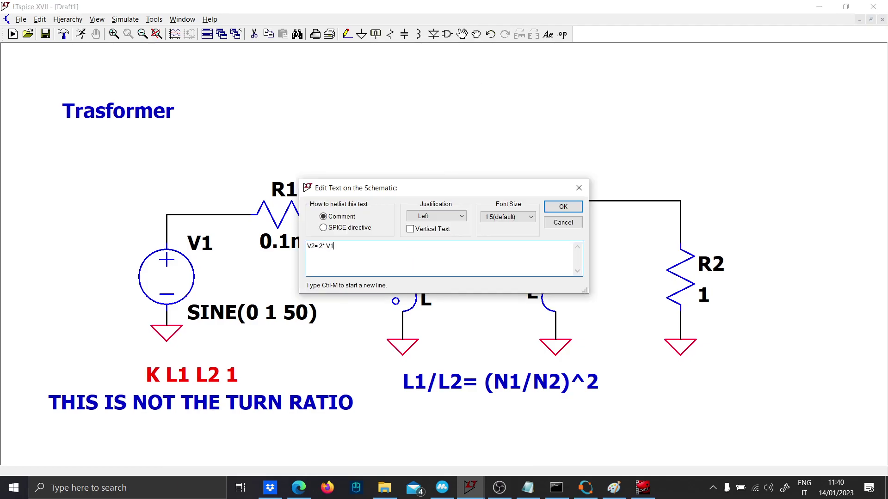
{"action": "key", "text": "Return"}
{"action": "key", "text": "Caps_Lock"}
{"action": "left_click", "coordinate": [446, 160]}
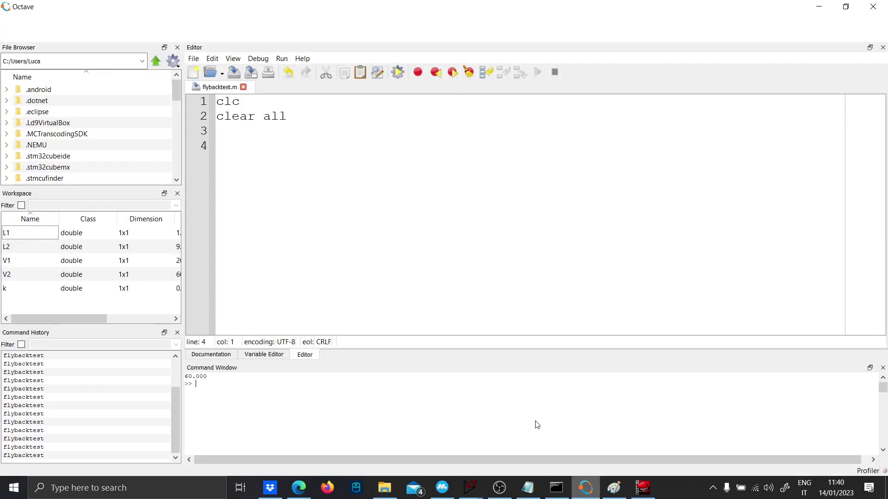
In the Octave flybacktest script, define V1=1; and u=10^-6; on new lines.
{"action": "left_click", "coordinate": [586, 488]}
{"action": "key", "text": "Return"}
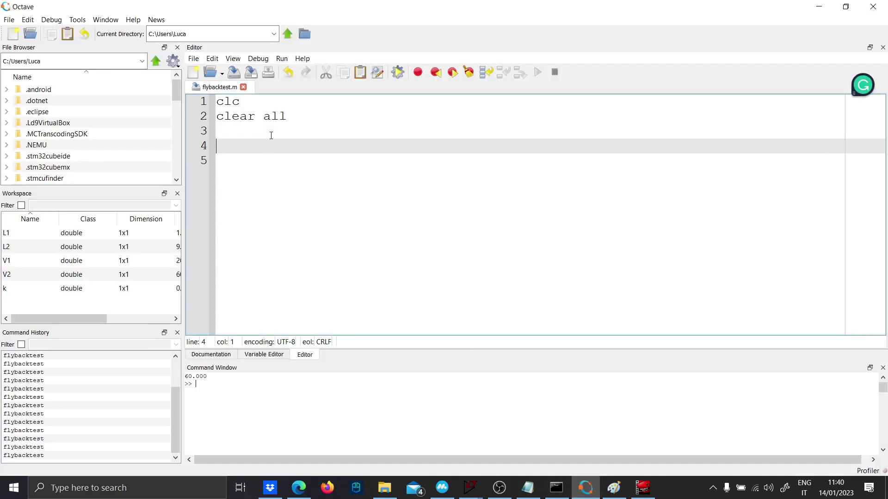
{"action": "key", "text": "Caps_Lock"}
{"action": "type", "text": "V1="}
{"action": "key", "text": "Caps_Lock"}
{"action": "type", "text": "1;"}
{"action": "key", "text": "Return"}
{"action": "key", "text": "Return"}
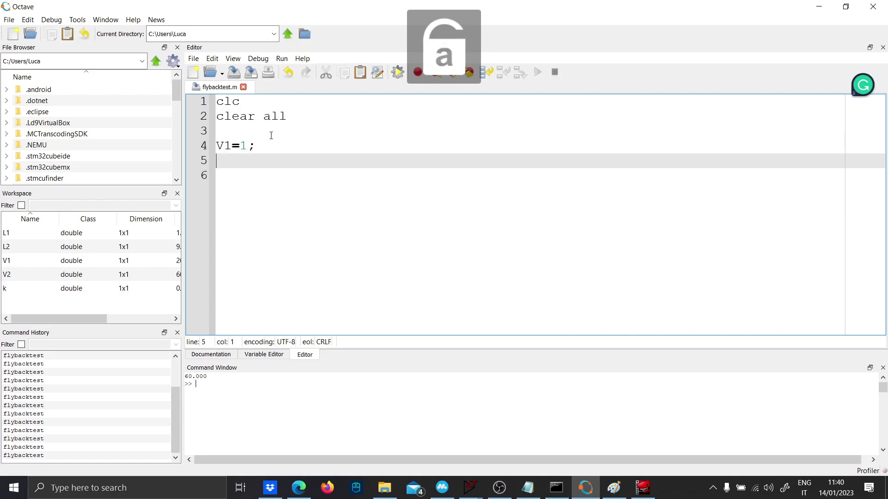
{"action": "type", "text": "u=10"}
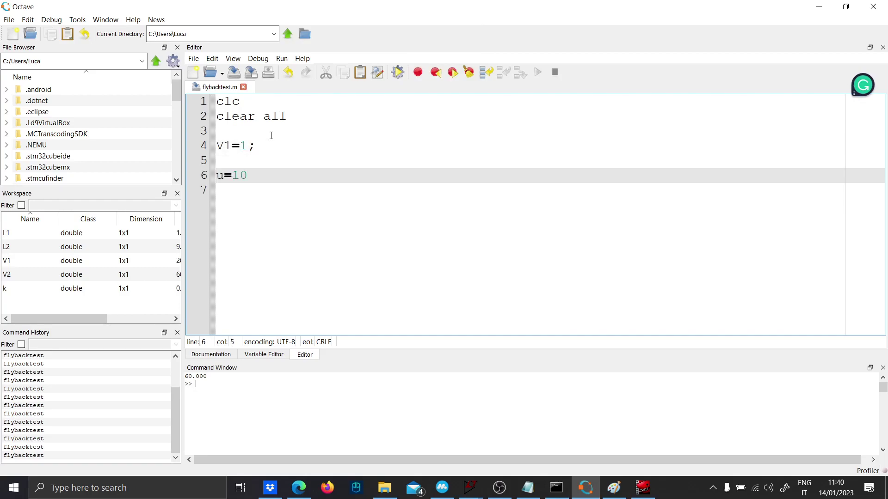
{"action": "type", "text": "^-6;"}
{"action": "key", "text": "Return"}
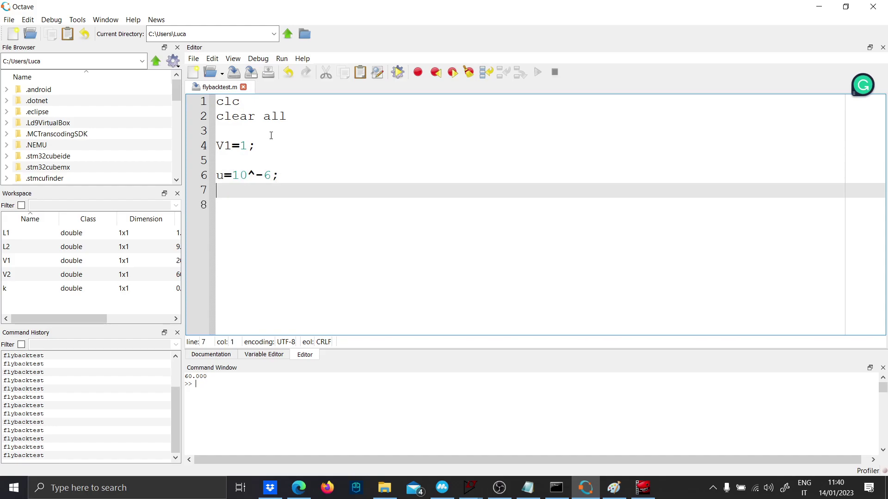
{"action": "key", "text": "Return"}
Add L1=100*u; and L2=400*u; to the script, then return to LTspice.
{"action": "key", "text": "Caps_Lock"}
{"action": "type", "text": "L1"}
{"action": "key", "text": "Caps_Lock"}
{"action": "type", "text": "="}
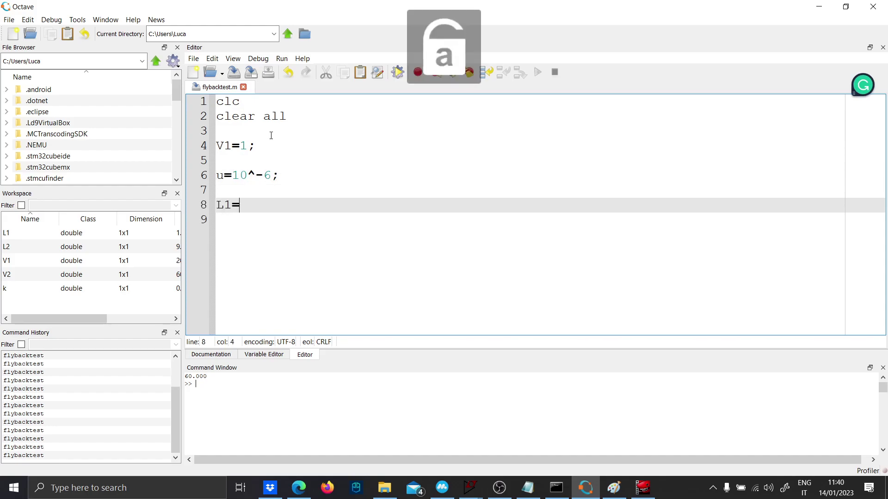
{"action": "type", "text": "100"}
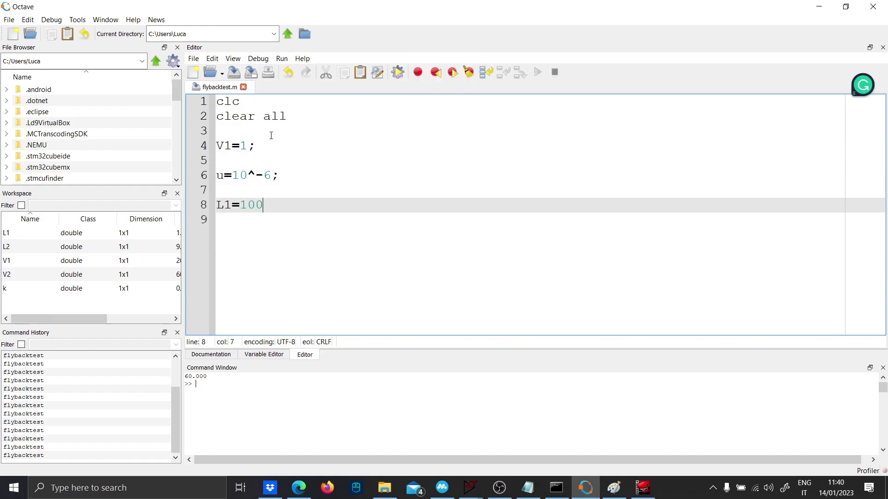
{"action": "type", "text": "*u;"}
{"action": "key", "text": "Return"}
{"action": "key", "text": "Return"}
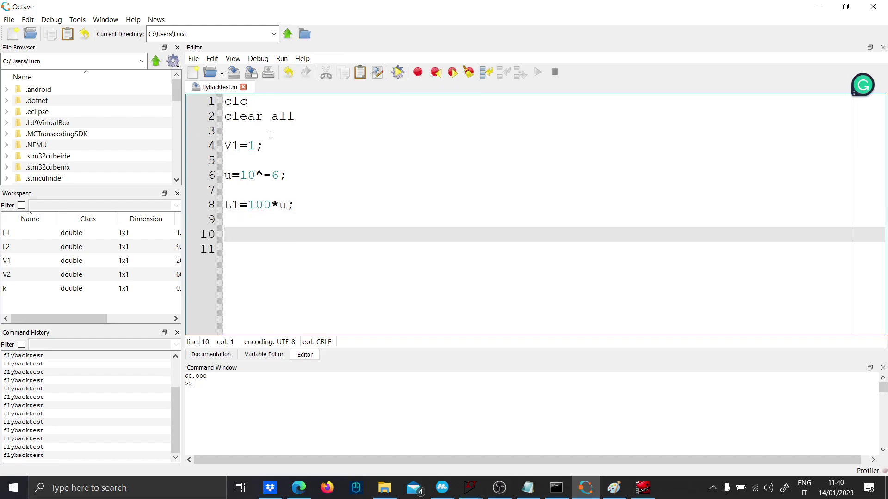
{"action": "key", "text": "Caps_Lock"}
{"action": "type", "text": "L2"}
{"action": "key", "text": "Caps_Lock"}
{"action": "type", "text": "=400*u;"}
{"action": "key", "text": "Return"}
{"action": "key", "text": "Return"}
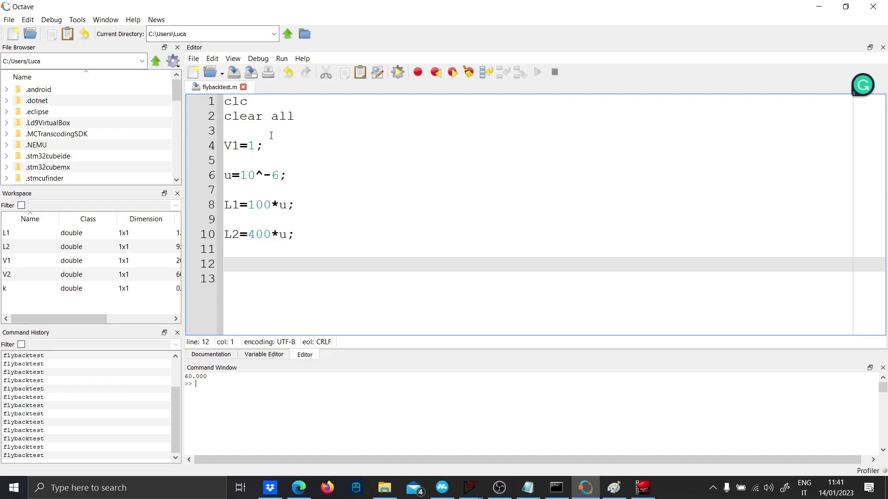
{"action": "left_click", "coordinate": [578, 489]}
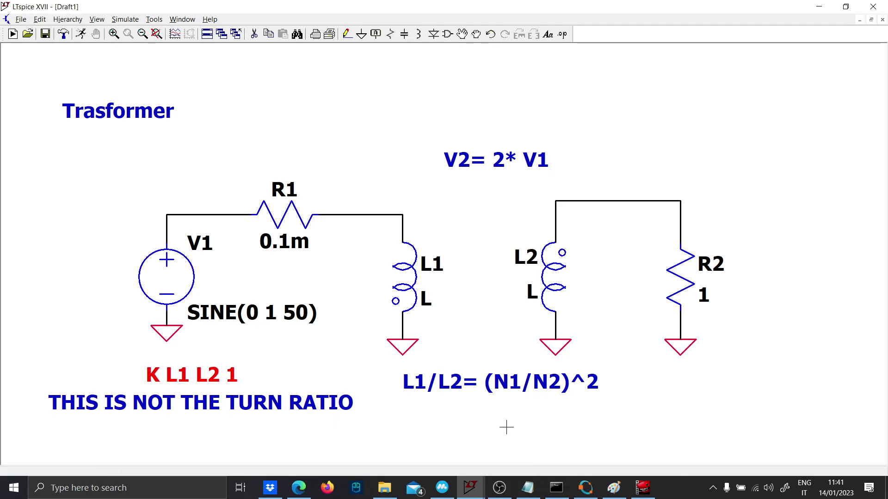
Place the comment 'k= sqrt(L1/L2)' beneath the L1/L2 ratio note.
{"action": "key", "text": "t"}
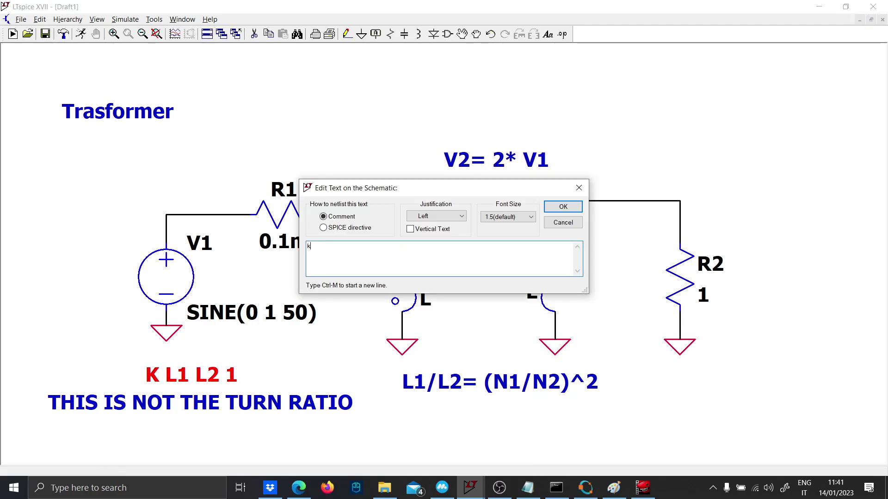
{"action": "type", "text": "k= sqrt("}
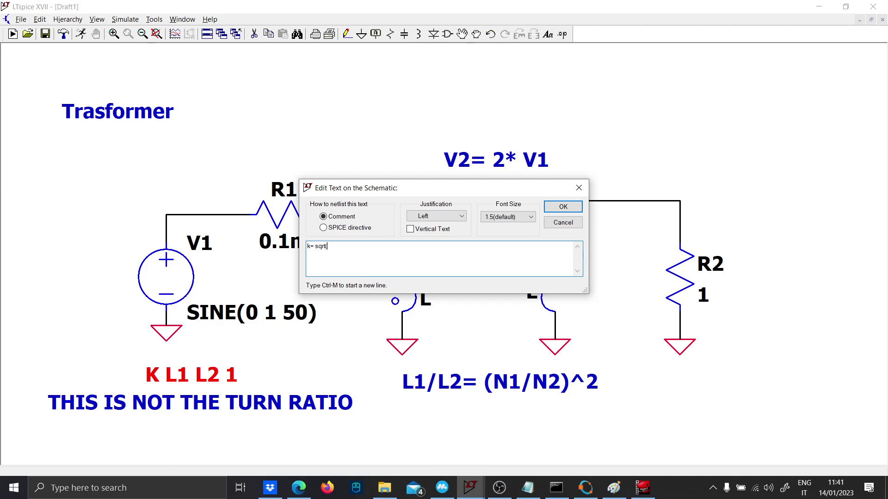
{"action": "key", "text": "Caps_Lock"}
{"action": "type", "text": "L1/L2)"}
{"action": "key", "text": "Caps_Lock"}
{"action": "key", "text": "Return"}
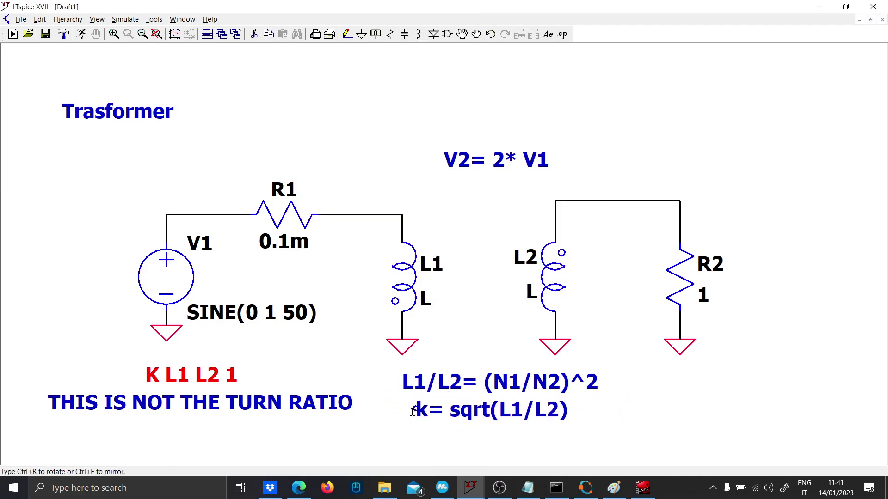
{"action": "left_click", "coordinate": [407, 420]}
Add the line k=sqrt(L1/L2); on line 12 of the Octave flybacktest script.
{"action": "left_click", "coordinate": [585, 487]}
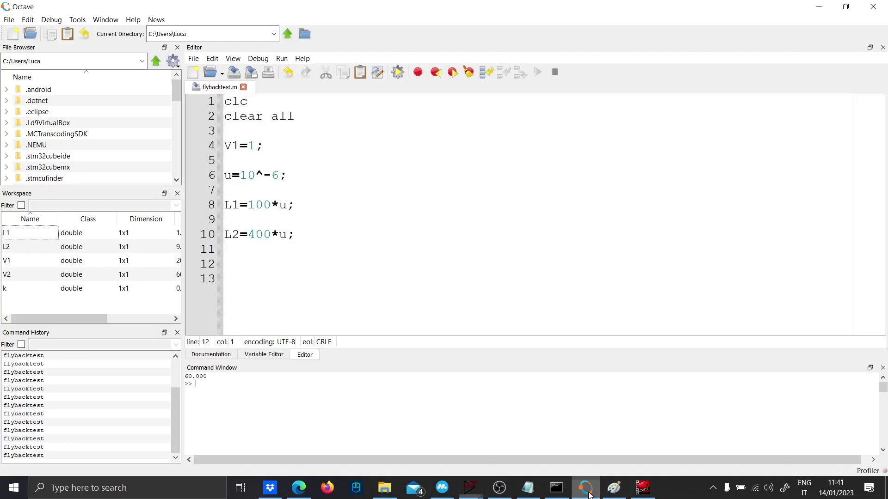
{"action": "left_click", "coordinate": [340, 258]}
{"action": "type", "text": "k="}
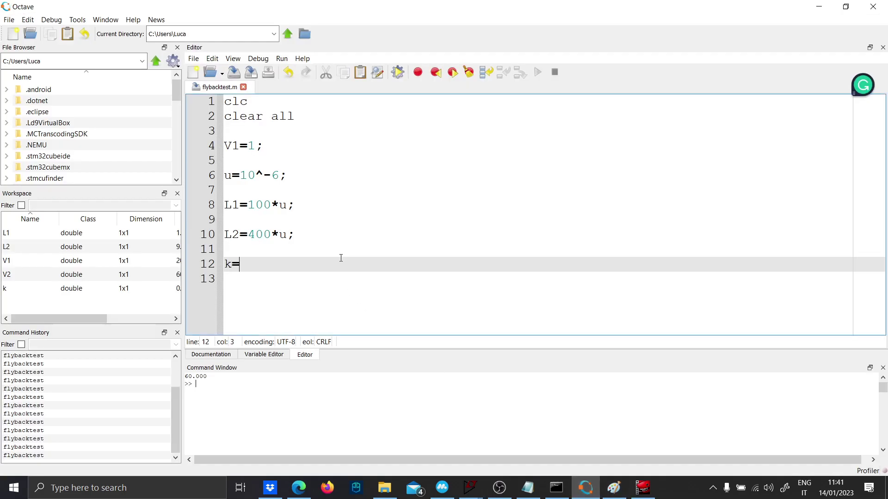
{"action": "type", "text": "sqrt(k=sqrt("}
{"action": "key", "text": "Caps_Lock"}
{"action": "type", "text": "L1/L2"}
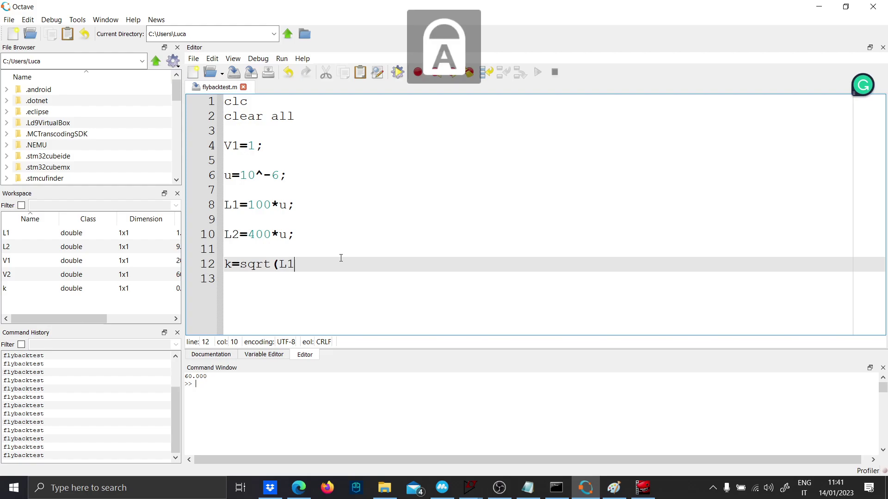
{"action": "key", "text": "Caps_Lock"}
{"action": "type", "text": ");"}
{"action": "key", "text": "Return"}
{"action": "key", "text": "Return"}
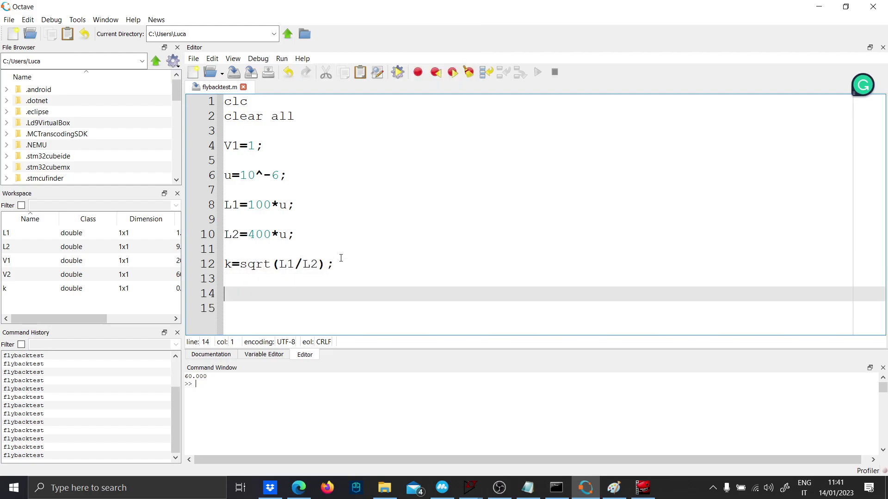
Add the lines v2=v1/k; and disp(V2); below the k definition.
{"action": "key", "text": "Caps_Lock"}
{"action": "type", "text": "v2"}
{"action": "key", "text": "Caps_Lock"}
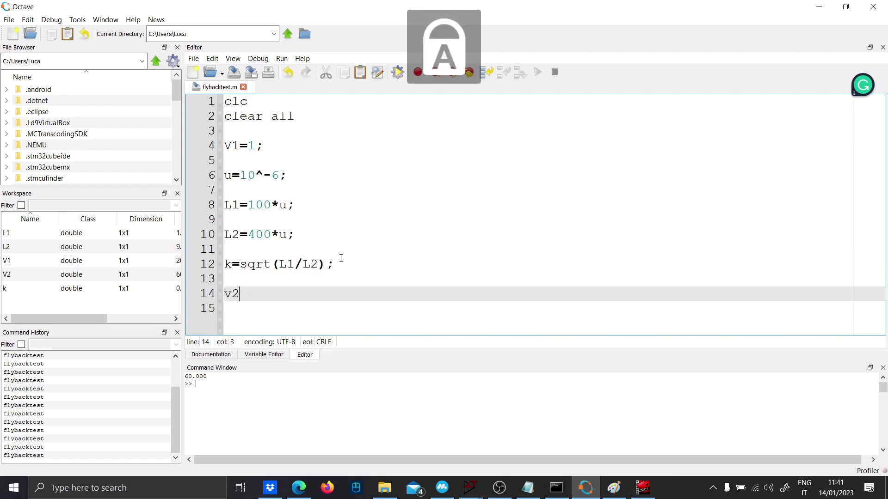
{"action": "type", "text": "=v1/K"}
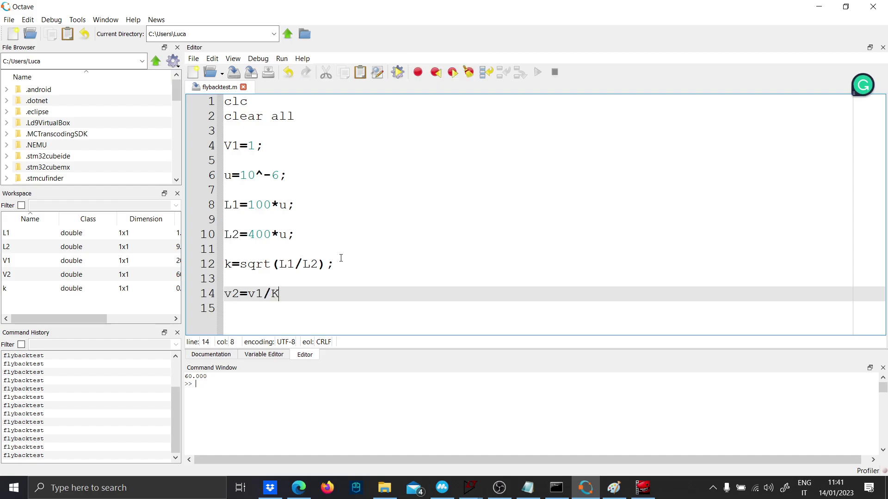
{"action": "key", "text": "BackSpace"}
{"action": "key", "text": "Caps_Lock"}
{"action": "type", "text": "k;"}
{"action": "key", "text": "Return"}
{"action": "key", "text": "Return"}
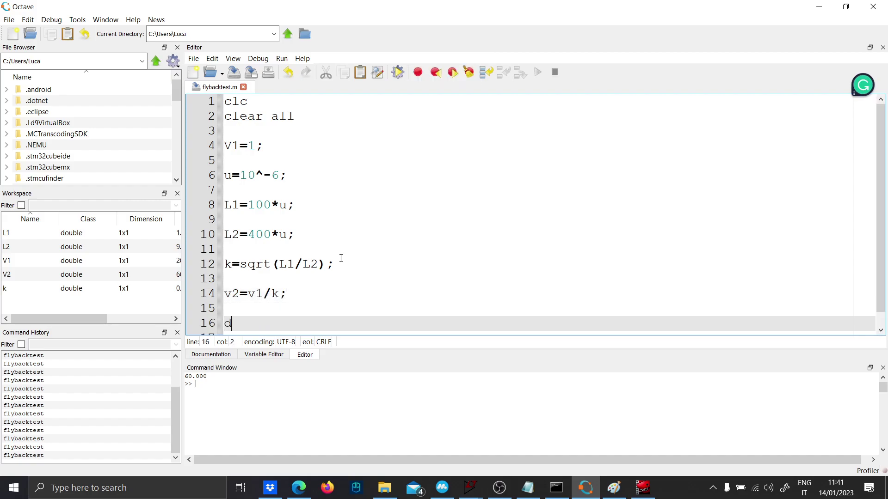
{"action": "type", "text": "disp("}
{"action": "key", "text": "Caps_Lock"}
{"action": "type", "text": "V"}
{"action": "key", "text": "Caps_Lock"}
{"action": "type", "text": "2"}
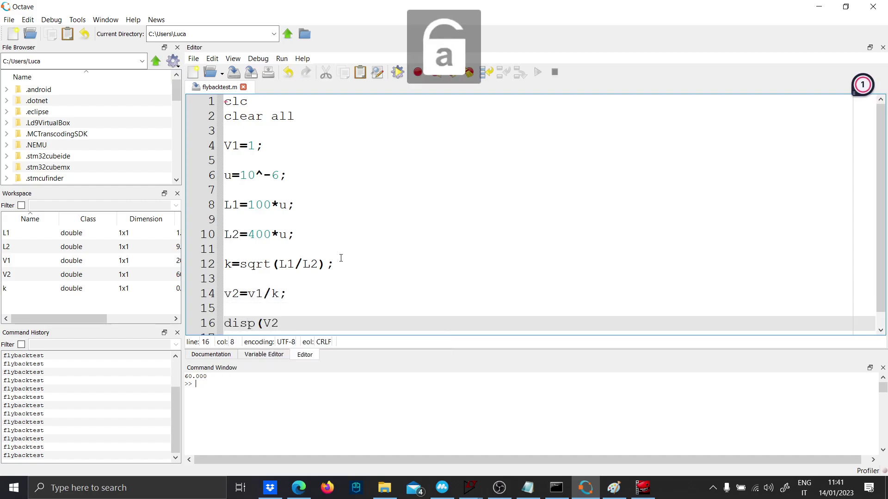
{"action": "key", "text": "Caps_Lock"}
{"action": "key", "text": "Caps_Lock"}
{"action": "type", "text": ");"}
Run the script, correct V1 to v1 and V2 to v2, rerun it, then return to LTspice.
{"action": "key", "text": "F5"}
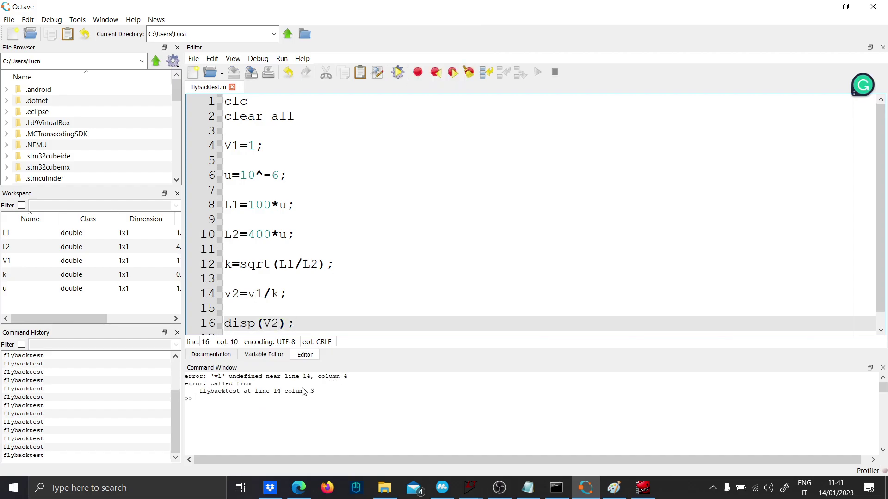
{"action": "scroll", "coordinate": [260, 321], "scroll_direction": "down", "scroll_amount": 1}
{"action": "scroll", "coordinate": [266, 287], "scroll_direction": "up", "scroll_amount": 1}
{"action": "left_click", "coordinate": [230, 147]}
{"action": "key", "text": "BackSpace"}
{"action": "type", "text": "v"}
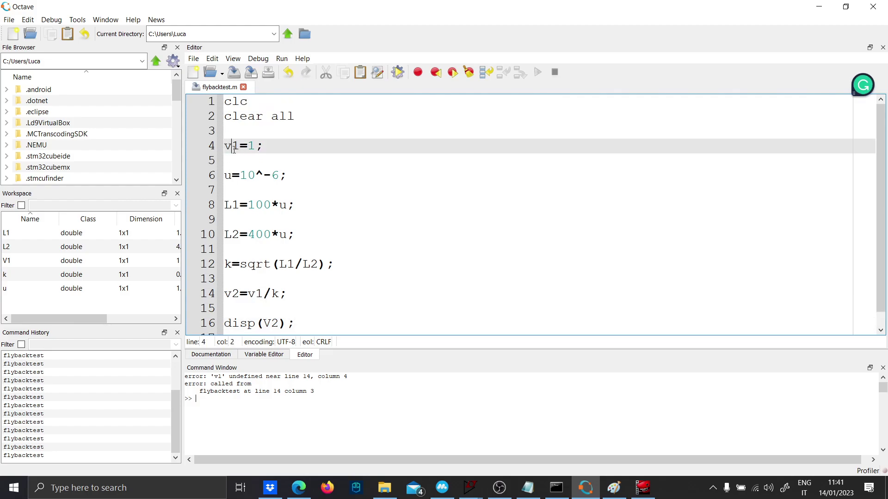
{"action": "left_click", "coordinate": [266, 279]}
{"action": "scroll", "coordinate": [266, 284], "scroll_direction": "down", "scroll_amount": 1}
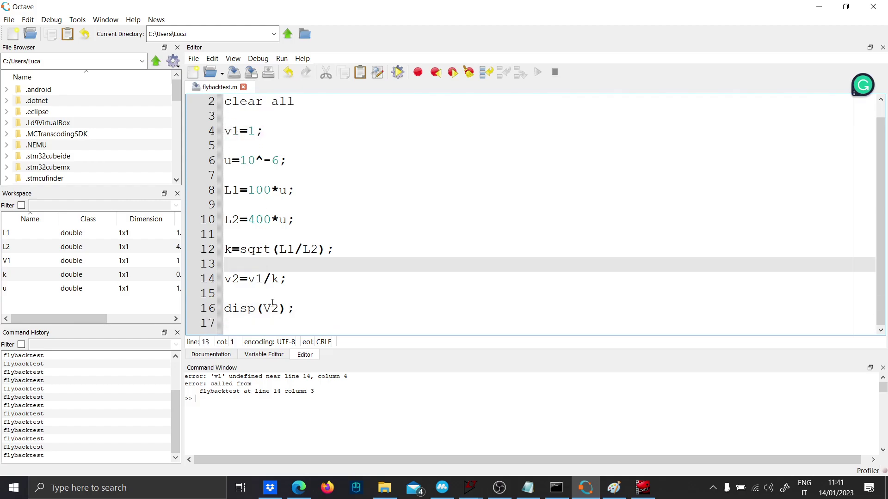
{"action": "left_click", "coordinate": [273, 305]}
{"action": "key", "text": "F5"}
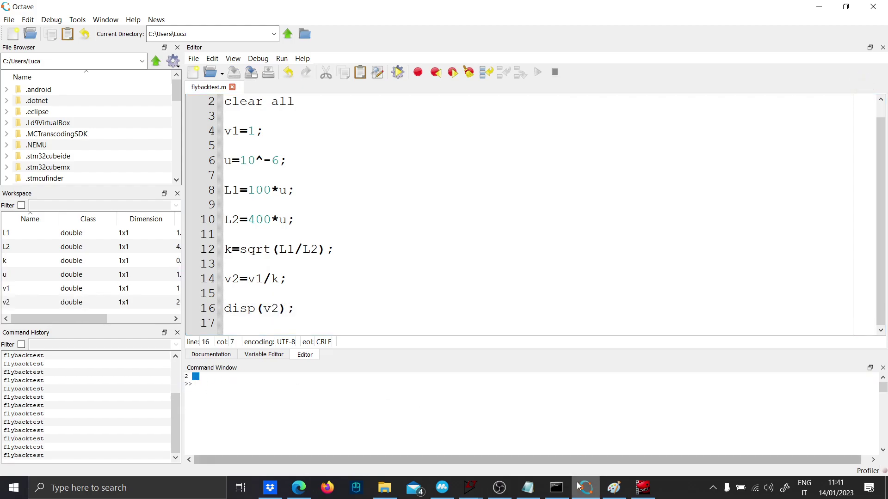
{"action": "scroll", "coordinate": [366, 243], "scroll_direction": "up", "scroll_amount": 1}
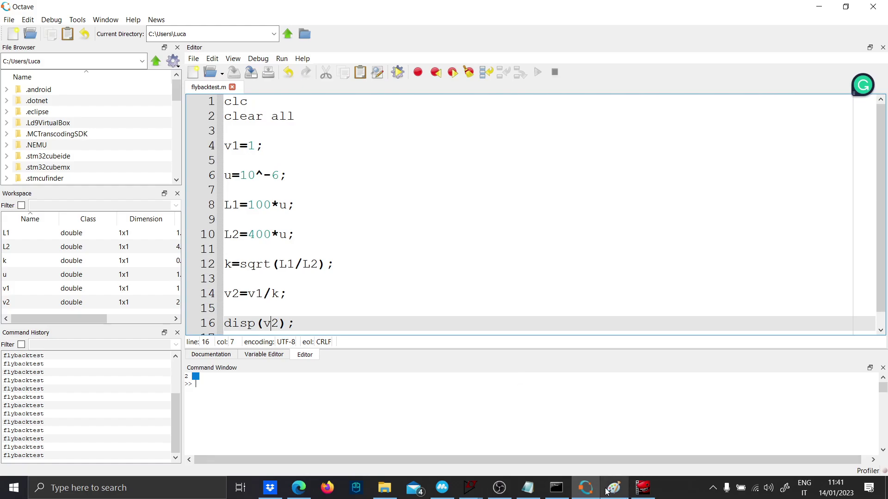
{"action": "key", "text": "alt+Tab"}
Set inductor L1 to 100µ and inductor L2 to 400µ.
{"action": "right_click", "coordinate": [424, 300]}
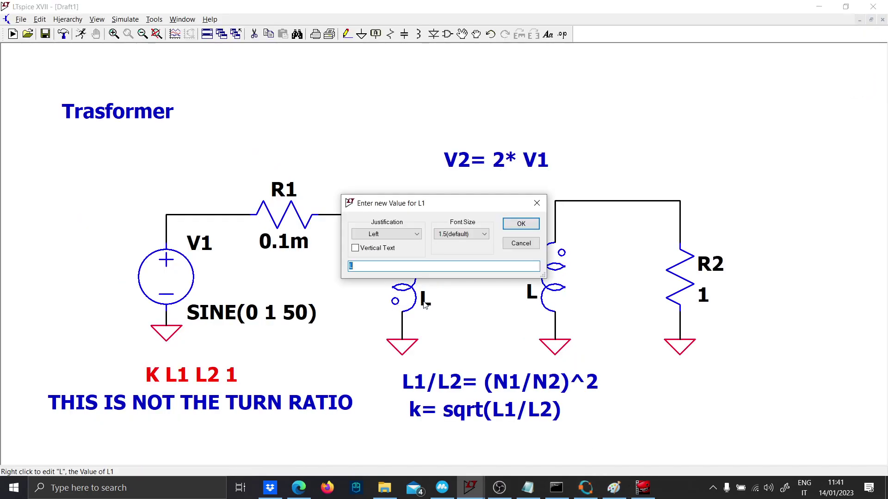
{"action": "key", "text": "Return"}
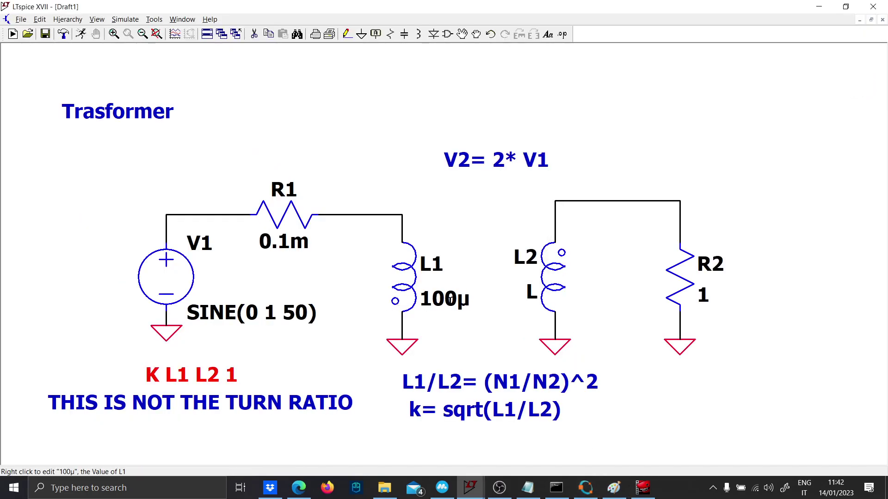
{"action": "right_click", "coordinate": [528, 292]}
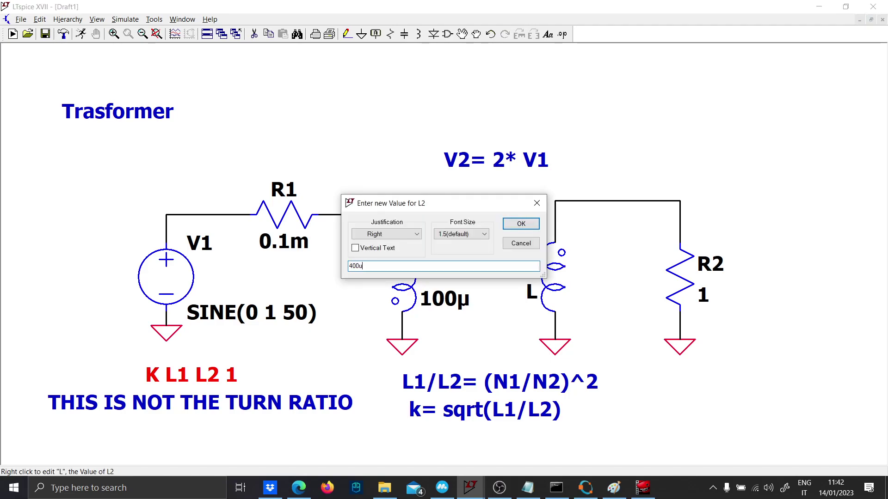
{"action": "key", "text": "Return"}
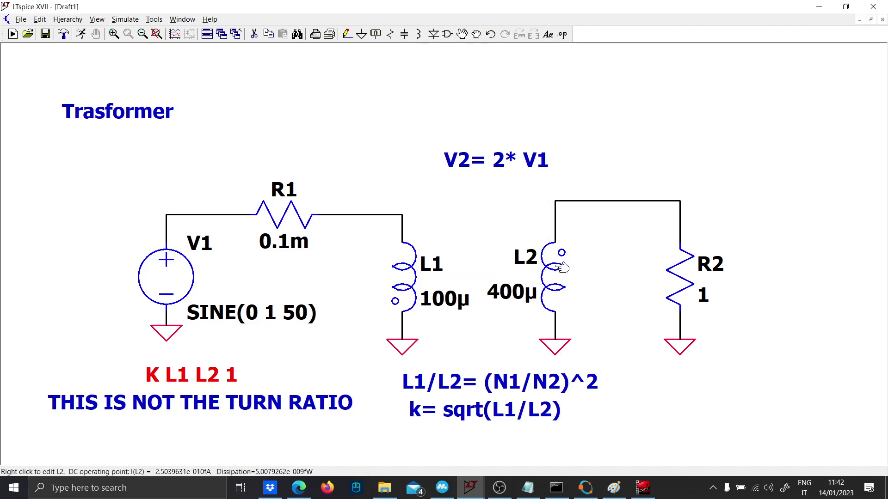
Simulate a 10m transient and plot the voltage on the R1–L1 wire.
{"action": "left_click", "coordinate": [82, 33]}
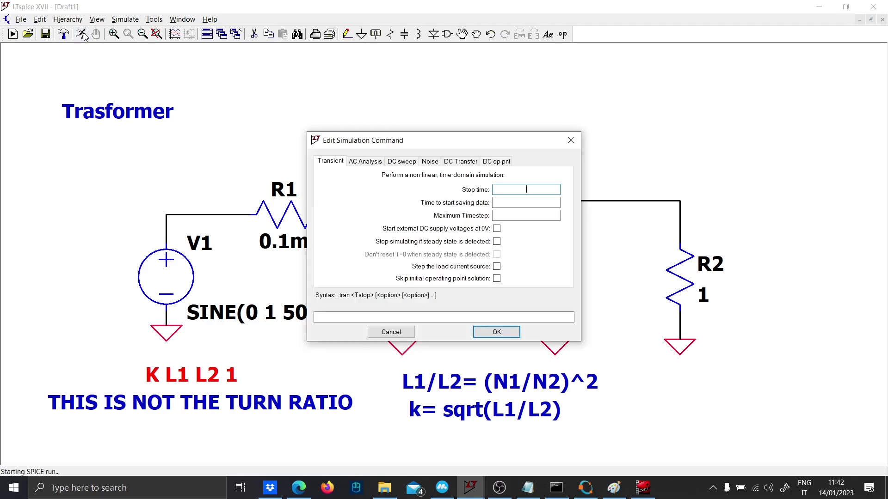
{"action": "type", "text": "10m"}
{"action": "key", "text": "Return"}
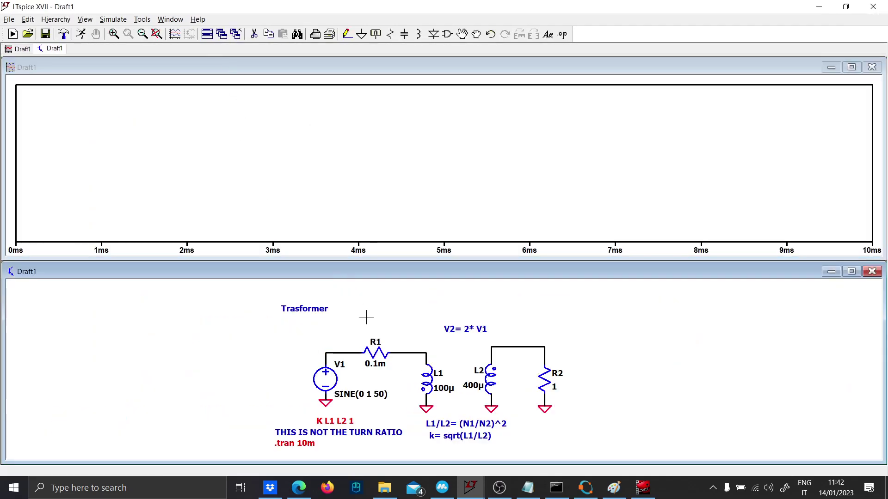
{"action": "left_click", "coordinate": [420, 354]}
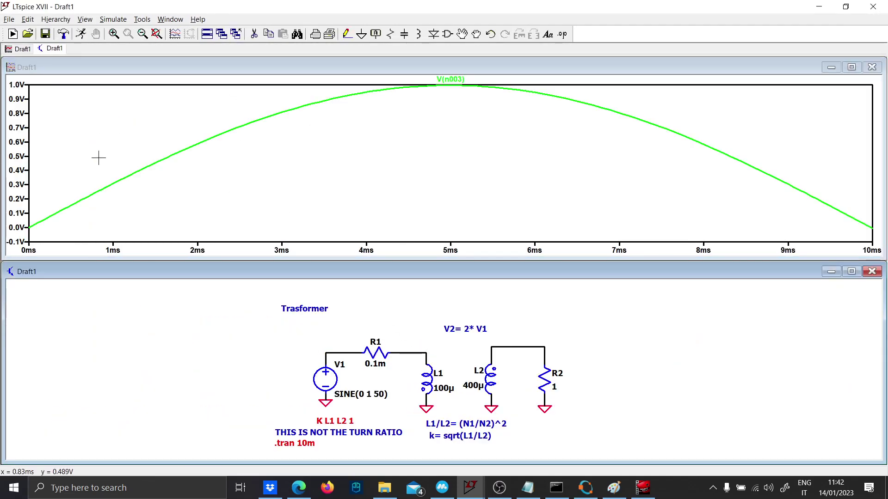
Change the directive to .tran 20m, rerun the simulation and enlarge the schematic pane.
{"action": "right_click", "coordinate": [310, 443]}
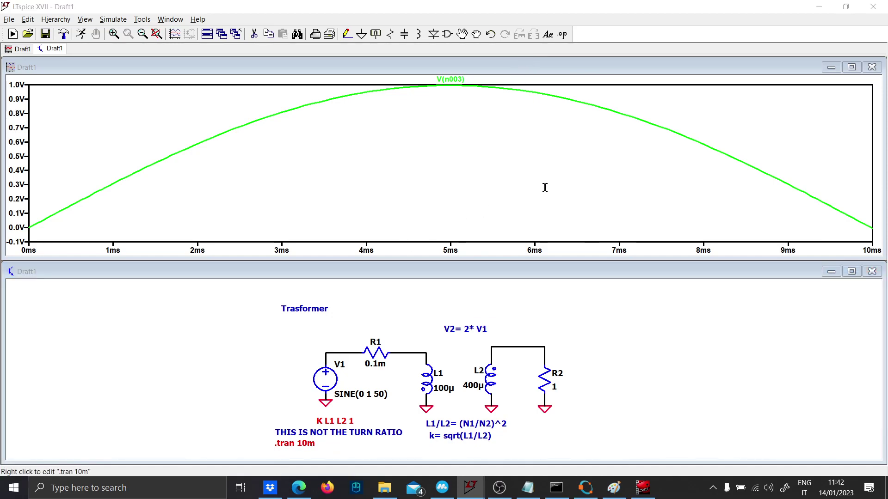
{"action": "type", "text": "20m"}
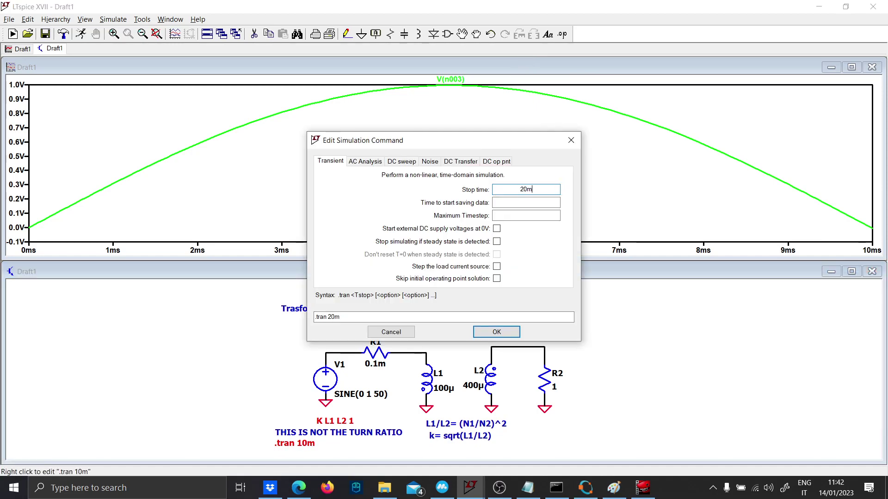
{"action": "key", "text": "Return"}
{"action": "left_click", "coordinate": [81, 35]}
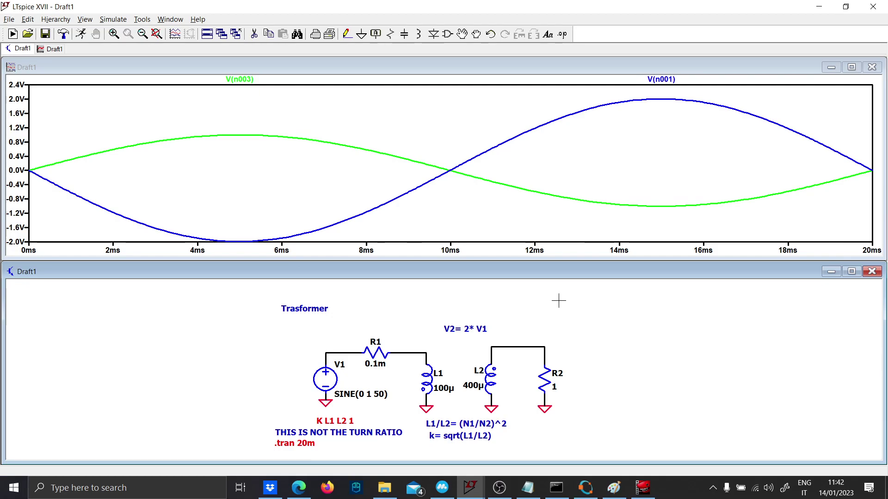
{"action": "left_click", "coordinate": [851, 271]}
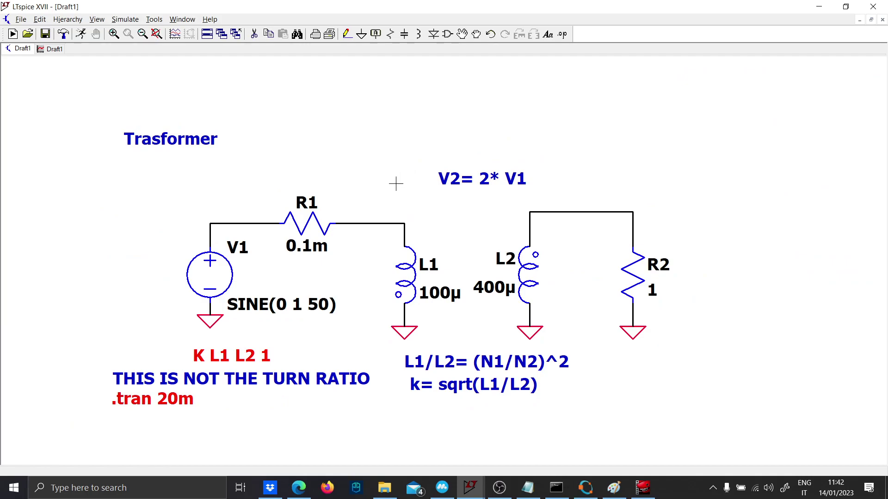
Delete the transformer circuit, retitle it FLYBACK, and set V1's DC value to {Vin}.
{"action": "left_click_drag", "start_coordinate": [743, 393], "coordinate": [24, 80]}
{"action": "right_click", "coordinate": [131, 76]}
{"action": "key", "text": "Caps_Lock"}
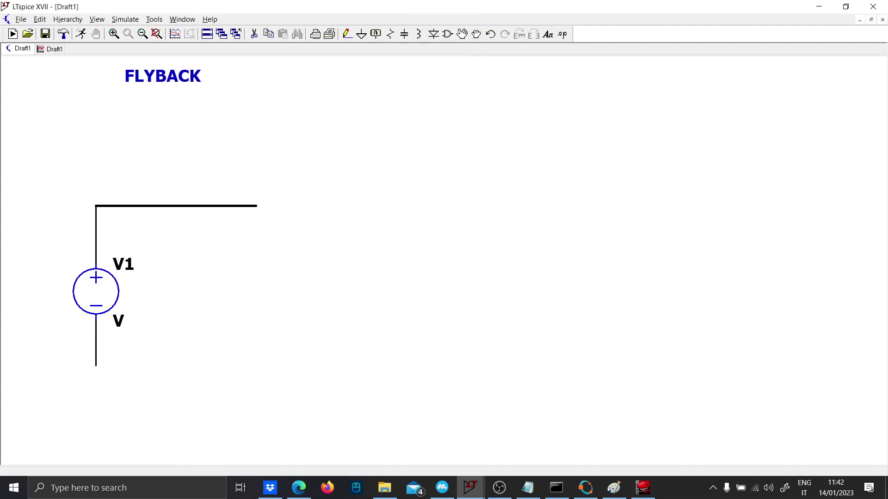
{"action": "left_click", "coordinate": [267, 206]}
{"action": "right_click", "coordinate": [267, 206]}
{"action": "key", "text": "Escape"}
{"action": "right_click", "coordinate": [95, 291]}
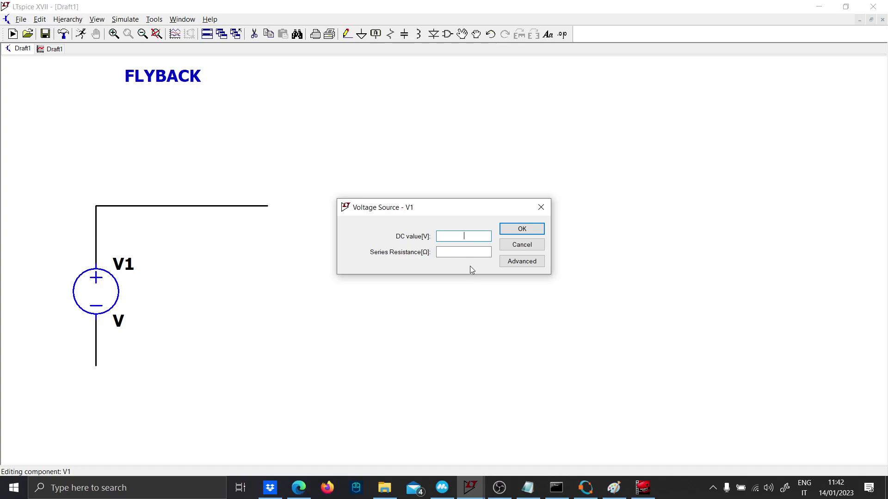
{"action": "type", "text": "{Vin"}
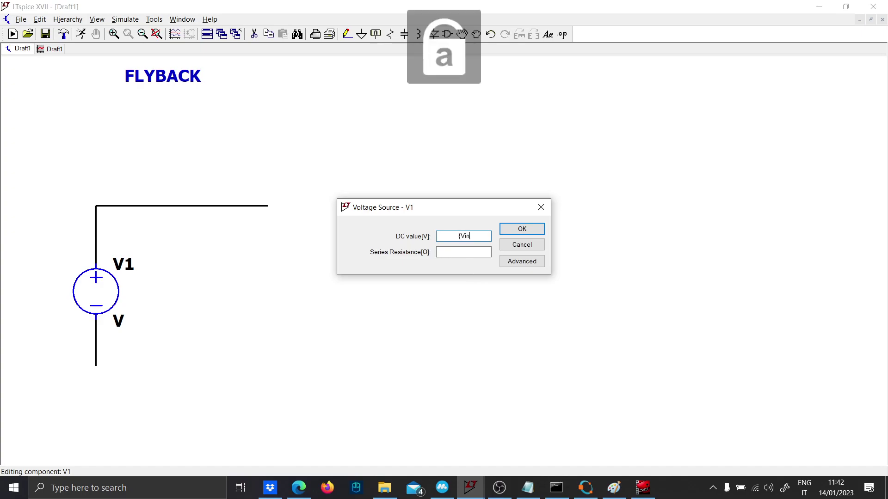
{"action": "type", "text": "}"}
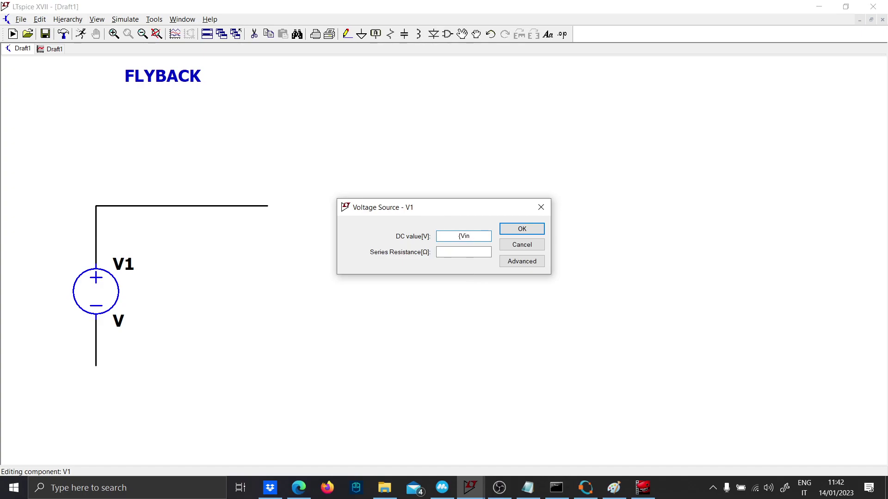
{"action": "type", "text": "}"}
{"action": "key", "text": "Return"}
Ground V1 and draw a grounded wire down from the top supply wire.
{"action": "key", "text": "g"}
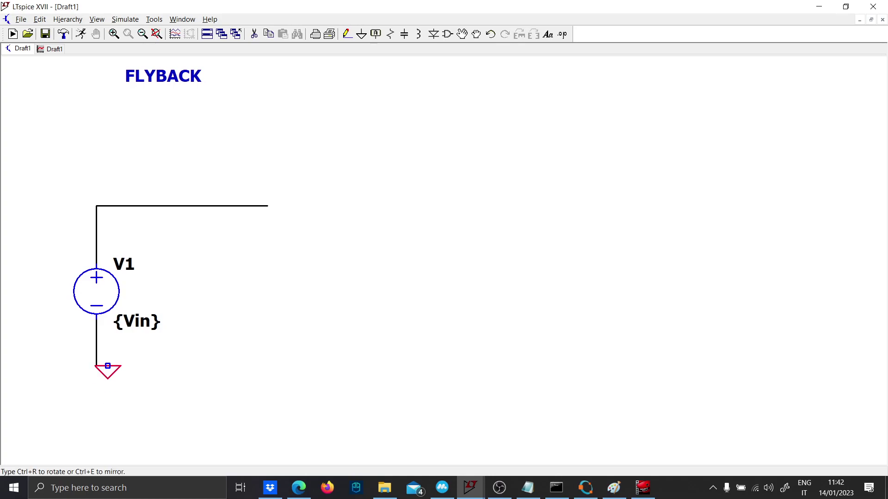
{"action": "left_click", "coordinate": [96, 365]}
{"action": "key", "text": "F3"}
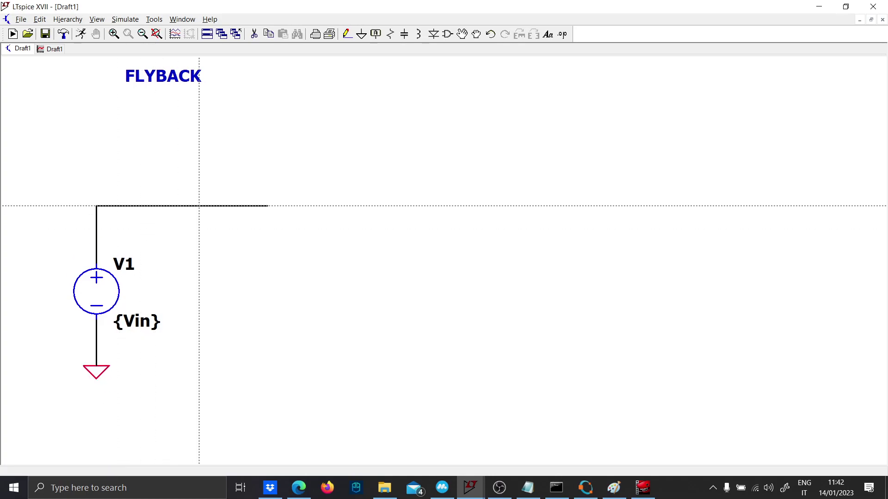
{"action": "left_click", "coordinate": [199, 206]}
{"action": "left_click", "coordinate": [199, 365]}
{"action": "key", "text": "Escape"}
{"action": "key", "text": "g"}
{"action": "left_click", "coordinate": [199, 365]}
Place a capacitor on the new wire, named Cin with value 20µ.
{"action": "key", "text": "c"}
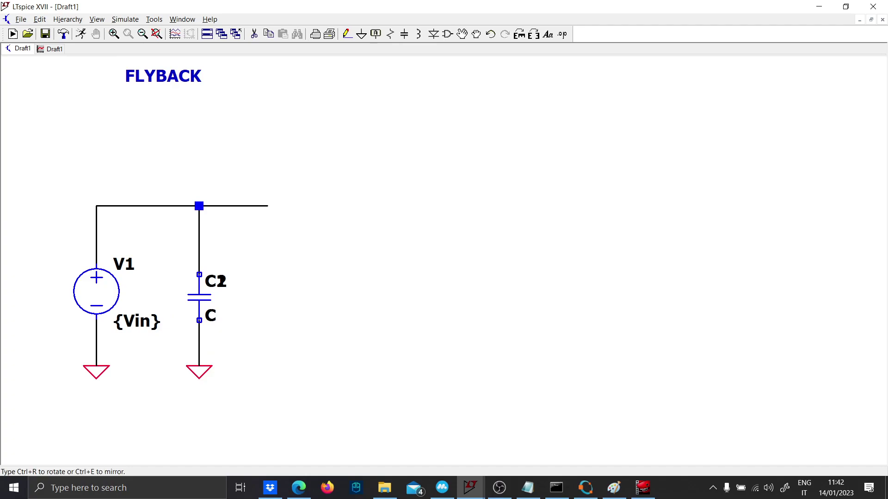
{"action": "left_click", "coordinate": [216, 322]}
{"action": "key", "text": "Escape"}
{"action": "right_click", "coordinate": [218, 282]}
{"action": "type", "text": "Cin"}
{"action": "key", "text": "Return"}
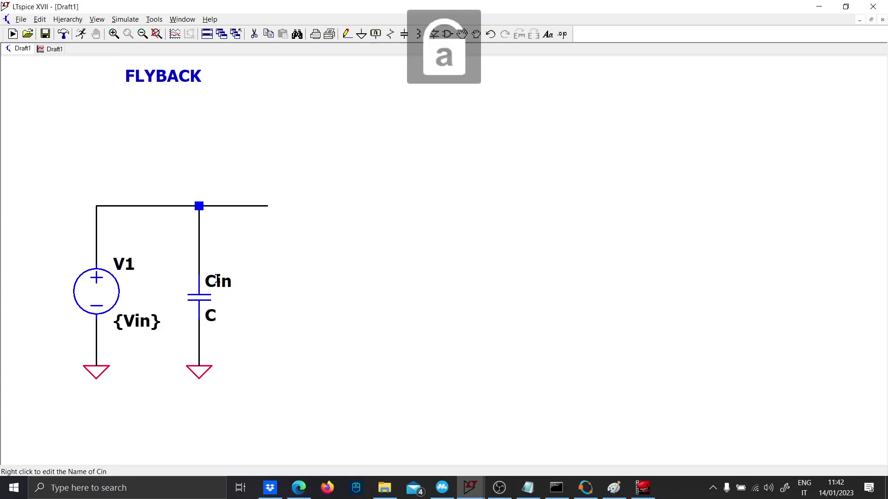
{"action": "right_click", "coordinate": [212, 316]}
{"action": "type", "text": "2"}
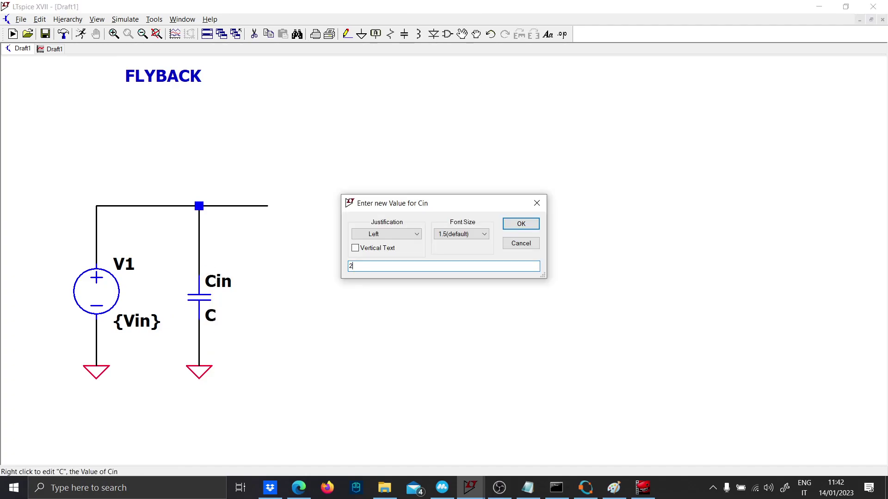
{"action": "type", "text": "0u"}
{"action": "key", "text": "Return"}
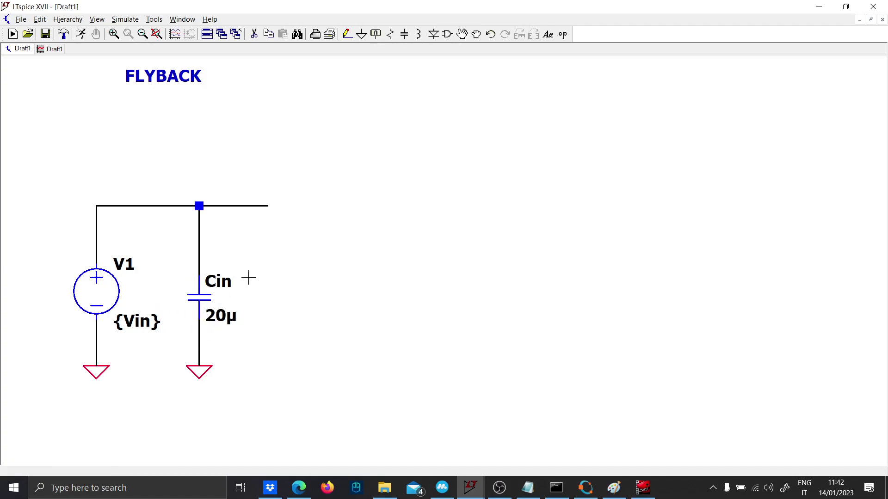
Extend the top wire right and down, and place inductor L1 on it.
{"action": "key", "text": "F3"}
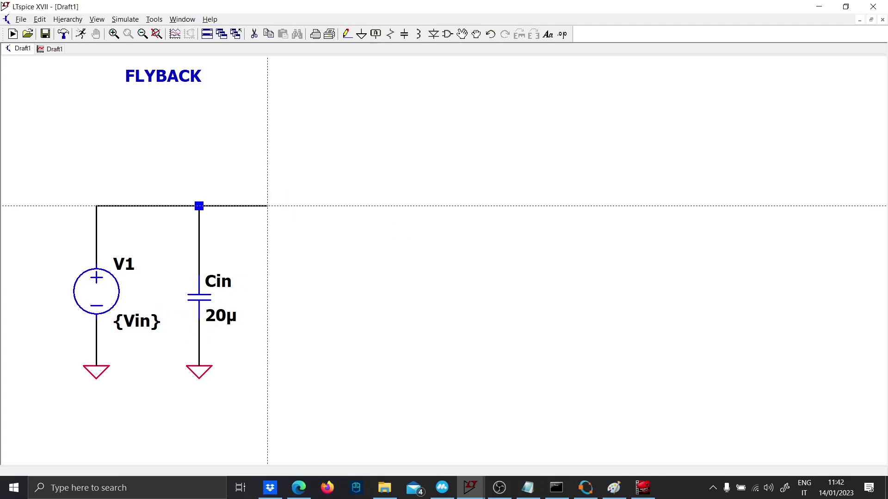
{"action": "left_click", "coordinate": [267, 206]}
{"action": "left_click", "coordinate": [371, 343]}
{"action": "key", "text": "Escape"}
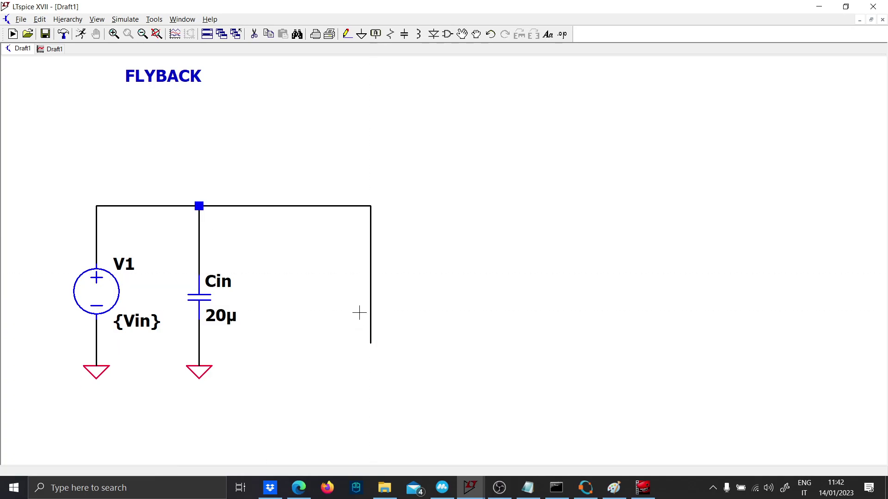
{"action": "key", "text": "l"}
{"action": "left_click", "coordinate": [370, 241]}
{"action": "key", "text": "Escape"}
{"action": "right_click", "coordinate": [377, 271]}
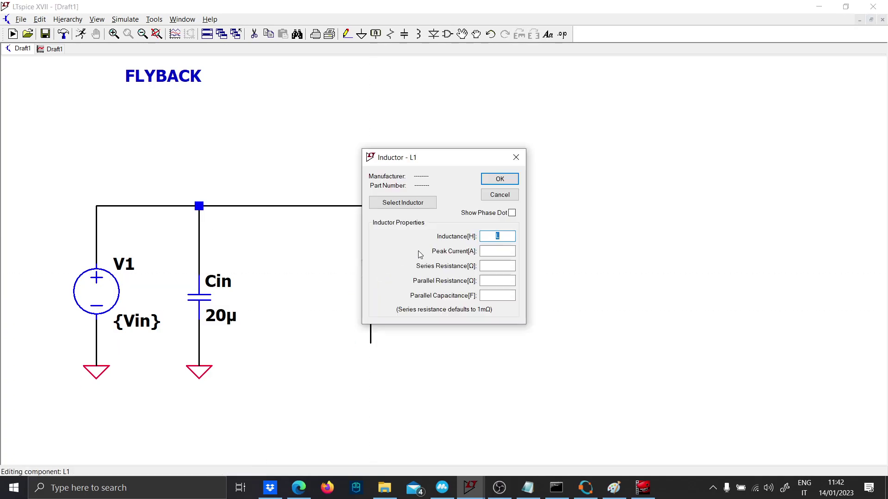
{"action": "left_click", "coordinate": [499, 179]}
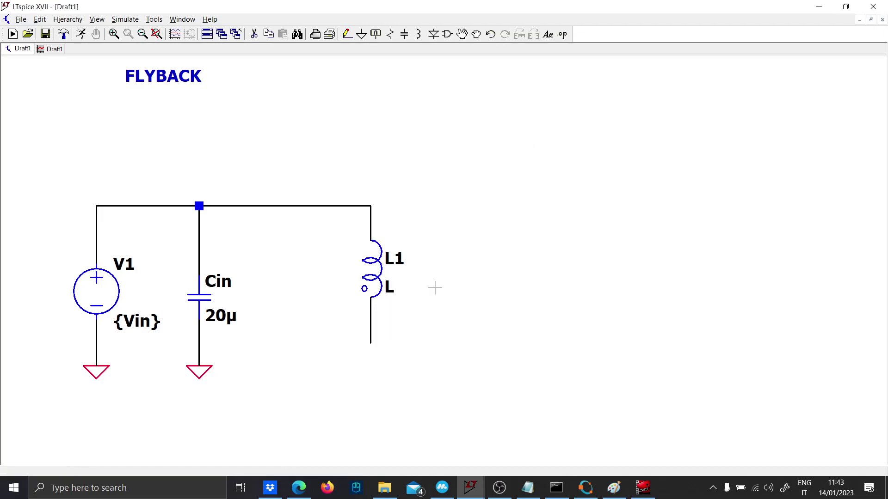
Place an nmos transistor M1 below L1 and ground its source.
{"action": "key", "text": "F2"}
{"action": "type", "text": "nmos"}
{"action": "key", "text": "Return"}
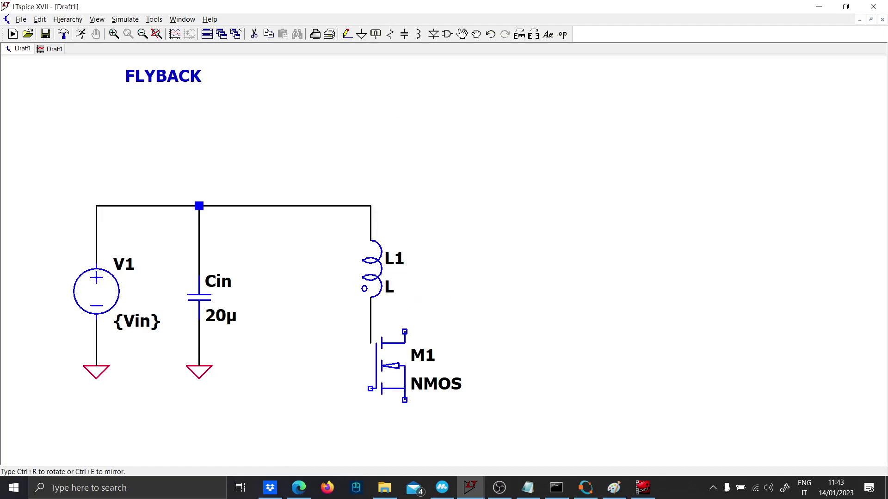
{"action": "left_click", "coordinate": [371, 355]}
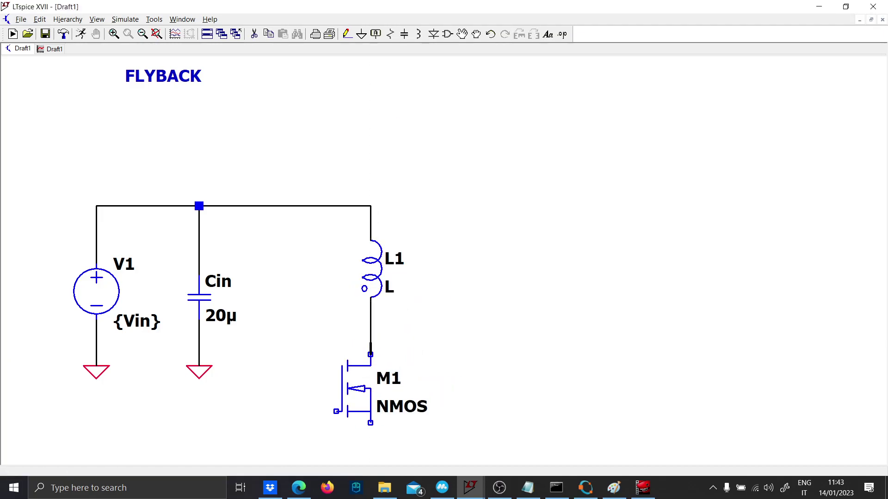
{"action": "key", "text": "g"}
{"action": "left_click", "coordinate": [371, 427]}
Set M1's model to the AON6992_Top MOSFET, picked from the list sorted by on-resistance.
{"action": "right_click", "coordinate": [378, 366]}
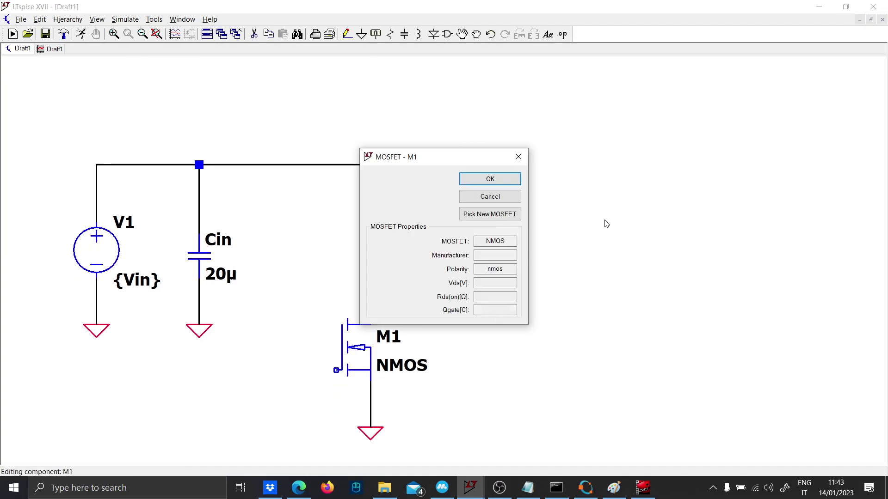
{"action": "left_click", "coordinate": [428, 210]}
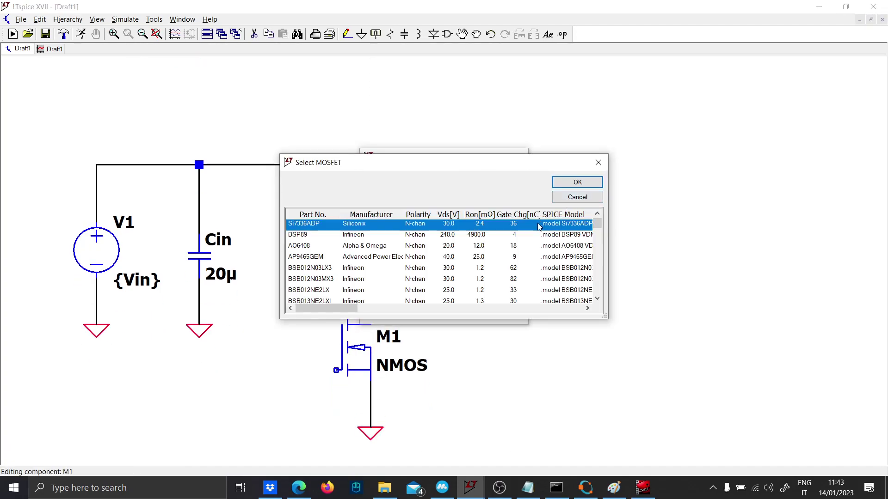
{"action": "left_click", "coordinate": [487, 214]}
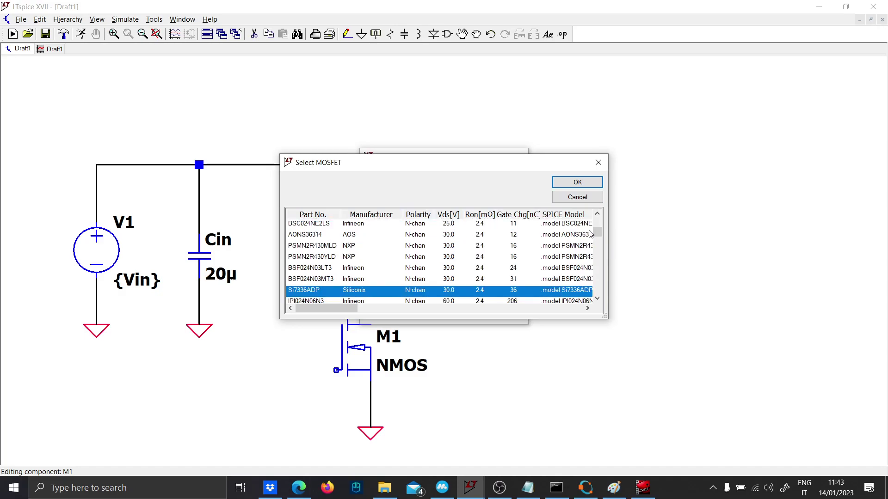
{"action": "left_click", "coordinate": [592, 234]}
{"action": "left_click_drag", "start_coordinate": [597, 232], "coordinate": [534, 227]}
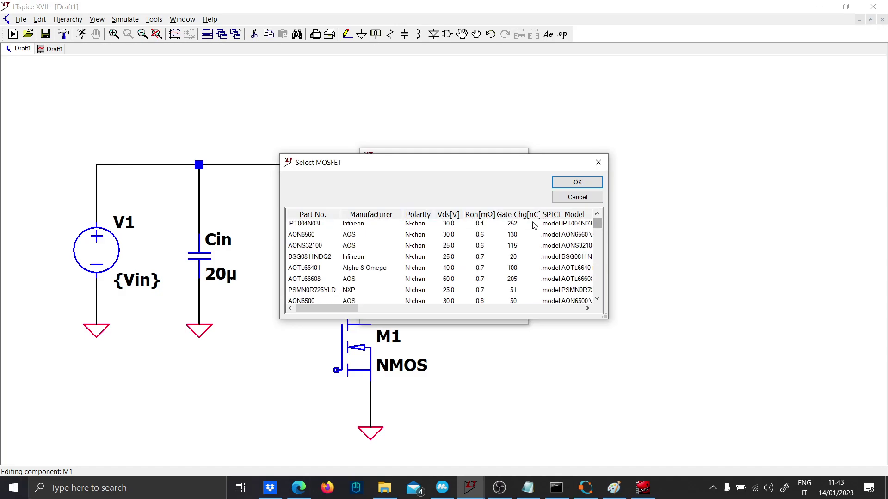
{"action": "scroll", "coordinate": [534, 227], "scroll_direction": "up", "scroll_amount": 4}
{"action": "scroll", "coordinate": [524, 221], "scroll_direction": "down", "scroll_amount": 3}
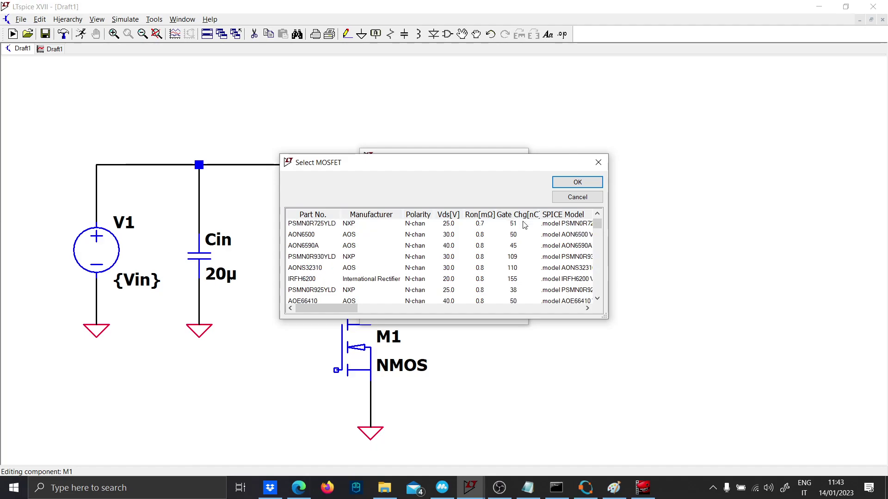
{"action": "scroll", "coordinate": [526, 225], "scroll_direction": "up", "scroll_amount": 3}
{"action": "mouse_move", "coordinate": [596, 224]}
{"action": "left_mouse_down"}
{"action": "mouse_move", "coordinate": [597, 241]}
{"action": "mouse_move", "coordinate": [597, 232]}
{"action": "left_mouse_up"}
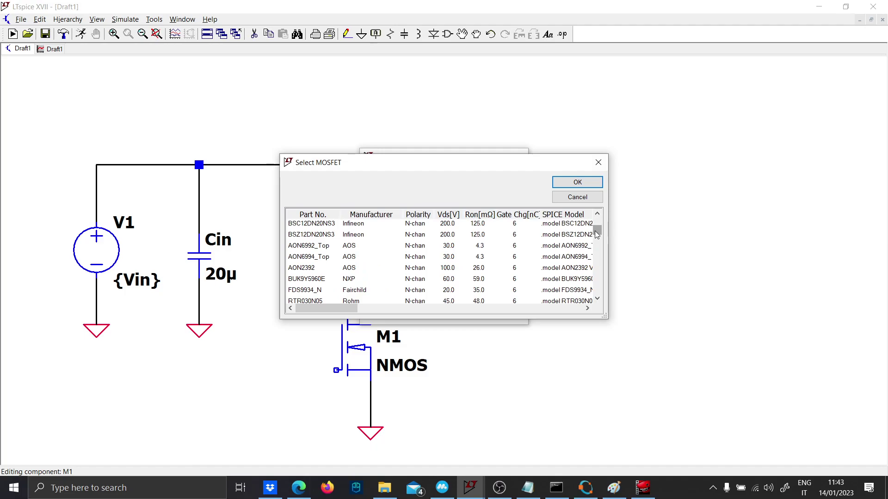
{"action": "left_click", "coordinate": [478, 246]}
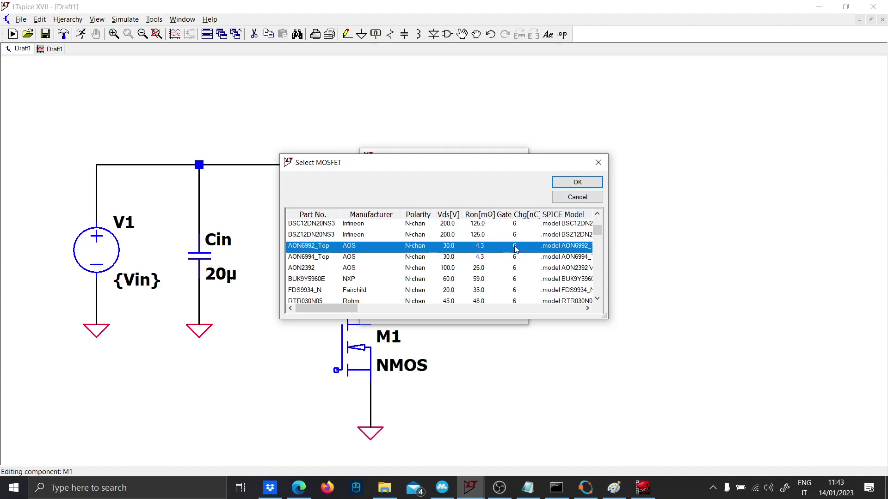
{"action": "left_click", "coordinate": [573, 181]}
Move the L1/M1 branch further right along the supply wire.
{"action": "key", "text": "F7"}
{"action": "left_click_drag", "start_coordinate": [541, 463], "coordinate": [288, 129]}
{"action": "left_click", "coordinate": [378, 130]}
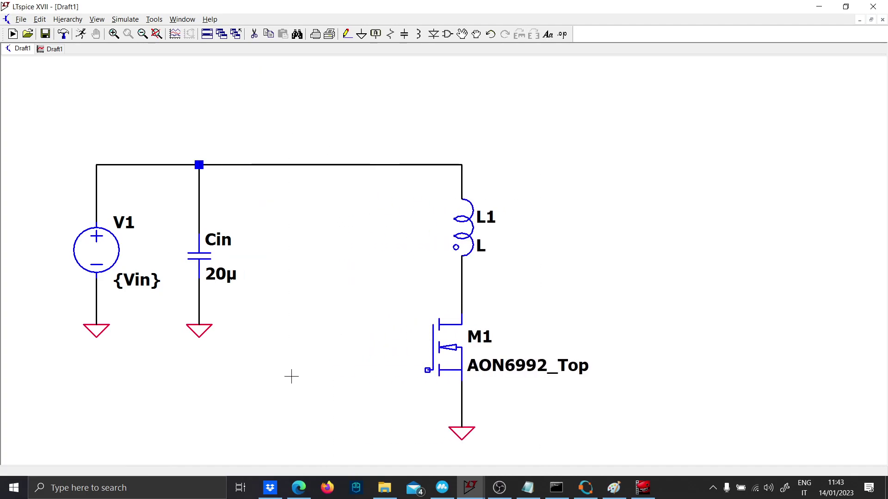
Place the text .param Vin = 20, D= 0.35, fsw= 200k above the circuit as a SPICE directive.
{"action": "key", "text": "t"}
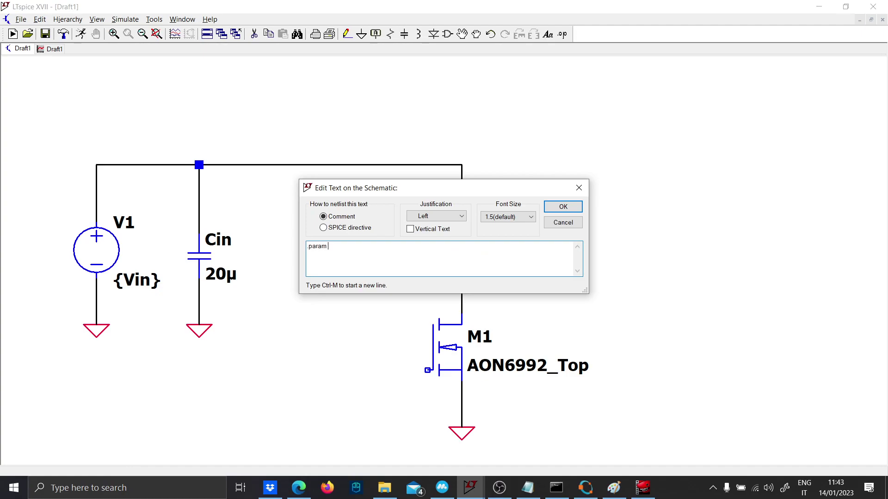
{"action": "type", "text": ".param Vin"}
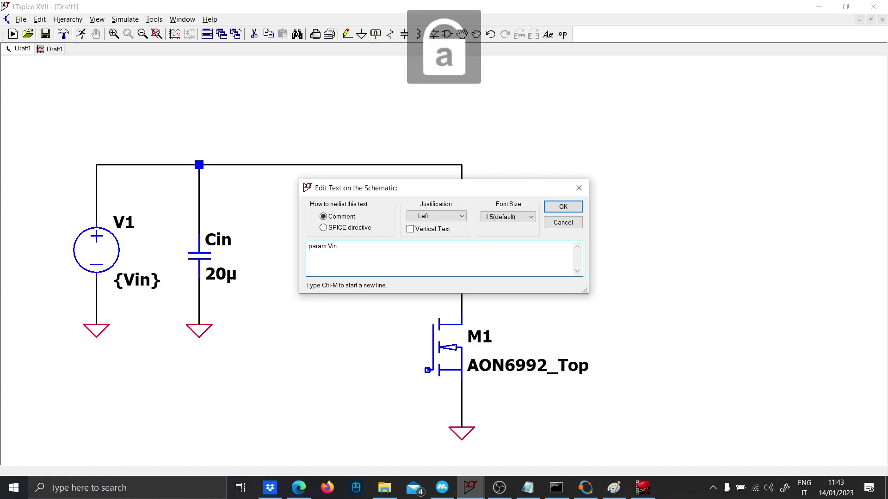
{"action": "type", "text": " ="}
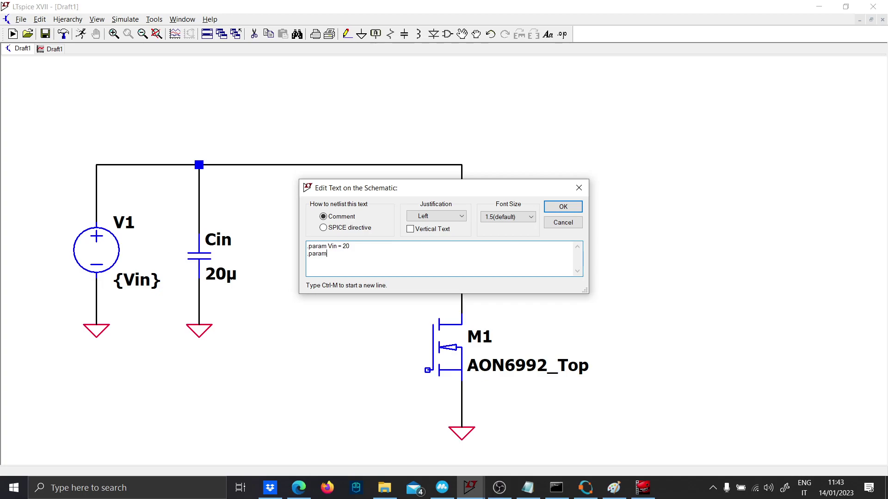
{"action": "type", "text": " 20 .param D="}
{"action": "type", "text": "00k"}
{"action": "key", "text": "Return"}
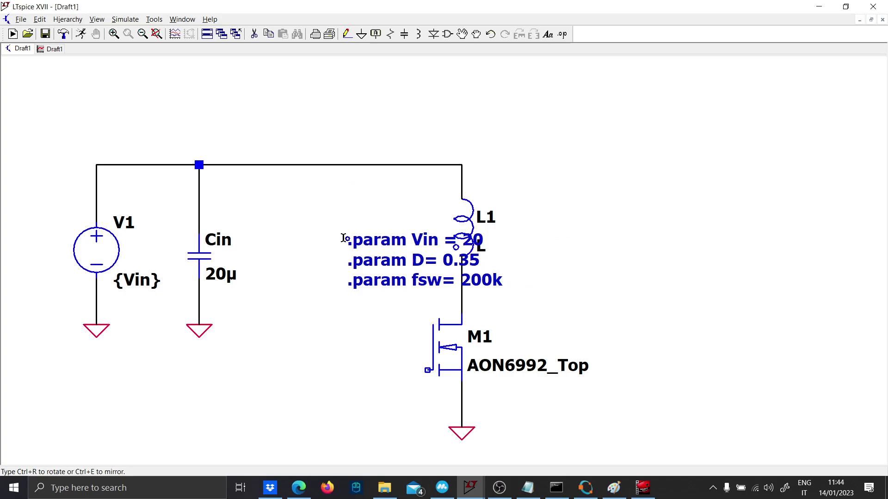
{"action": "left_click", "coordinate": [142, 80]}
{"action": "right_click", "coordinate": [208, 100]}
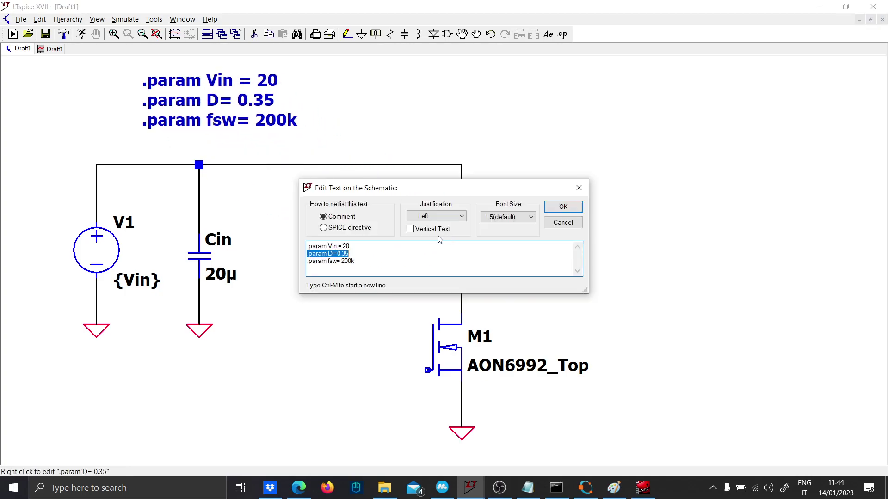
{"action": "left_click", "coordinate": [352, 232]}
{"action": "left_click", "coordinate": [571, 207]}
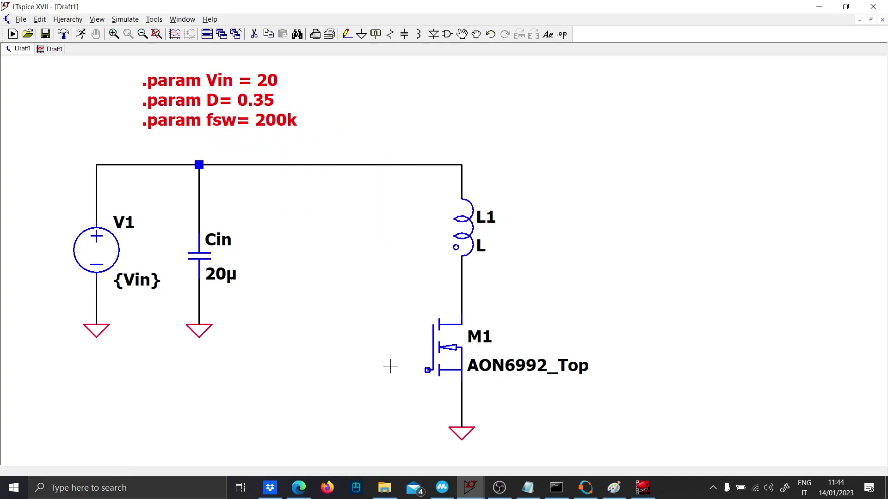
Place voltage source V2 left of M1, wire it to M1's gate, and ground it.
{"action": "key", "text": "v"}
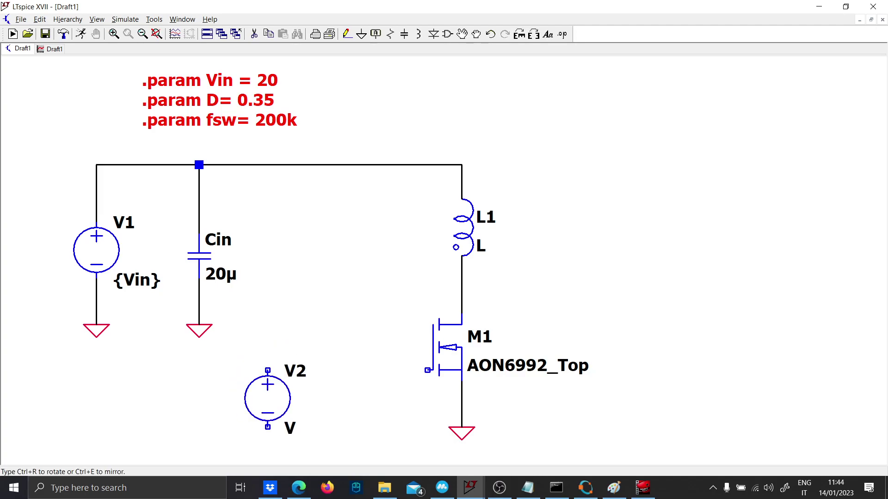
{"action": "left_click", "coordinate": [268, 358]}
{"action": "key", "text": "F3"}
{"action": "left_click", "coordinate": [268, 370]}
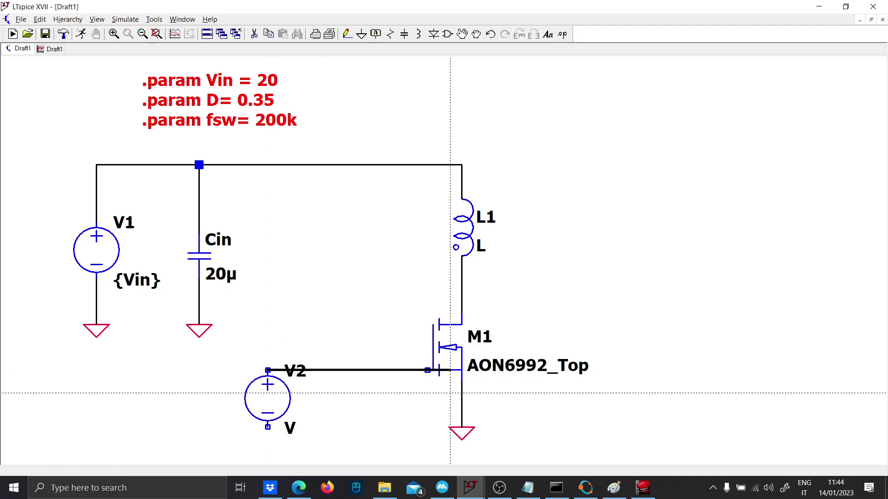
{"action": "left_click", "coordinate": [427, 369]}
{"action": "key", "text": "g"}
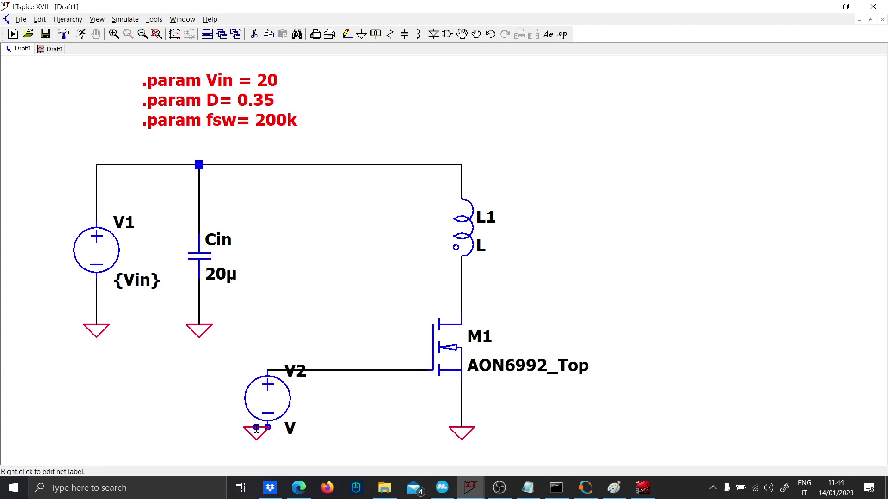
{"action": "left_click", "coordinate": [267, 428]}
{"action": "key", "text": "Escape"}
Make V2 a PULSE source with 0 V initial, 5 V on level and 0 delay.
{"action": "right_click", "coordinate": [278, 400]}
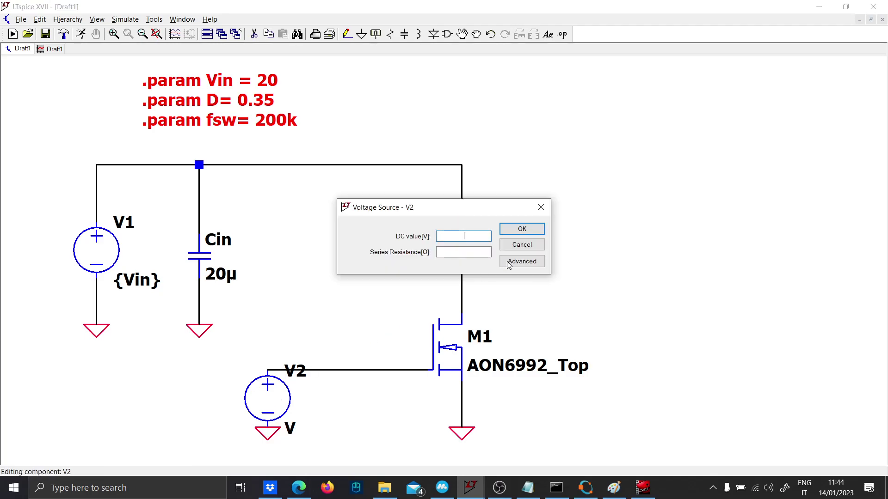
{"action": "left_click", "coordinate": [522, 261]}
{"action": "left_click", "coordinate": [315, 149]}
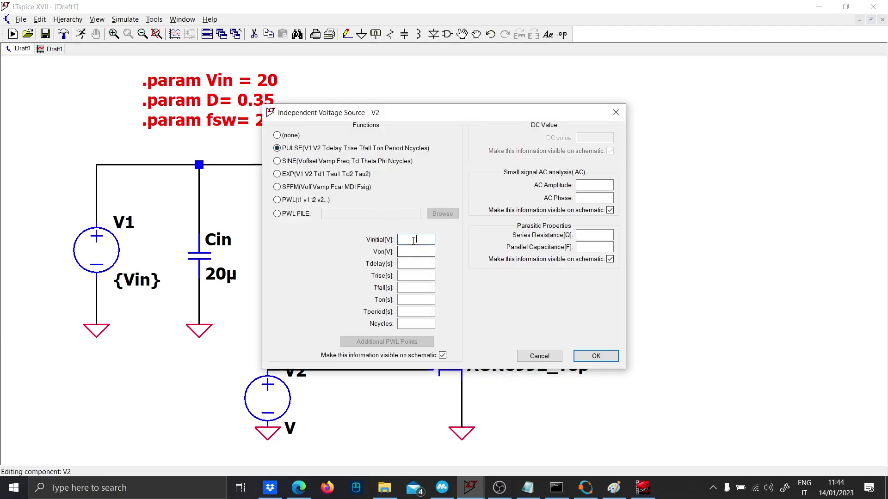
{"action": "type", "text": "0"}
{"action": "key", "text": "Tab"}
{"action": "type", "text": "5"}
{"action": "key", "text": "Tab"}
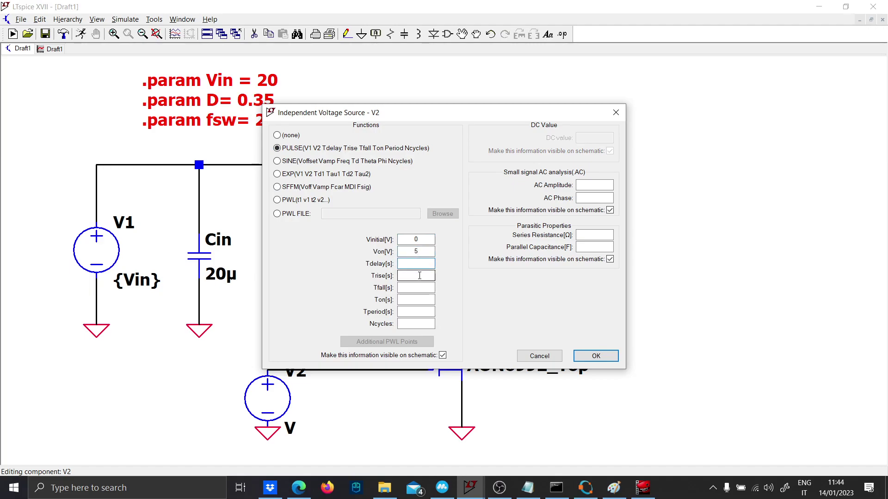
{"action": "type", "text": "0"}
Finish V2's pulse with 1n rise and fall, {D/Fs} on-time and {1/Fs} period.
{"action": "left_click", "coordinate": [421, 279]}
{"action": "type", "text": "1n"}
{"action": "key", "text": "Tab"}
{"action": "type", "text": "n"}
{"action": "left_click_drag", "start_coordinate": [422, 288], "coordinate": [397, 289]}
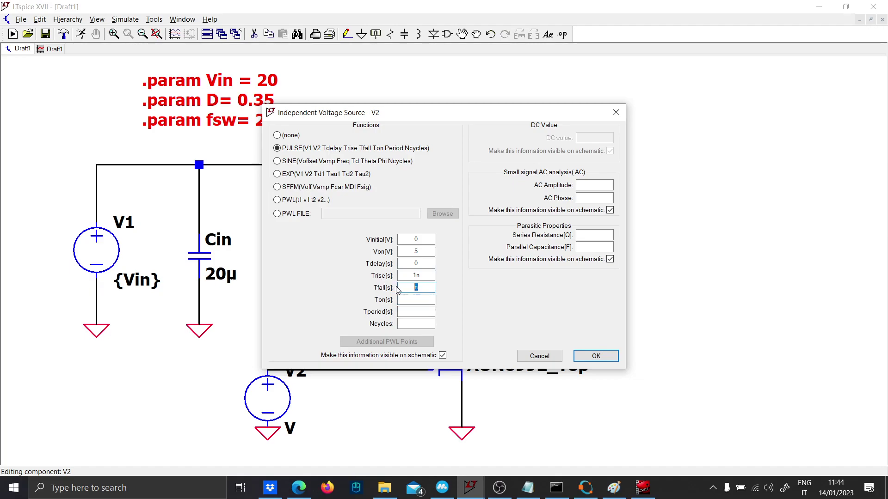
{"action": "left_click", "coordinate": [413, 298]}
{"action": "type", "text": "{D/"}
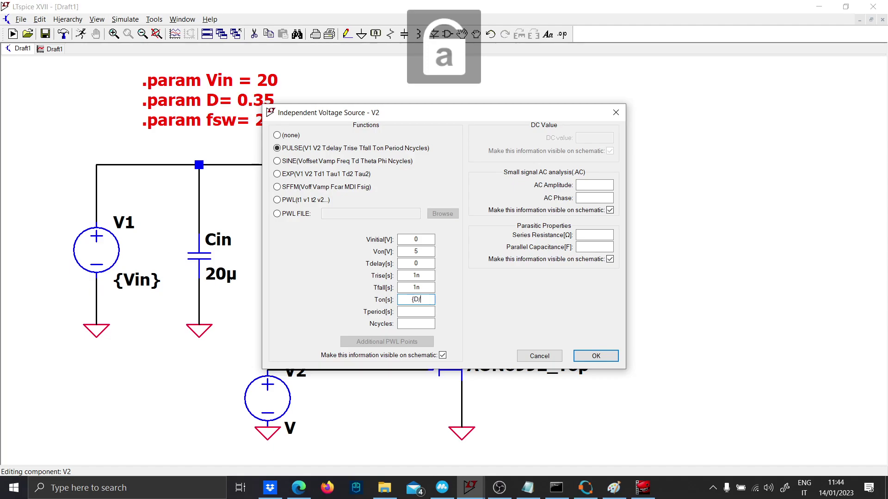
{"action": "type", "text": "Fs}"}
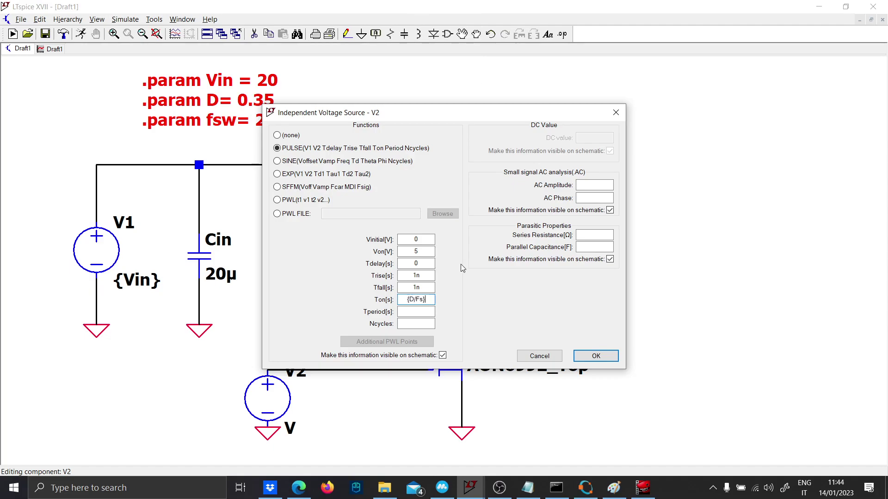
{"action": "left_click", "coordinate": [411, 311]}
{"action": "type", "text": "{1/"}
{"action": "key", "text": "Caps_Lock"}
{"action": "type", "text": "F"}
{"action": "key", "text": "Caps_Lock"}
{"action": "type", "text": "s"}
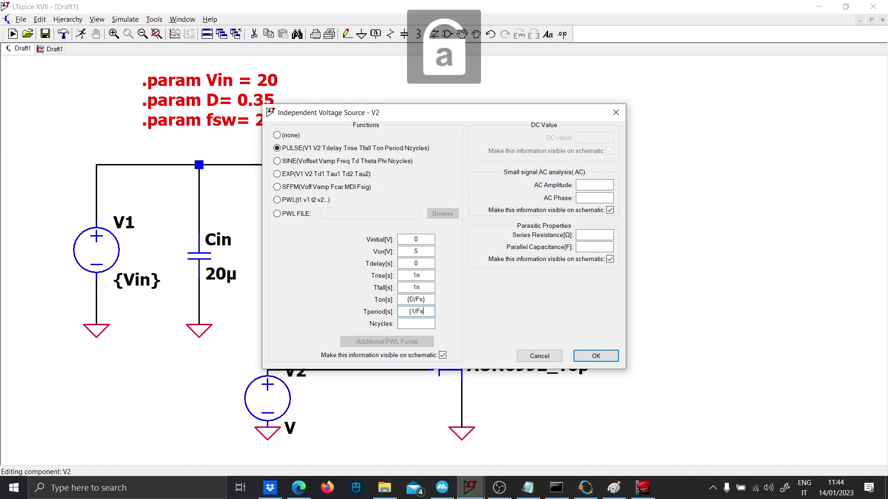
{"action": "type", "text": "}"}
{"action": "key", "text": "Return"}
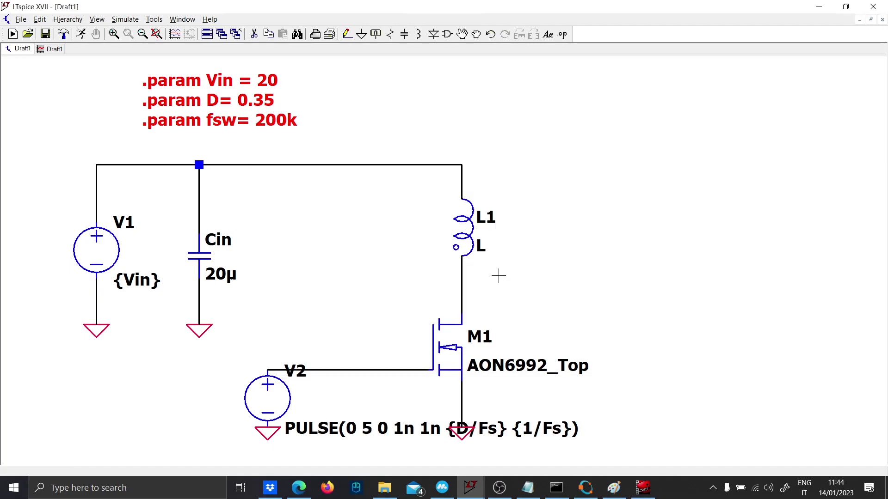
Rename the fsw parameter to Fs.
{"action": "right_click", "coordinate": [236, 134]}
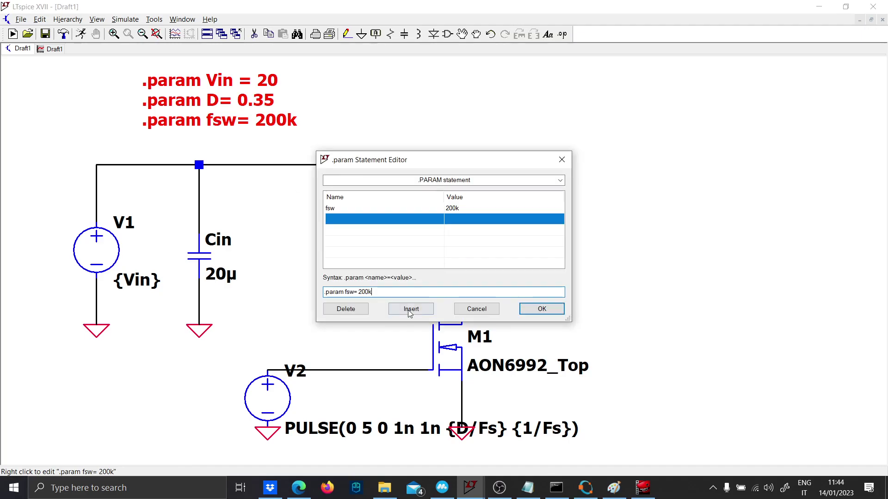
{"action": "left_click", "coordinate": [347, 292]}
{"action": "key", "text": "BackSpace"}
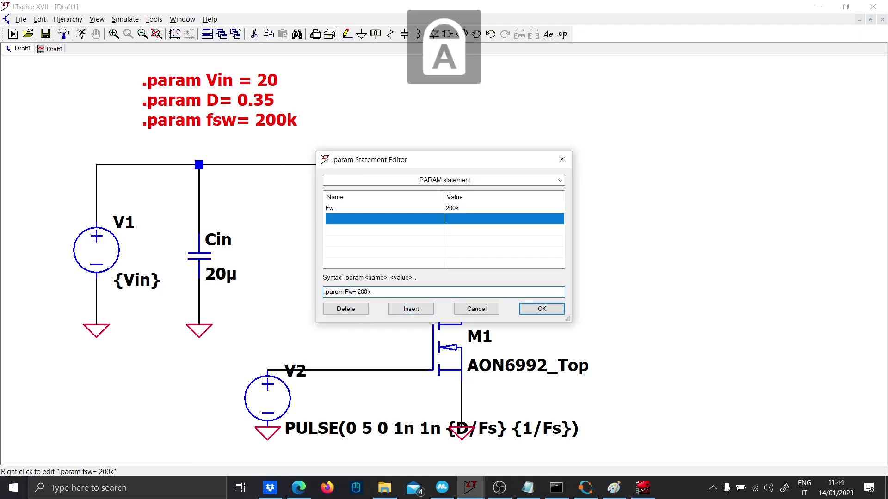
{"action": "key", "text": "Caps_Lock"}
{"action": "type", "text": "F"}
{"action": "key", "text": "Caps_Lock"}
{"action": "key", "text": "Delete"}
{"action": "key", "text": "Return"}
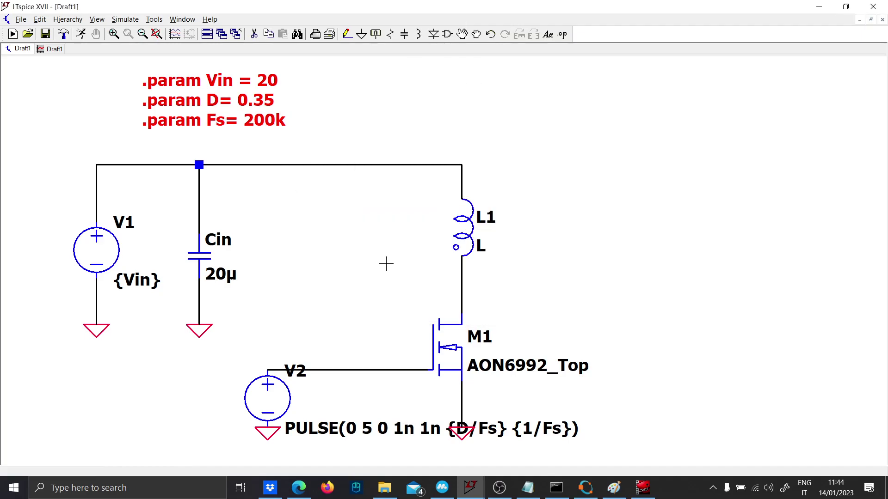
Move V1 and Cin to the left, keeping the top wire level.
{"action": "left_click_drag", "start_coordinate": [294, 310], "coordinate": [337, 278]}
{"action": "key", "text": "F7"}
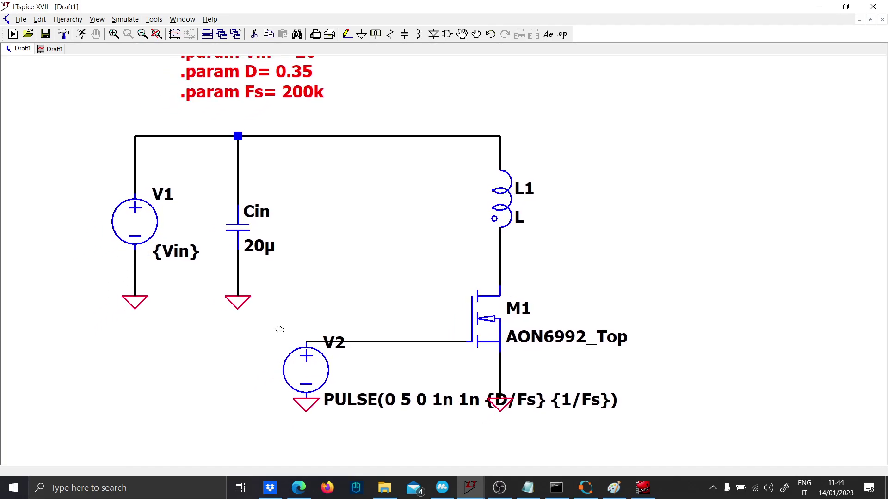
{"action": "left_click_drag", "start_coordinate": [280, 330], "coordinate": [74, 115]}
{"action": "left_click", "coordinate": [17, 104]}
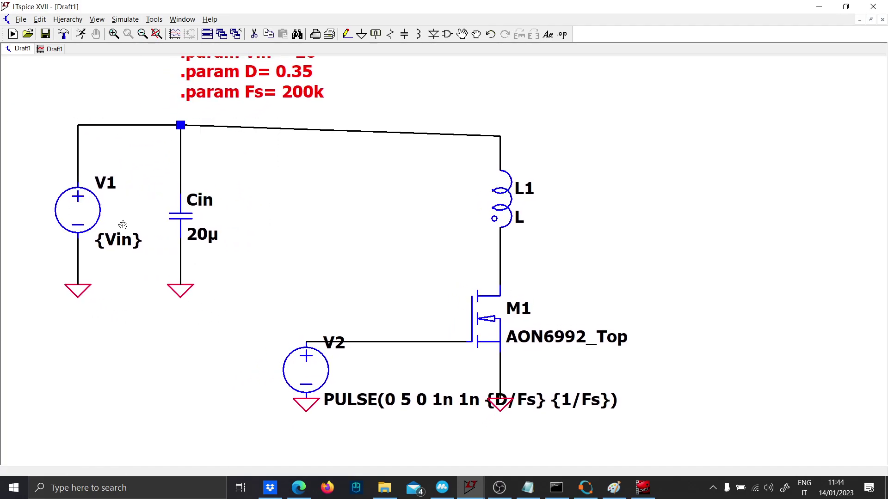
{"action": "left_click_drag", "start_coordinate": [248, 313], "coordinate": [46, 109]}
{"action": "left_click", "coordinate": [34, 121]}
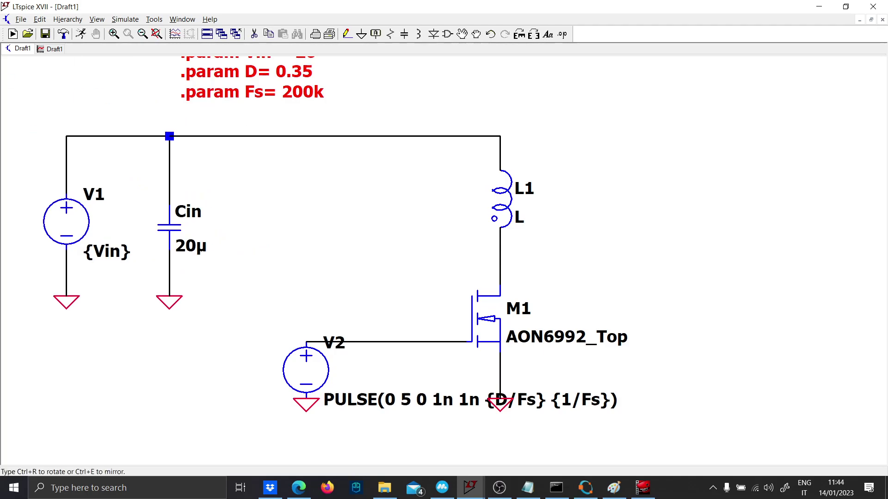
Shift V2 and its pulse label left beside the MOSFET gate and zoom out.
{"action": "left_click_drag", "start_coordinate": [416, 416], "coordinate": [287, 311]}
{"action": "left_click", "coordinate": [341, 378]}
{"action": "left_click_drag", "start_coordinate": [387, 430], "coordinate": [281, 300]}
{"action": "left_click", "coordinate": [193, 358]}
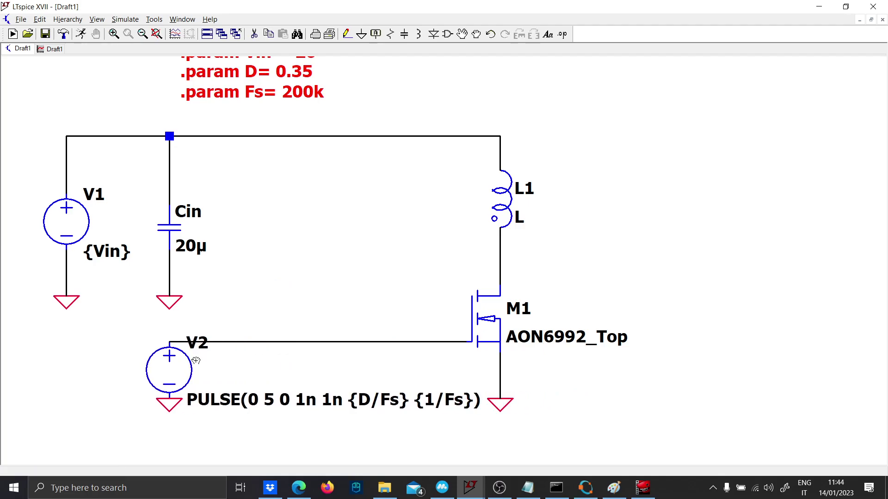
{"action": "scroll", "coordinate": [740, 357], "scroll_direction": "down", "scroll_amount": 1}
{"action": "scroll", "coordinate": [566, 348], "scroll_direction": "down", "scroll_amount": 2}
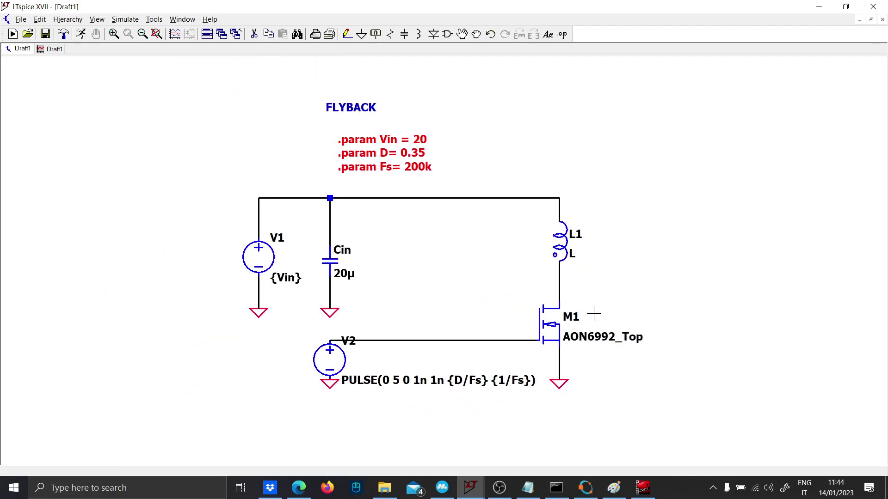
{"action": "key", "text": "F2"}
{"action": "key", "text": "Escape"}
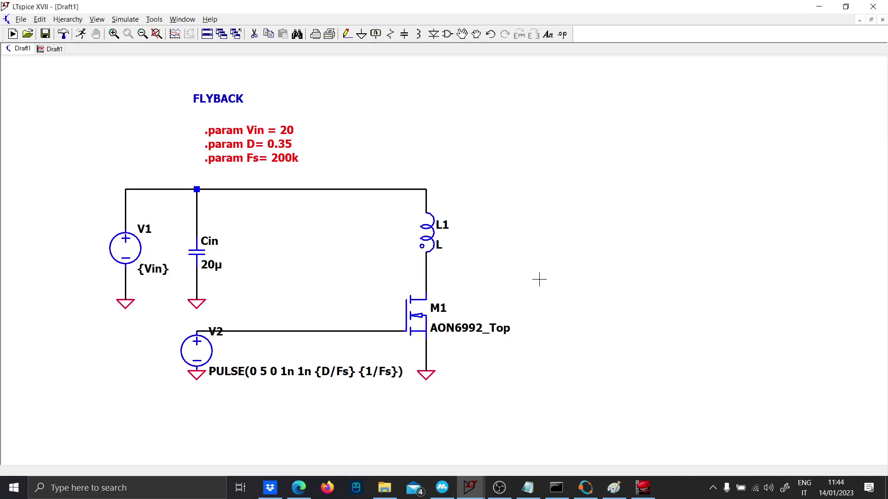
Place mirrored inductor L2 right of the primary and run a wire from its top.
{"action": "key", "text": "l"}
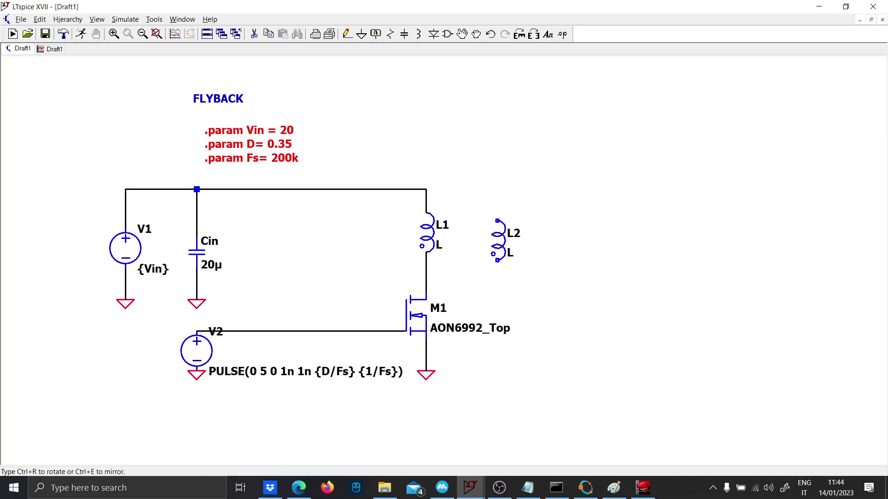
{"action": "key", "text": "ctrl+e"}
{"action": "left_click", "coordinate": [560, 260]}
{"action": "key", "text": "Escape"}
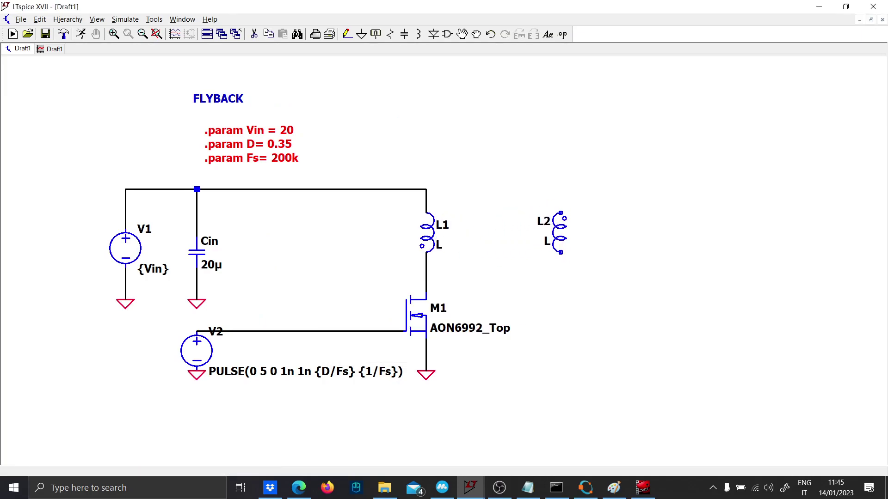
{"action": "key", "text": "F3"}
{"action": "left_click", "coordinate": [560, 260]}
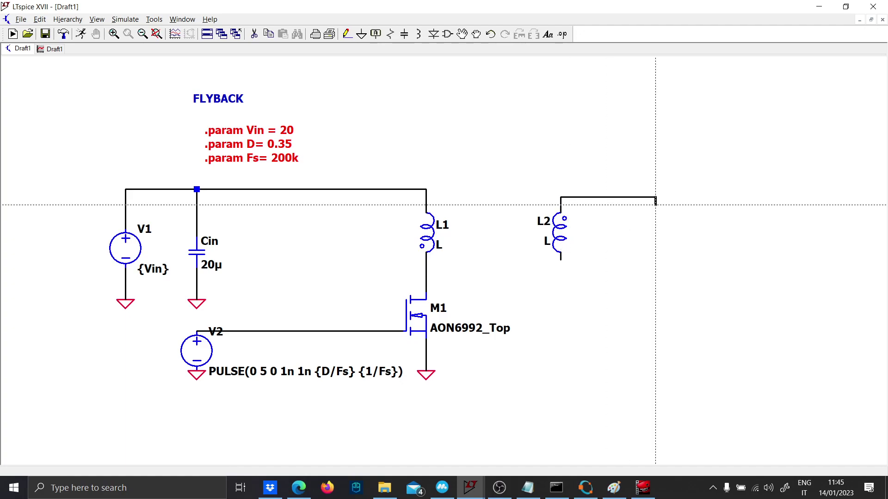
{"action": "left_click", "coordinate": [656, 198]}
Place horizontal diode D1 on the output wire and set its model to 1N5817.
{"action": "key", "text": "d"}
{"action": "key", "text": "r"}
{"action": "key", "text": "d"}
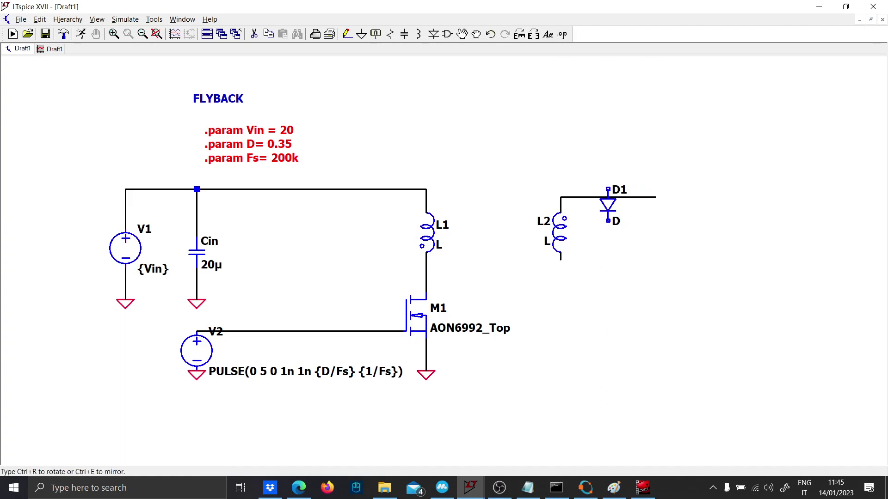
{"action": "key", "text": "ctrl+r"}
{"action": "left_click", "coordinate": [607, 198]}
{"action": "key", "text": "Escape"}
{"action": "right_click", "coordinate": [608, 197]}
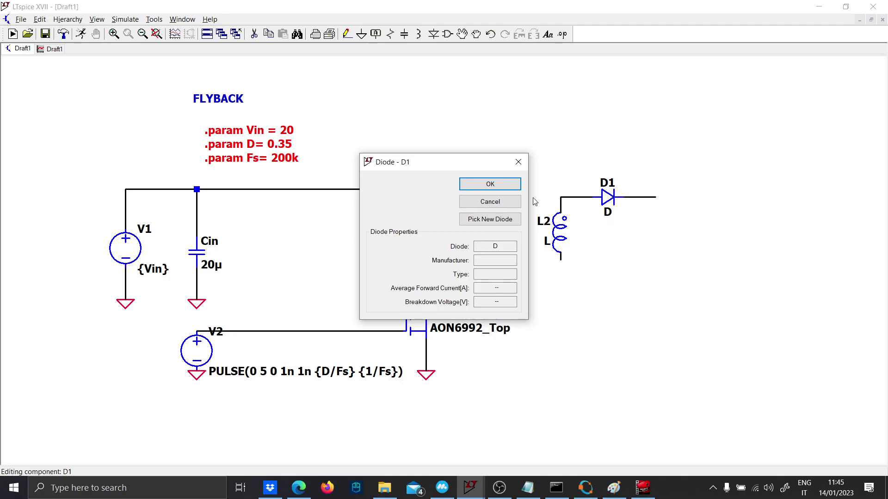
{"action": "left_click", "coordinate": [488, 220]}
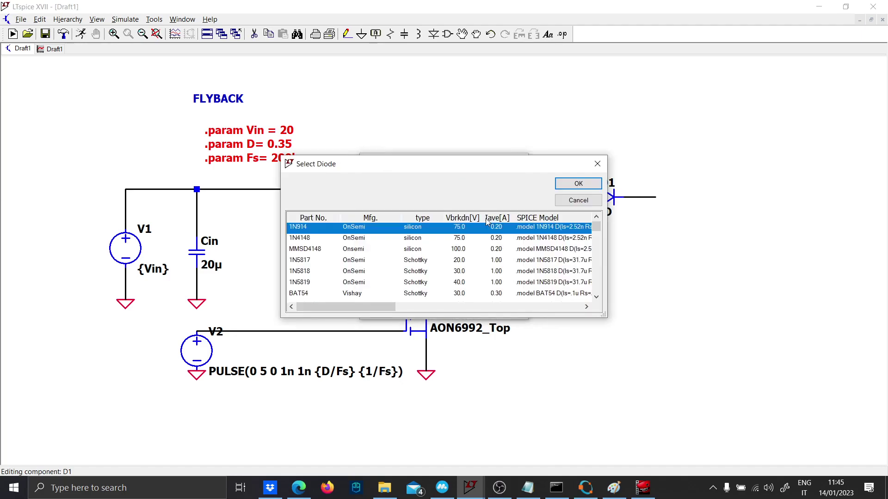
{"action": "left_click", "coordinate": [499, 263]}
{"action": "scroll", "coordinate": [499, 264], "scroll_direction": "down", "scroll_amount": 1}
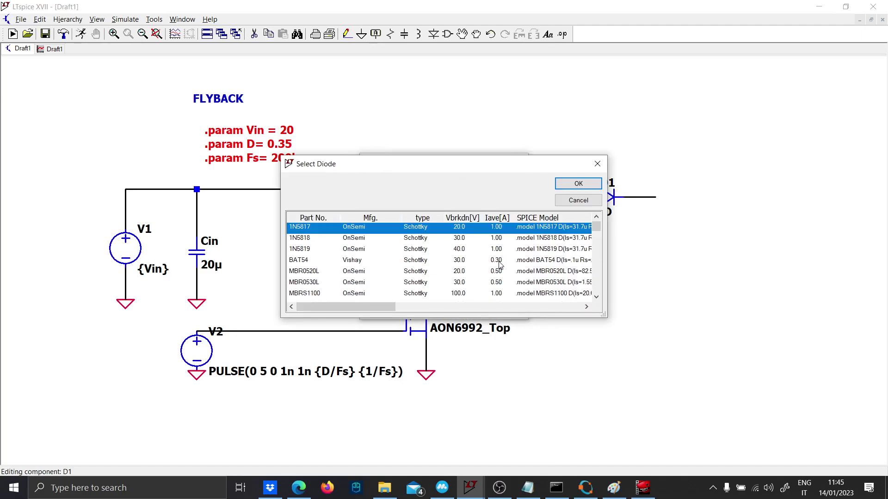
{"action": "scroll", "coordinate": [501, 265], "scroll_direction": "up", "scroll_amount": 1}
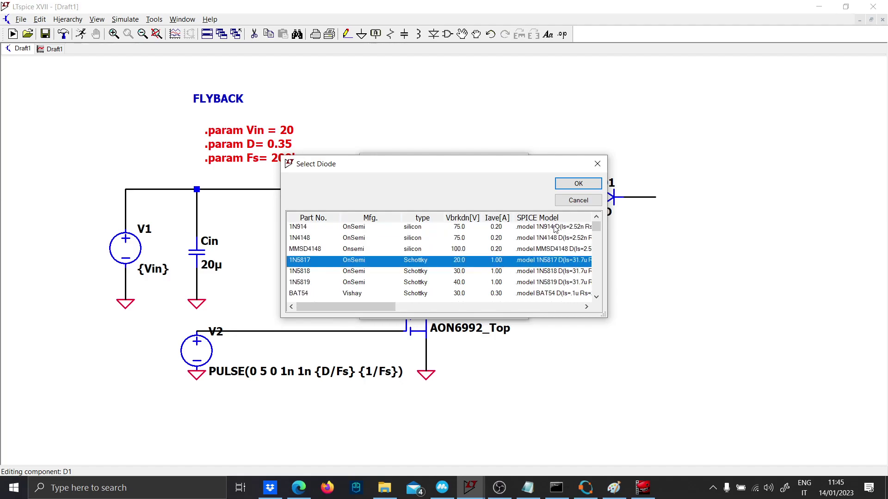
{"action": "left_click", "coordinate": [578, 184]}
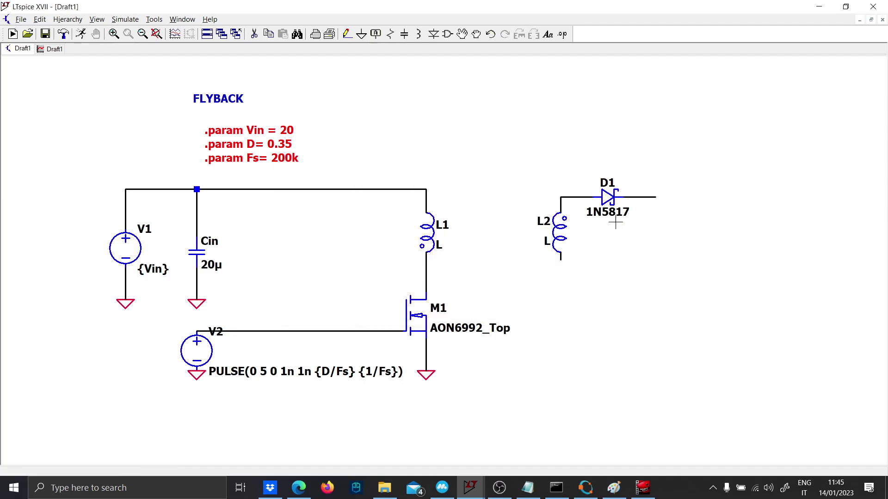
Ground the bottom of L2 and run an output wire down from D1.
{"action": "key", "text": "g"}
{"action": "left_click", "coordinate": [561, 262]}
{"action": "key", "text": "F3"}
{"action": "left_click", "coordinate": [655, 197]}
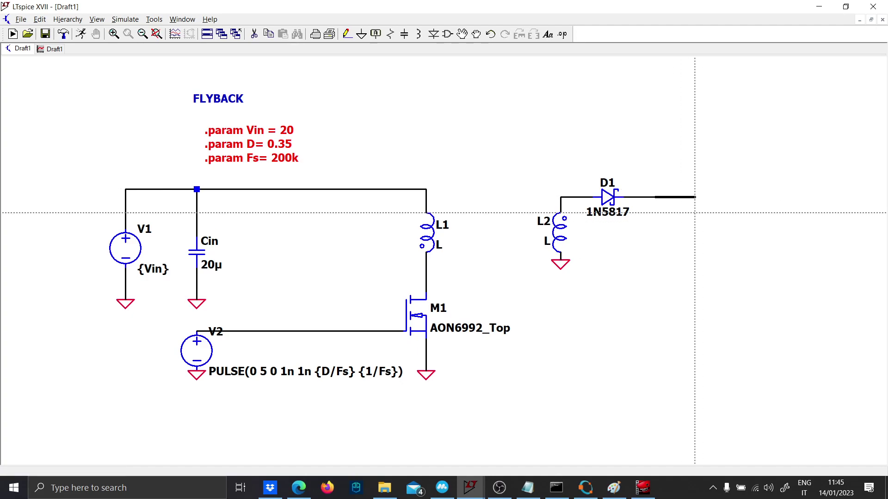
{"action": "left_click", "coordinate": [687, 268]}
Ground the output wire and place capacitor C1 with value 20u.
{"action": "key", "text": "g"}
{"action": "left_click", "coordinate": [687, 269]}
{"action": "key", "text": "Escape"}
{"action": "key", "text": "c"}
{"action": "left_click", "coordinate": [687, 248]}
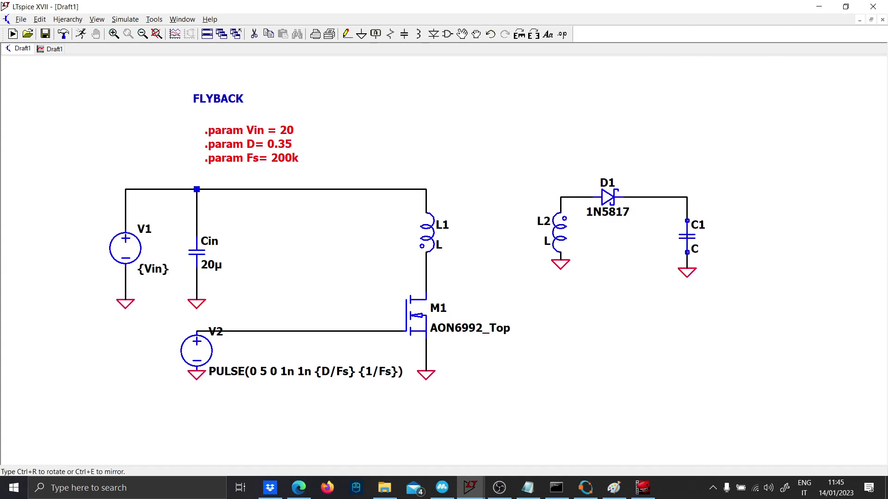
{"action": "key", "text": "Escape"}
{"action": "right_click", "coordinate": [696, 249]}
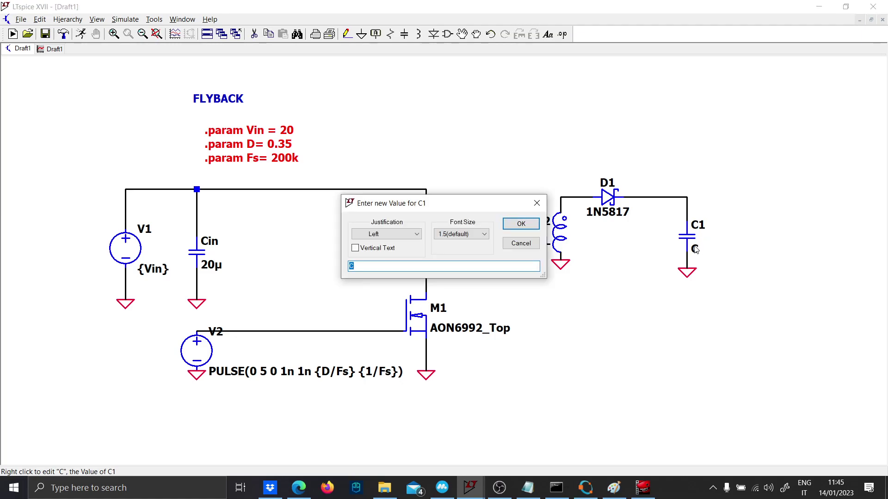
{"action": "type", "text": "20u"}
{"action": "key", "text": "Return"}
Wire in a grounded 1 Ω load resistor R1 and shift the stage upward.
{"action": "key", "text": "F3"}
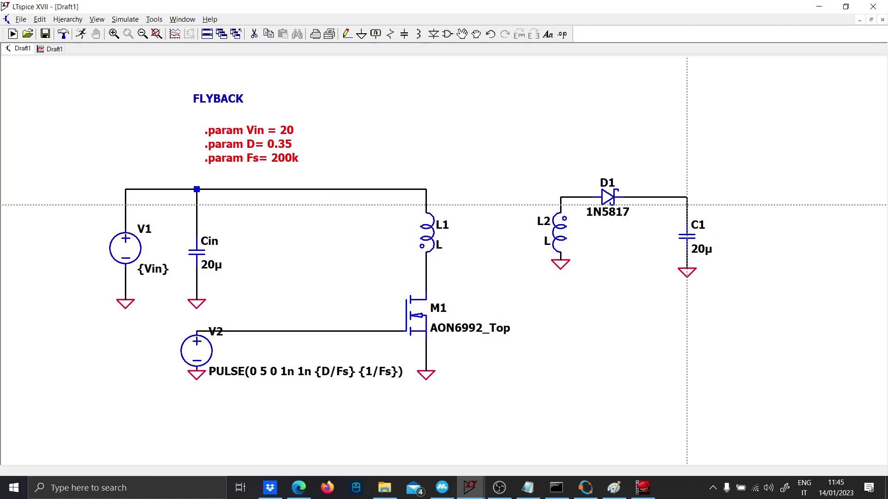
{"action": "left_click", "coordinate": [687, 197]}
{"action": "left_click", "coordinate": [750, 268]}
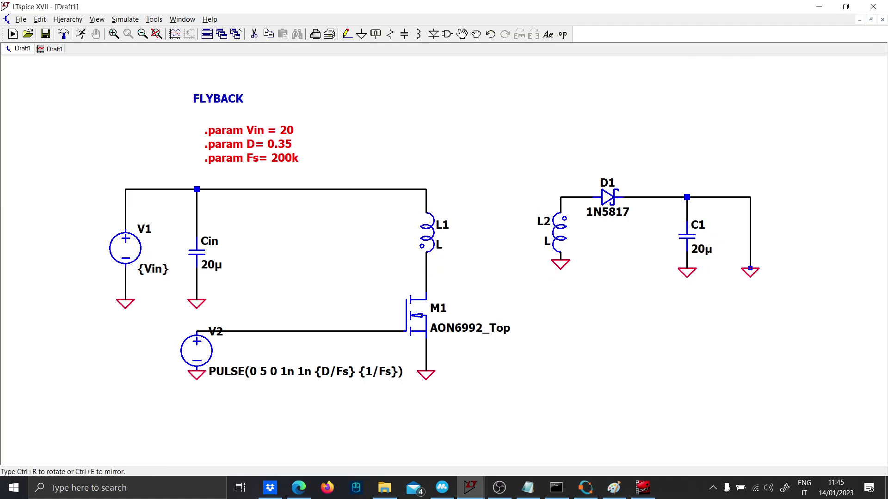
{"action": "key", "text": "g"}
{"action": "left_click", "coordinate": [751, 268]}
{"action": "key", "text": "r"}
{"action": "left_click", "coordinate": [750, 217]}
{"action": "key", "text": "Escape"}
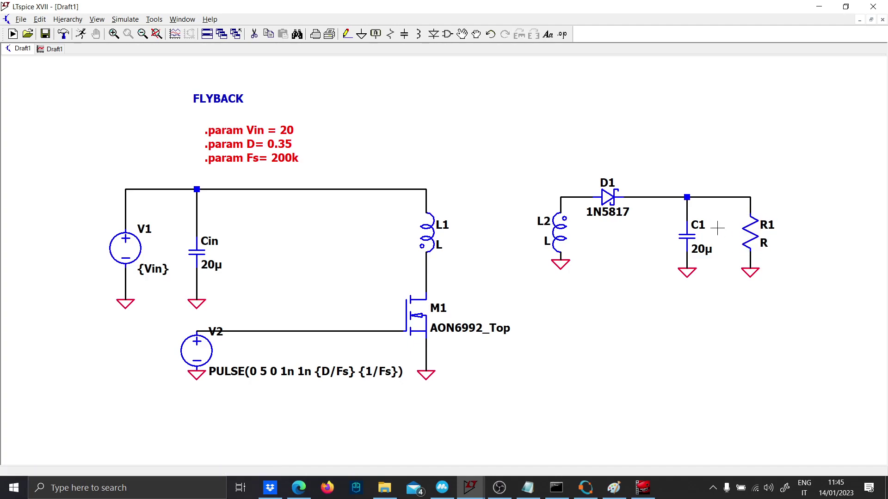
{"action": "right_click", "coordinate": [764, 243]}
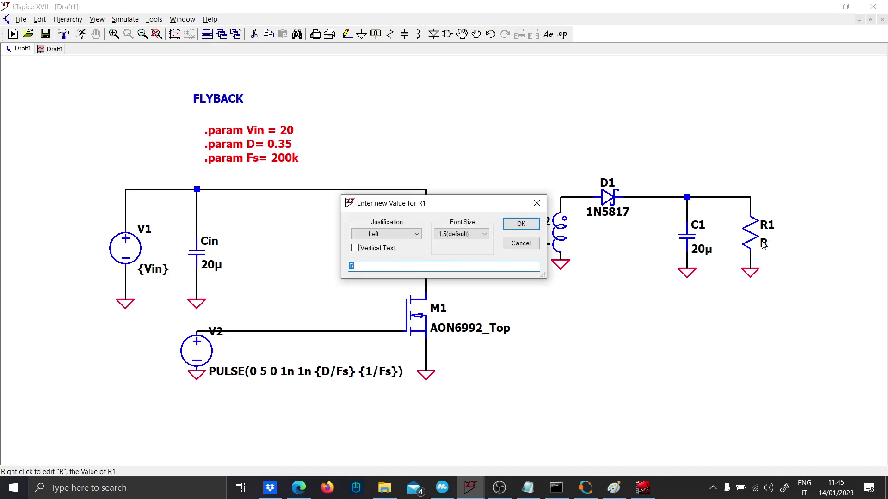
{"action": "key", "text": "Escape"}
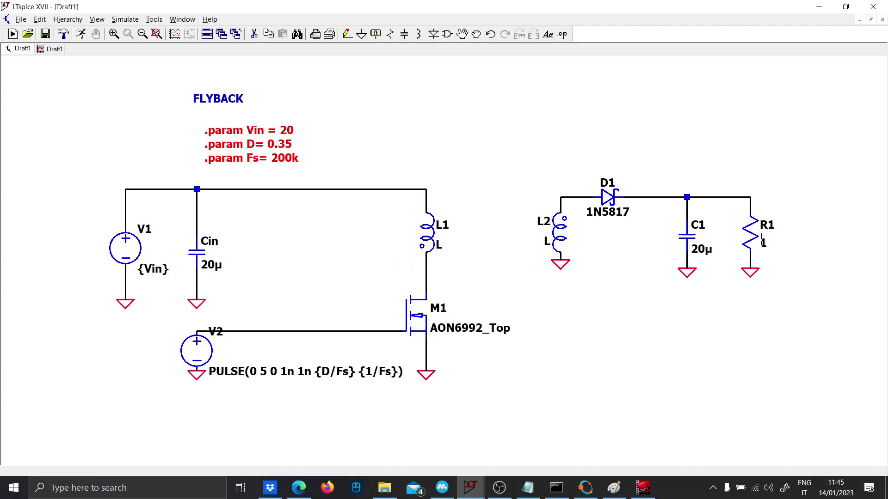
{"action": "left_click_drag", "start_coordinate": [782, 289], "coordinate": [493, 164]}
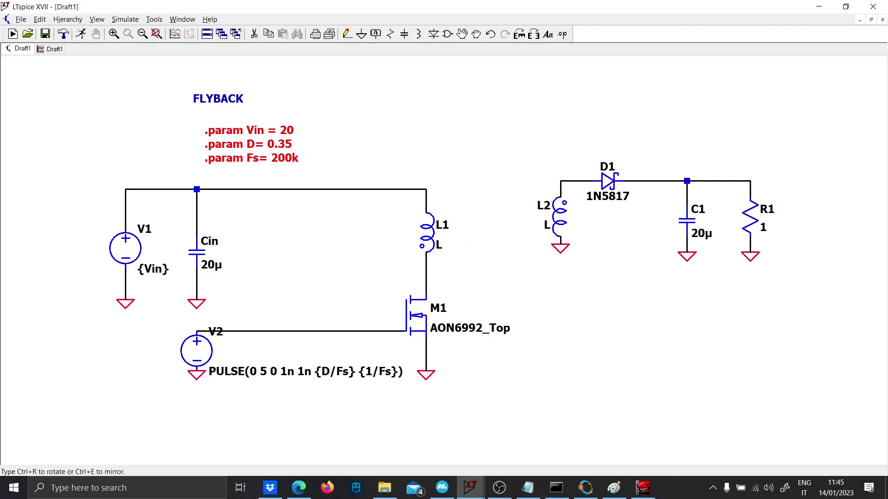
Duplicate the secondary stage twice, stacking the copies below the first.
{"action": "left_click", "coordinate": [640, 192]}
{"action": "left_click_drag", "start_coordinate": [690, 206], "coordinate": [789, 258]}
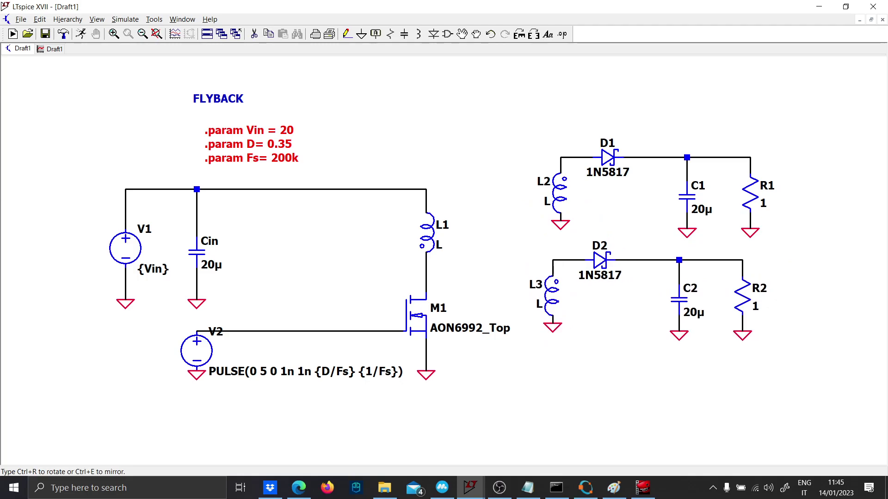
{"action": "left_click", "coordinate": [655, 294]}
{"action": "left_click_drag", "start_coordinate": [792, 361], "coordinate": [525, 234]}
{"action": "left_click", "coordinate": [649, 394]}
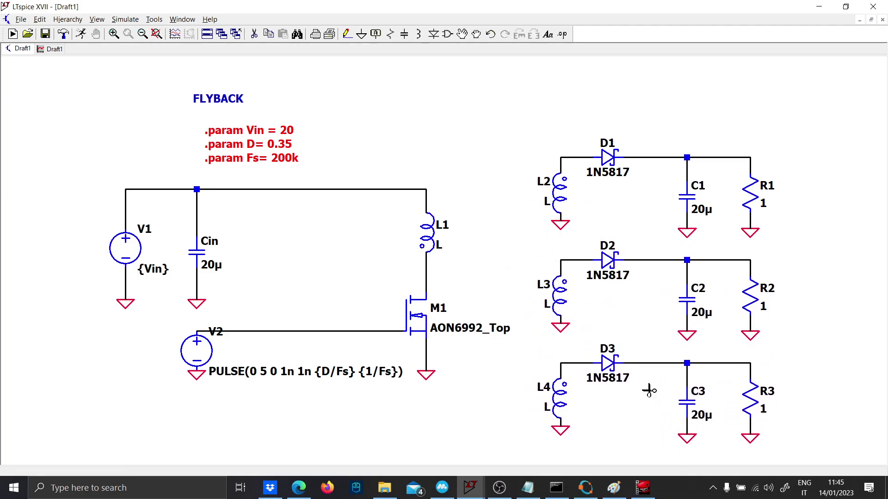
Replace diode D3 with a mirrored copy of D2 in the third stage.
{"action": "left_click", "coordinate": [607, 363]}
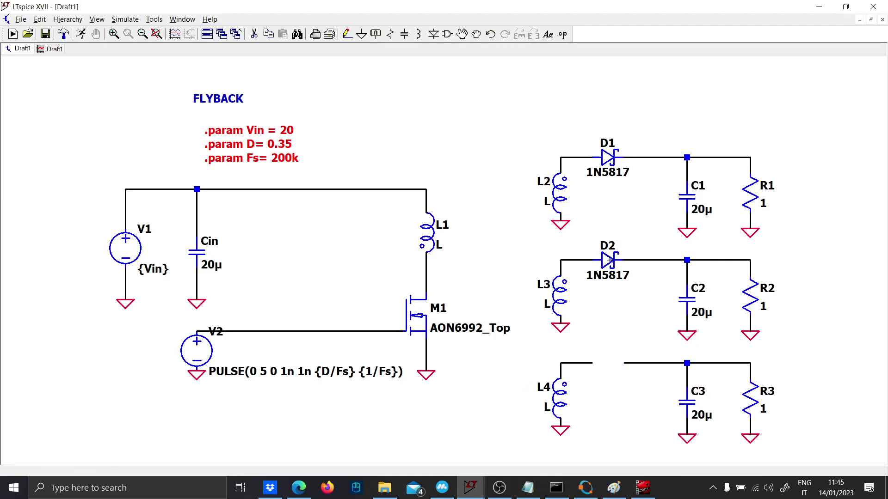
{"action": "left_click", "coordinate": [609, 260]}
{"action": "key", "text": "ctrl+e"}
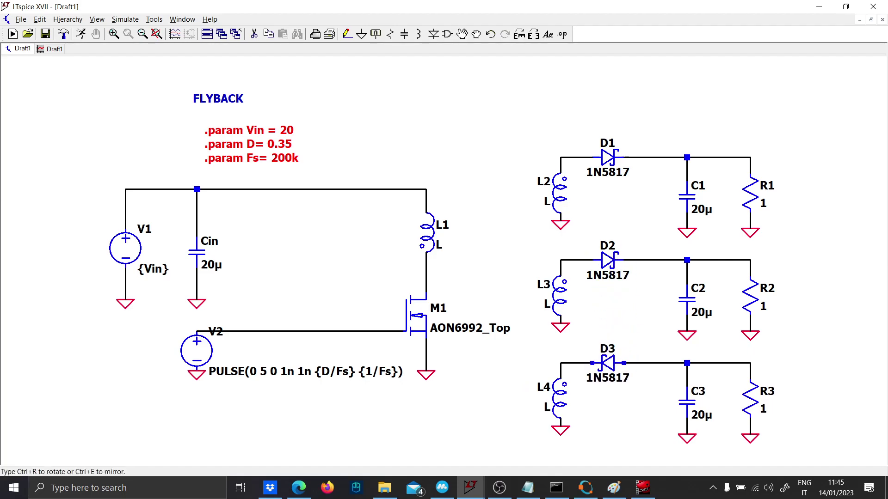
{"action": "left_click", "coordinate": [609, 363]}
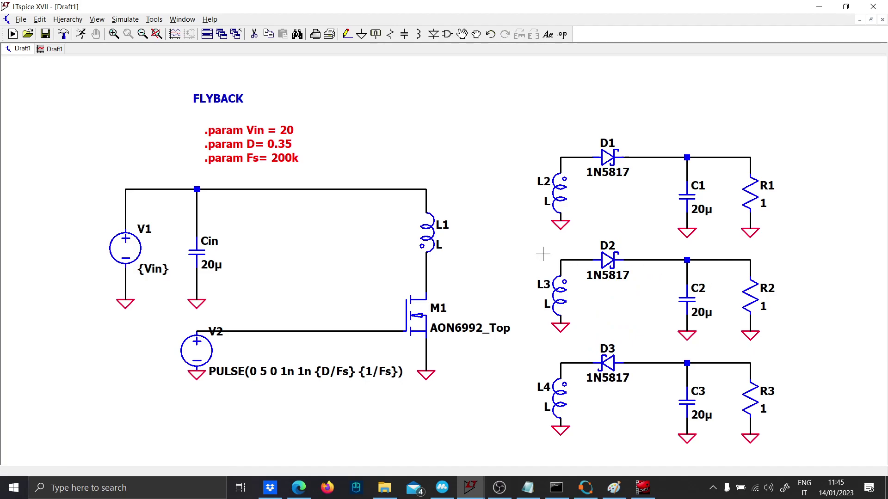
Set primary inductor L1 to 100u.
{"action": "right_click", "coordinate": [450, 245]}
{"action": "key", "text": "Escape"}
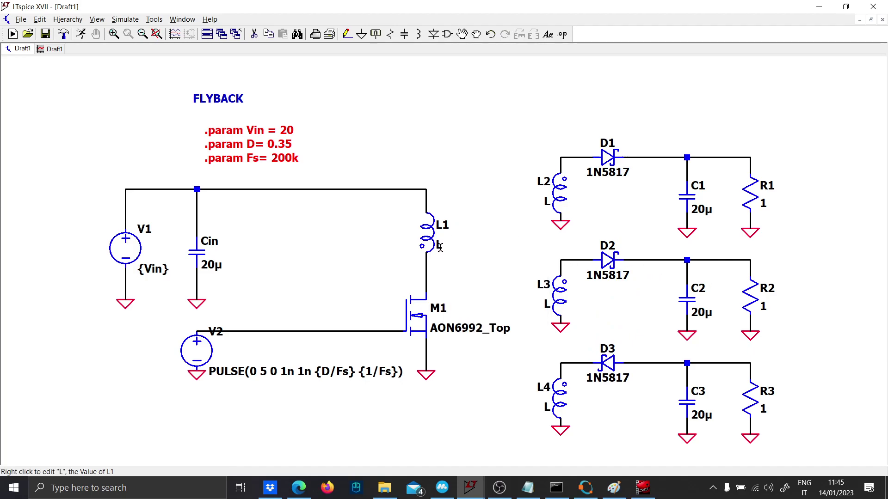
{"action": "right_click", "coordinate": [440, 248]}
{"action": "type", "text": "100u"}
{"action": "key", "text": "Return"}
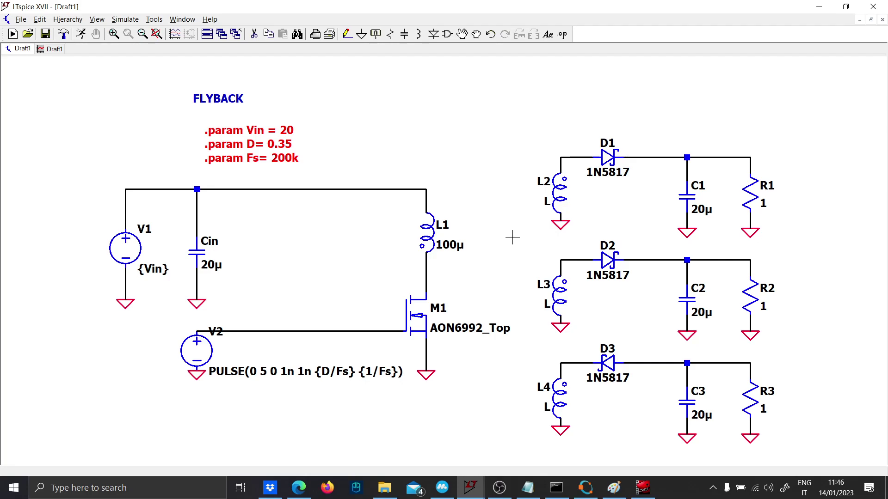
Check the flybacktest script's v2 output in GNU Octave, then return to LTspice.
{"action": "left_click", "coordinate": [585, 488]}
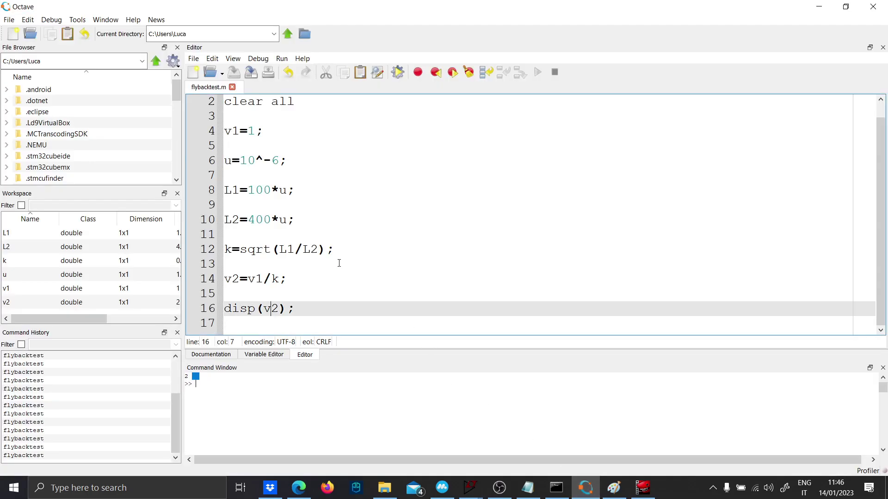
{"action": "key", "text": "alt+Tab"}
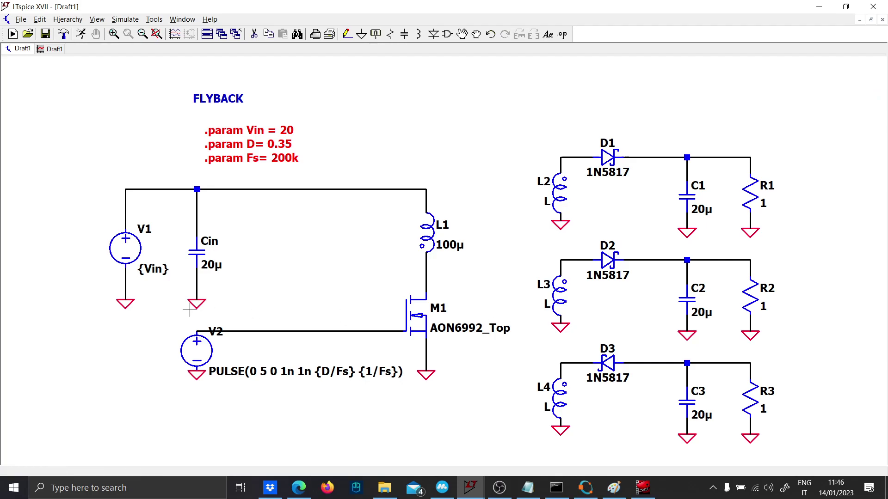
Draw two parallel vertical core lines between primary L1 and the secondary windings.
{"action": "left_click_drag", "start_coordinate": [220, 314], "coordinate": [157, 290]}
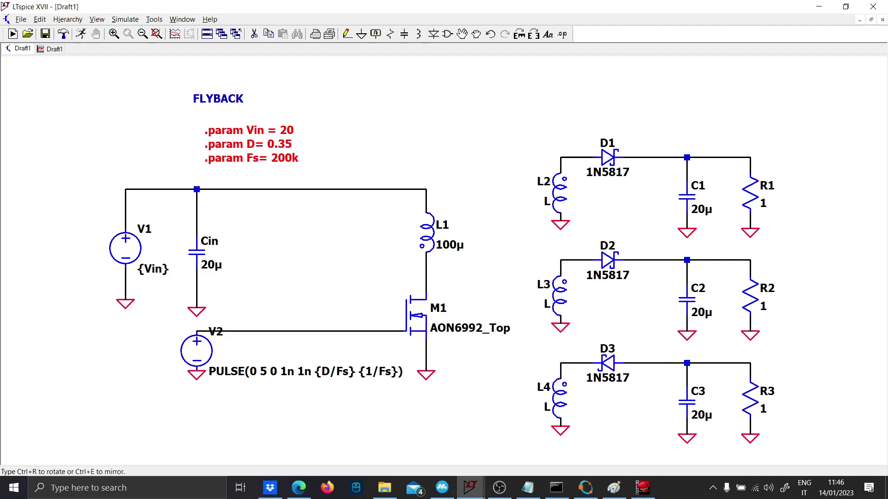
{"action": "key", "text": "Escape"}
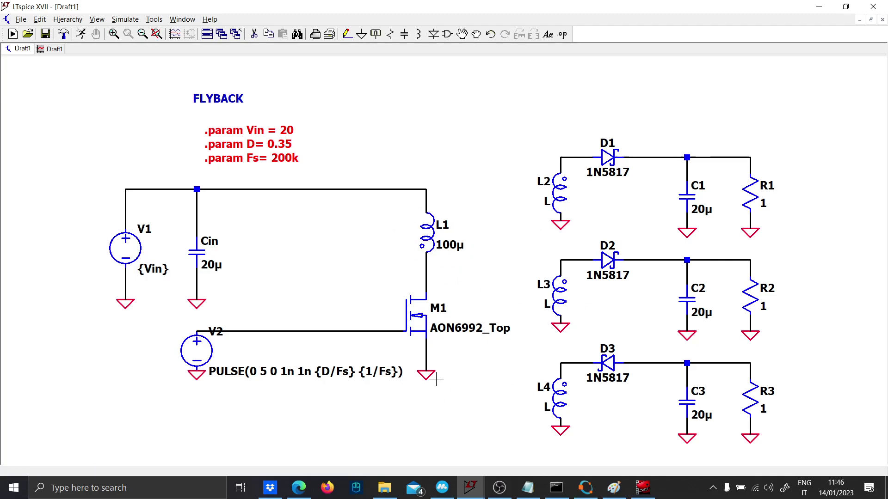
{"action": "right_click", "coordinate": [540, 204]}
{"action": "key", "text": "Escape"}
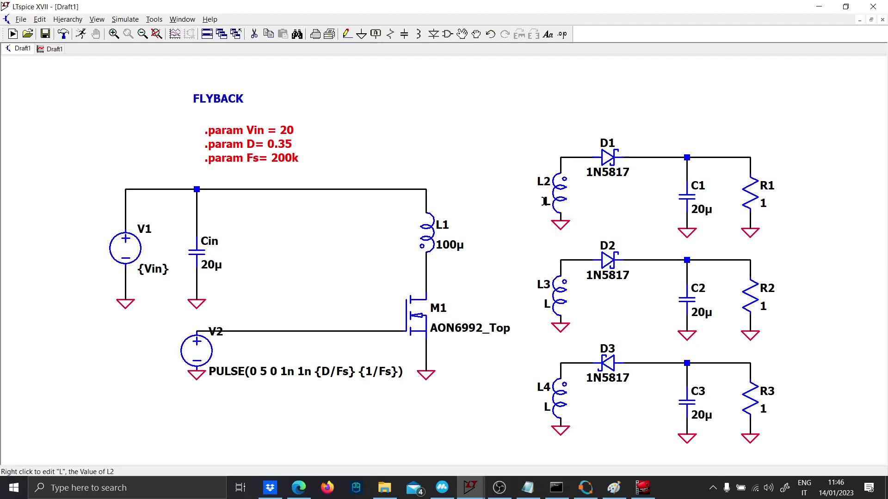
{"action": "key", "text": "F3"}
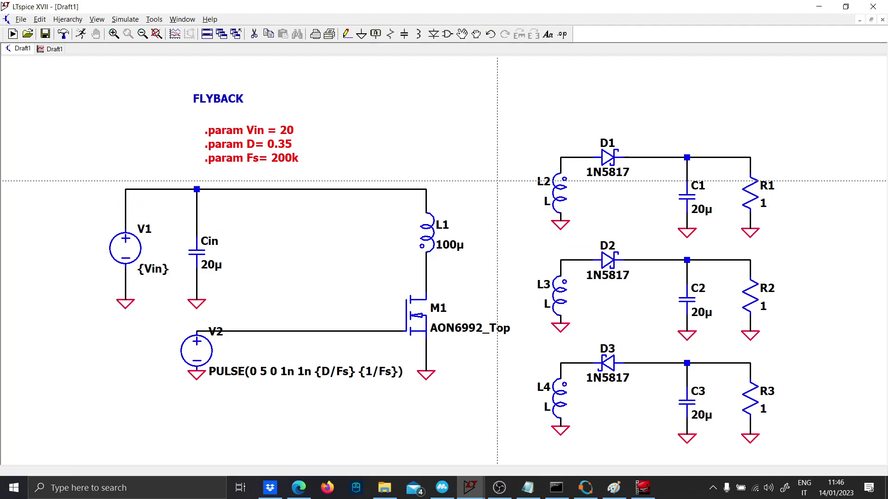
{"action": "left_click", "coordinate": [489, 182]}
{"action": "left_click", "coordinate": [489, 390]}
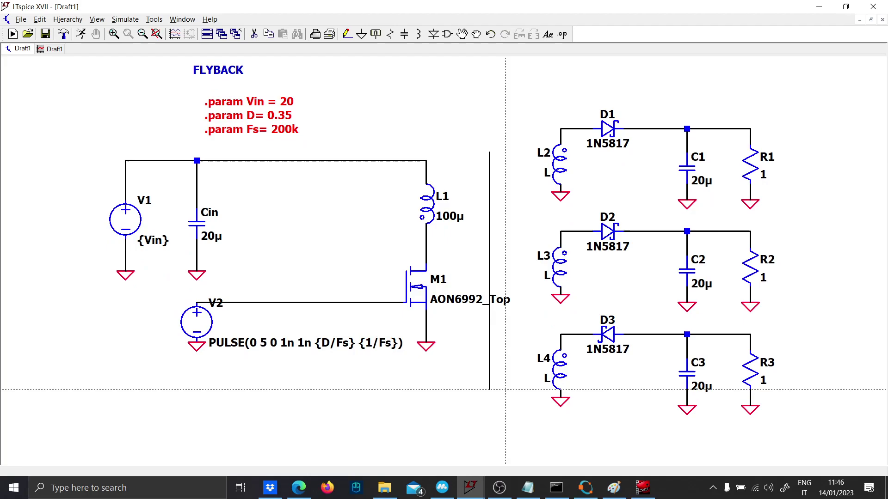
{"action": "left_click", "coordinate": [505, 390]}
{"action": "left_click", "coordinate": [505, 153]}
{"action": "key", "text": "Escape"}
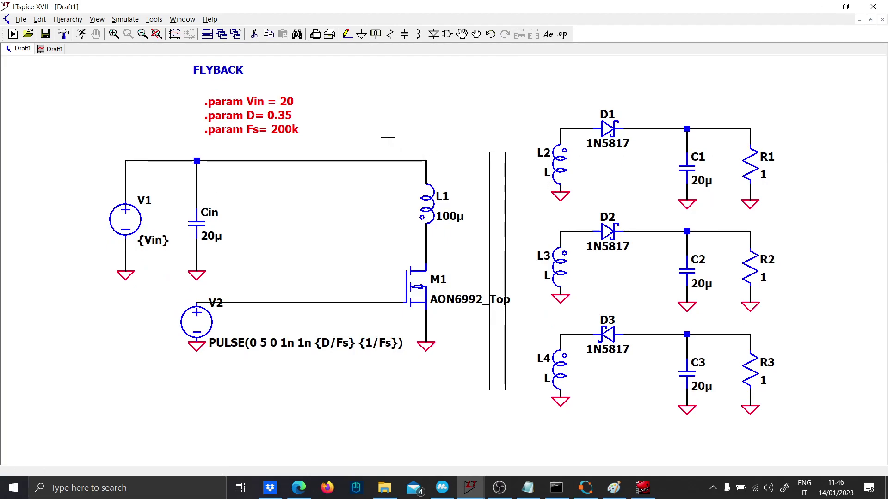
Add 'K L1 L2 L3 L4 1' above the circuit as a SPICE directive.
{"action": "key", "text": "t"}
{"action": "key", "text": "Caps_Lock"}
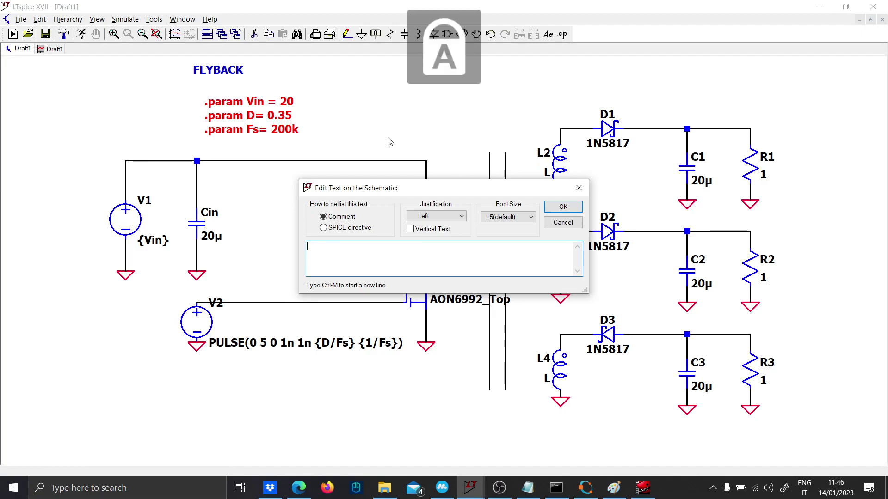
{"action": "type", "text": "K L1 L2 L3 L4 "}
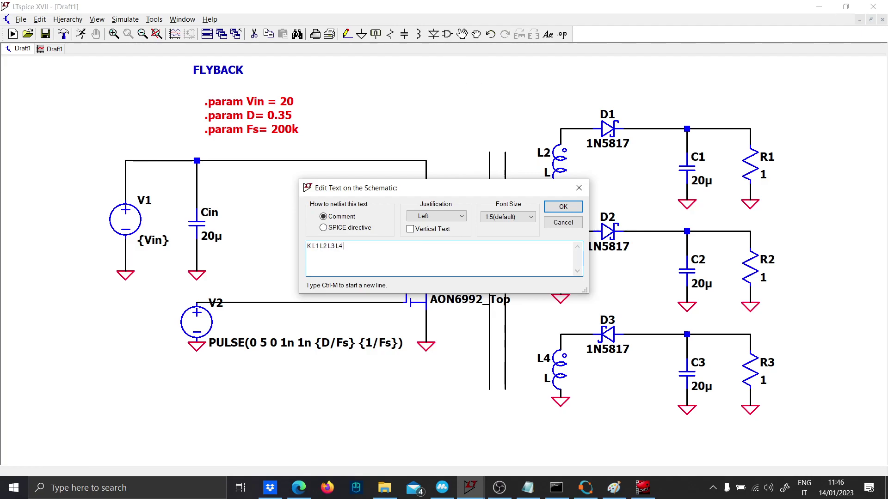
{"action": "type", "text": "1"}
{"action": "key", "text": "Caps_Lock"}
{"action": "key", "text": "Return"}
{"action": "left_click", "coordinate": [392, 105]}
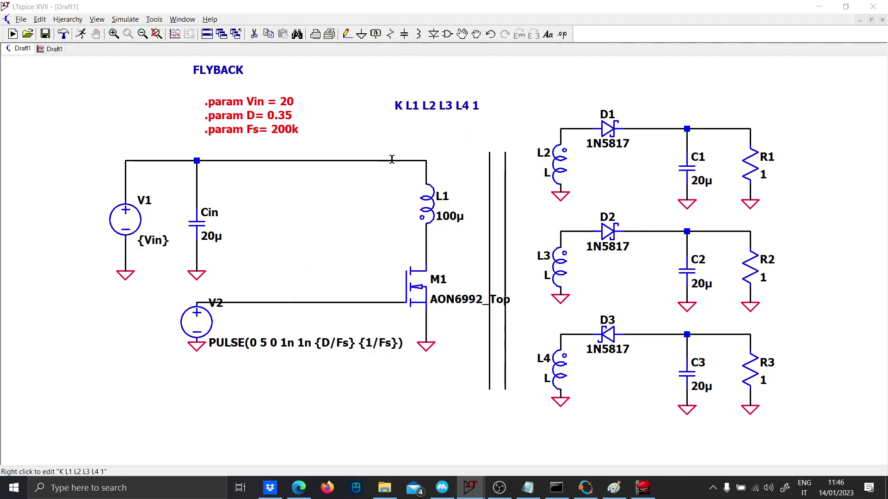
{"action": "right_click", "coordinate": [397, 106]}
{"action": "left_click", "coordinate": [580, 211]}
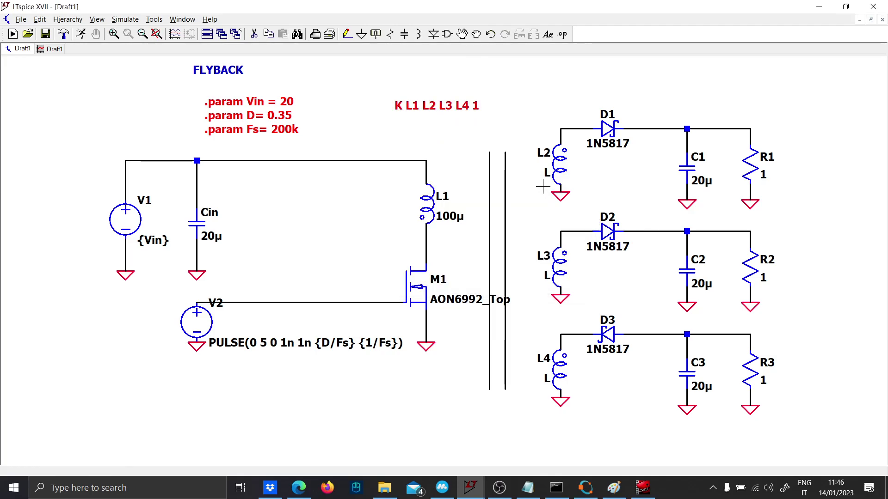
Set L2 to 100u and L3 and L4 to 600u each.
{"action": "right_click", "coordinate": [547, 176]}
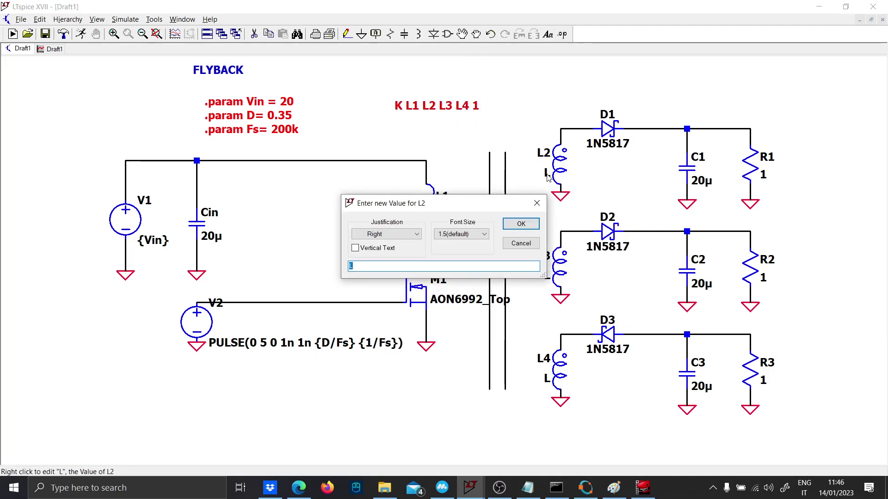
{"action": "type", "text": "100u"}
{"action": "key", "text": "Return"}
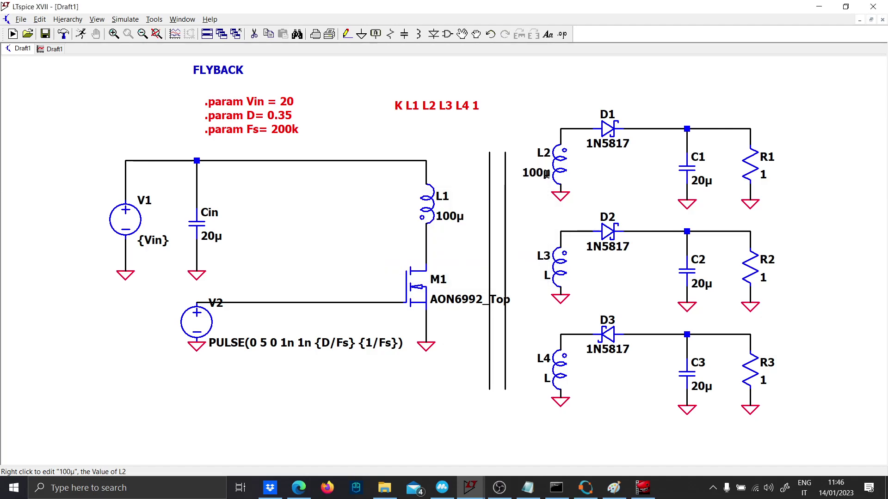
{"action": "right_click", "coordinate": [545, 277]}
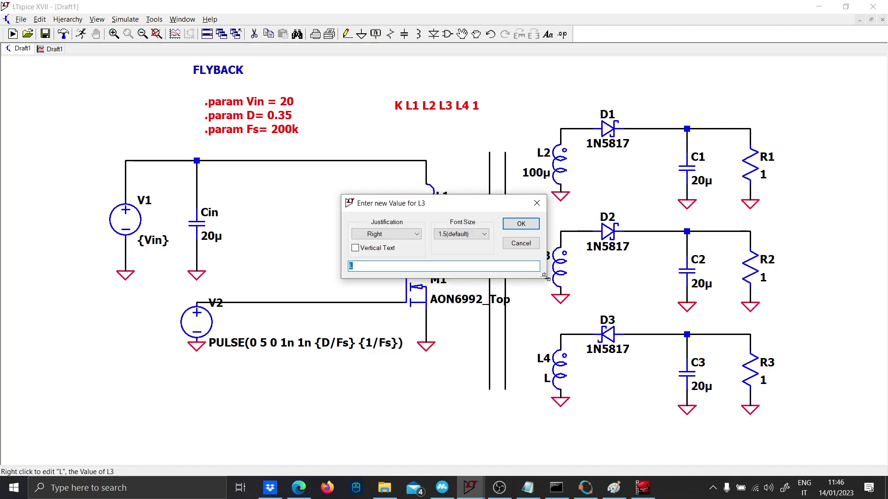
{"action": "type", "text": "600u"}
{"action": "key", "text": "Return"}
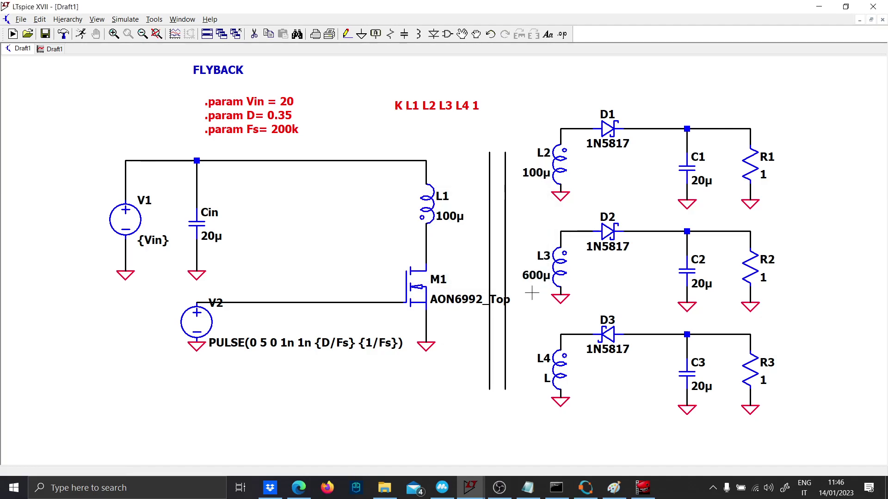
{"action": "right_click", "coordinate": [545, 380]}
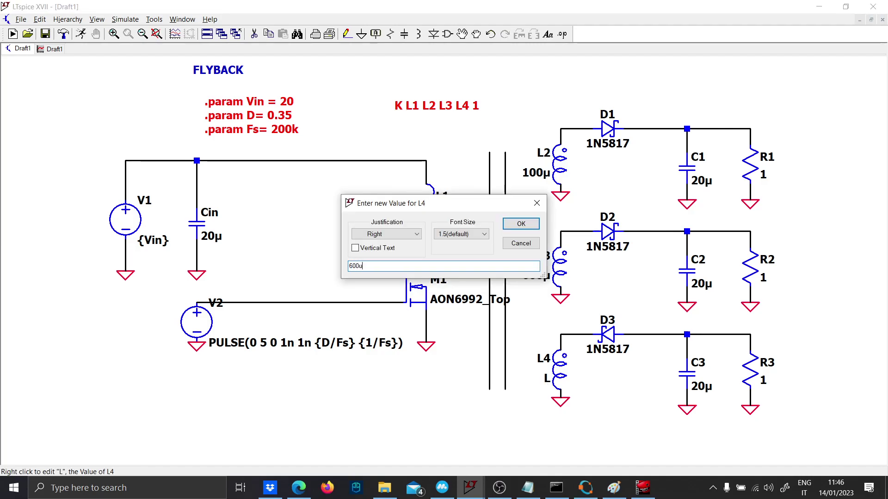
{"action": "type", "text": "600u"}
{"action": "key", "text": "Return"}
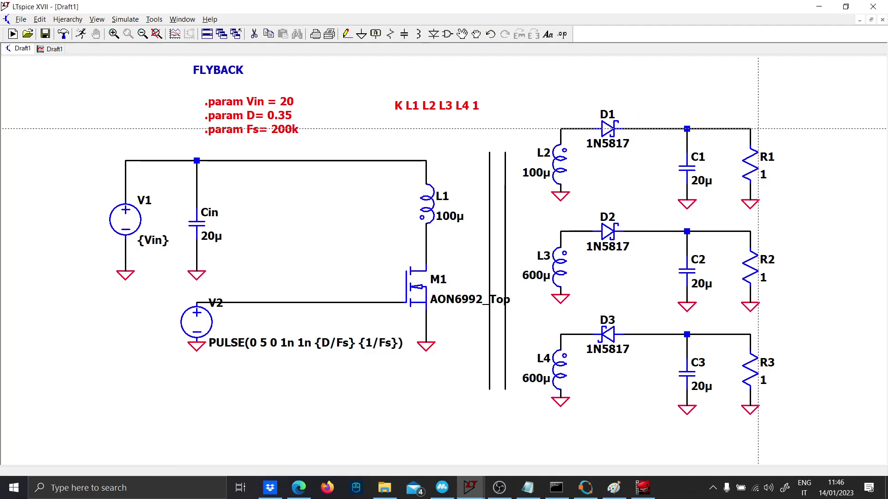
Extend the R1 output node with a wire and place Vs1 net labels beside all three outputs.
{"action": "left_click", "coordinate": [750, 129]}
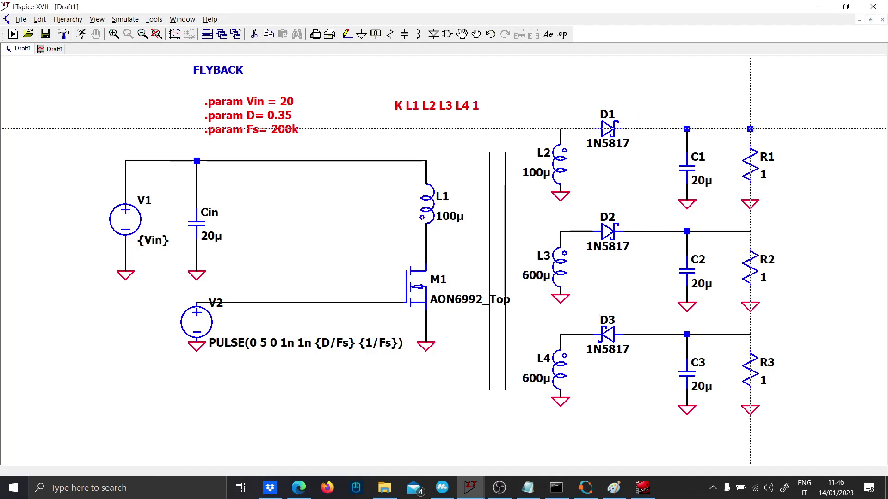
{"action": "left_click", "coordinate": [814, 129]}
{"action": "key", "text": "F4"}
{"action": "key", "text": "Caps_Lock"}
{"action": "type", "text": "V"}
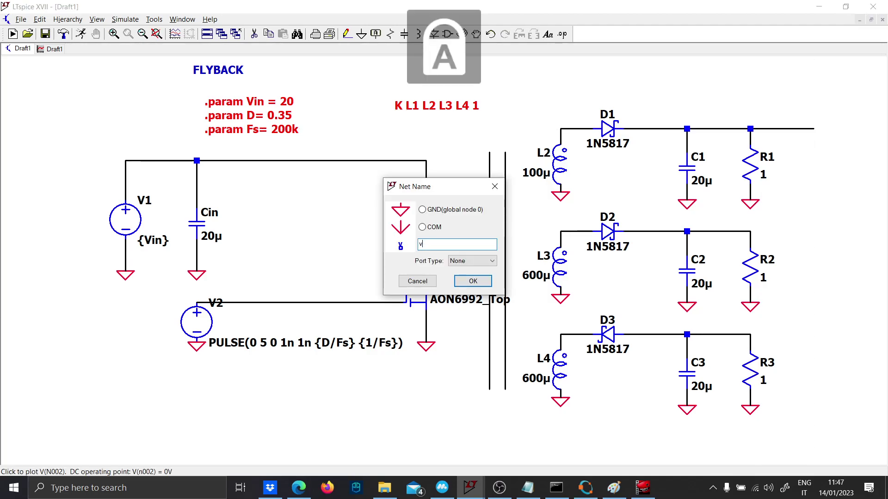
{"action": "key", "text": "Caps_Lock"}
{"action": "type", "text": "s1"}
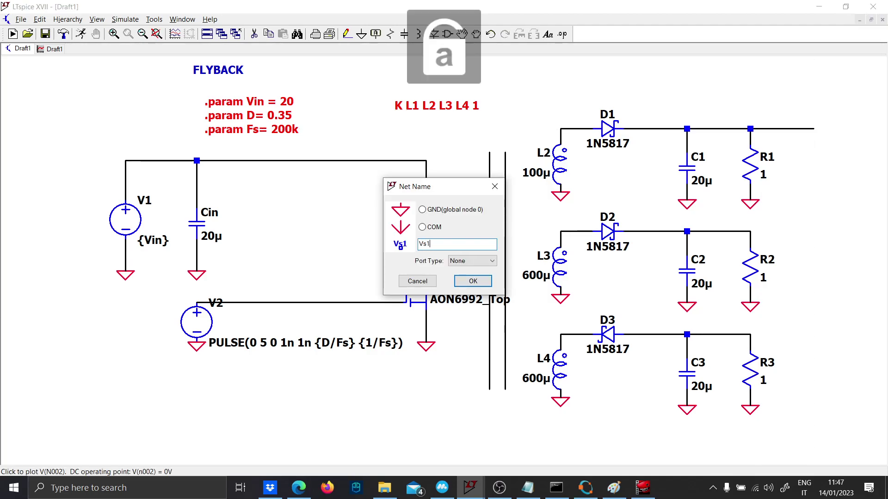
{"action": "key", "text": "Return"}
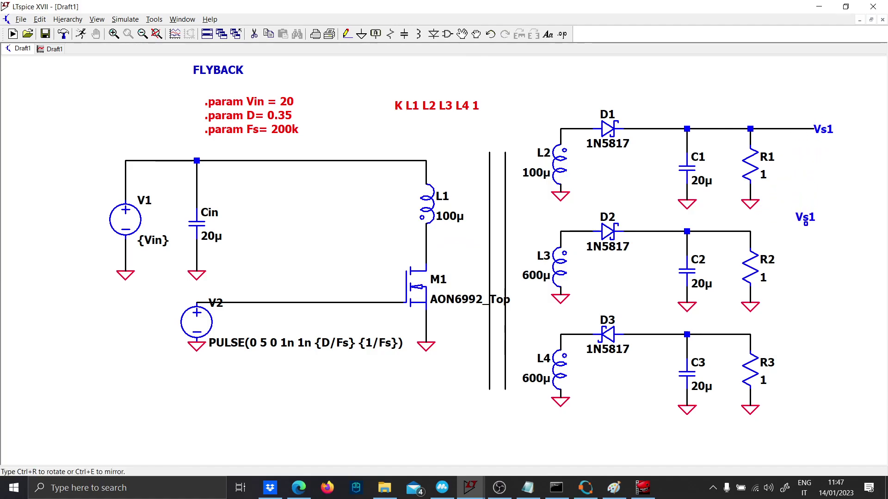
{"action": "left_click", "coordinate": [821, 231]}
{"action": "left_click", "coordinate": [822, 333]}
{"action": "key", "text": "Escape"}
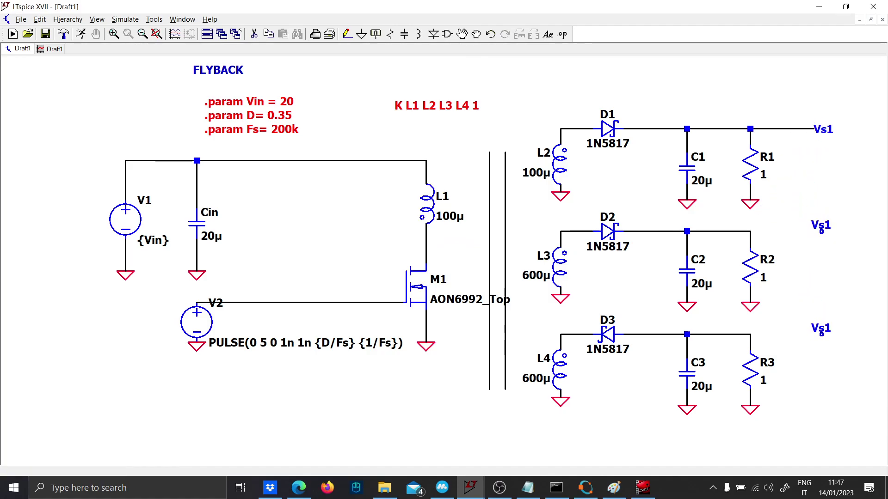
Wire the R2 and R3 output nodes to their new labels.
{"action": "key", "text": "F3"}
{"action": "left_click", "coordinate": [750, 231]}
{"action": "left_click", "coordinate": [821, 232]}
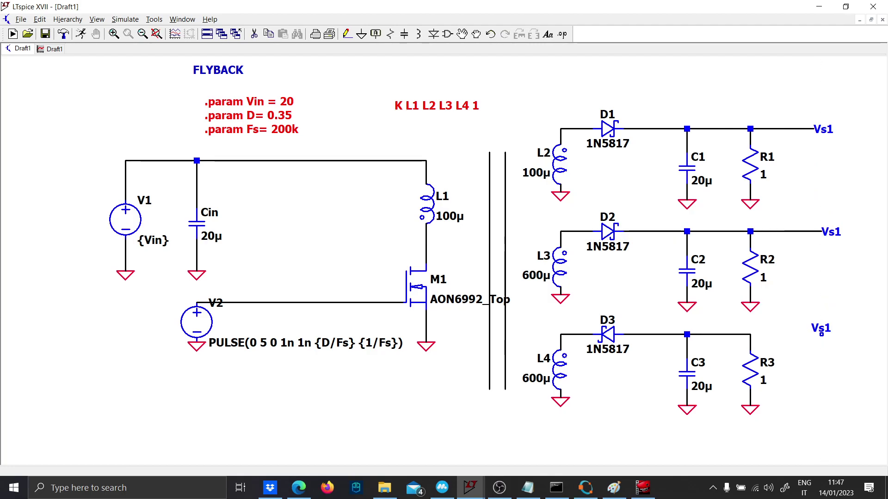
{"action": "left_click", "coordinate": [750, 334]}
{"action": "left_click", "coordinate": [821, 333]}
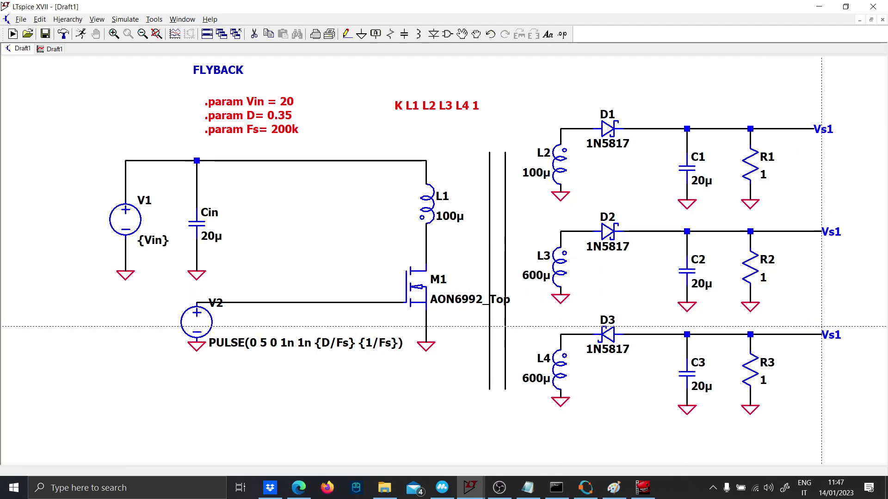
Rename the middle label to Vs2 and the bottom label to Vs3.
{"action": "right_click", "coordinate": [831, 231]}
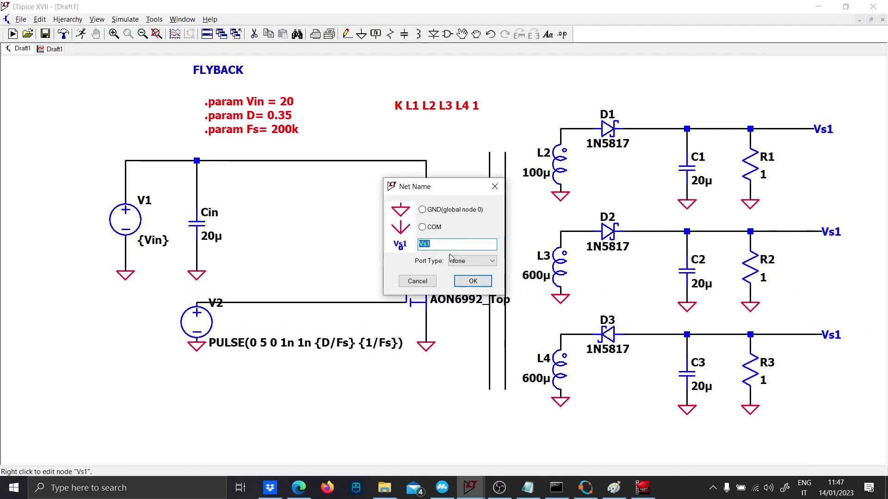
{"action": "key", "text": "BackSpace"}
{"action": "type", "text": "2"}
{"action": "key", "text": "Return"}
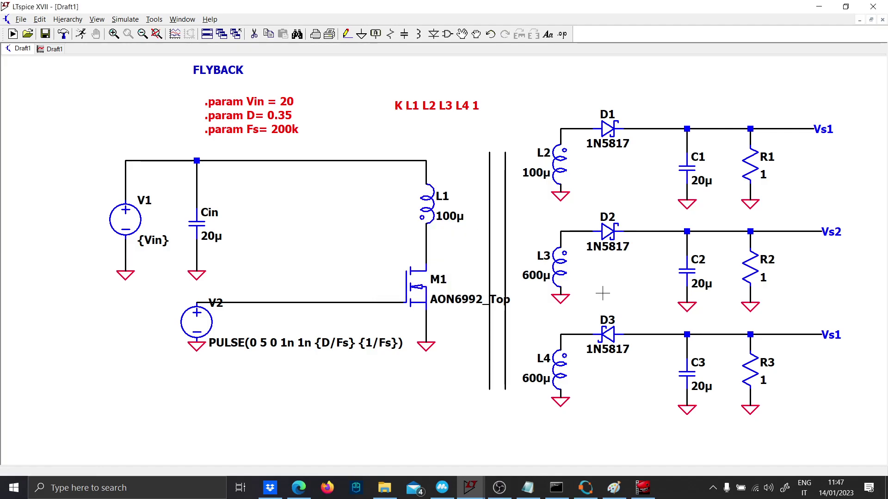
{"action": "right_click", "coordinate": [831, 334]}
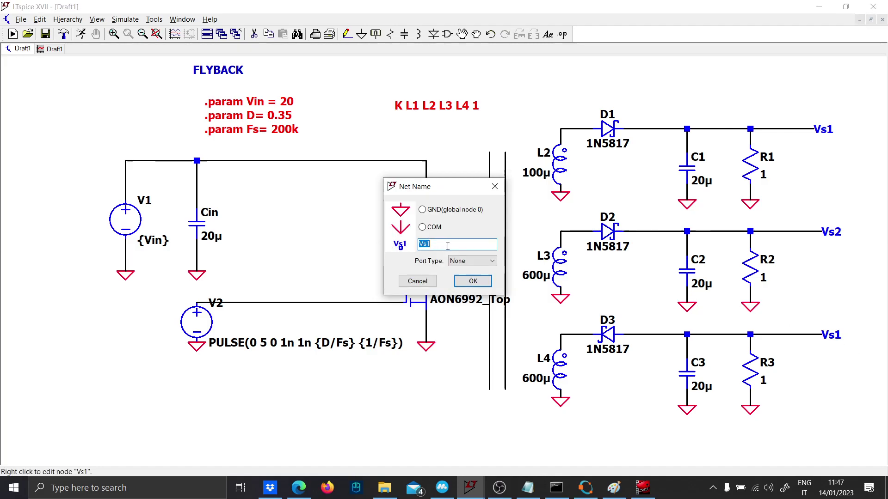
{"action": "key", "text": "End"}
{"action": "key", "text": "BackSpace"}
{"action": "type", "text": "3"}
{"action": "key", "text": "Return"}
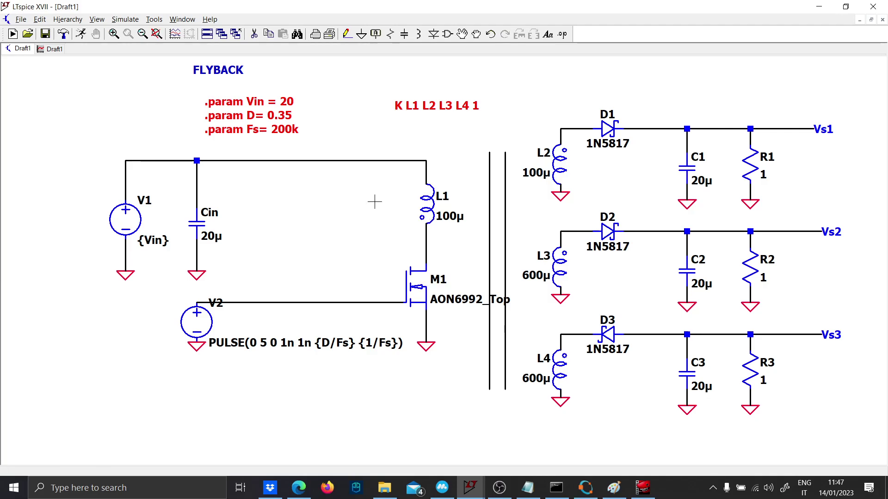
Run a transient simulation with 10m stop time, saving data from 5m.
{"action": "left_click", "coordinate": [81, 34]}
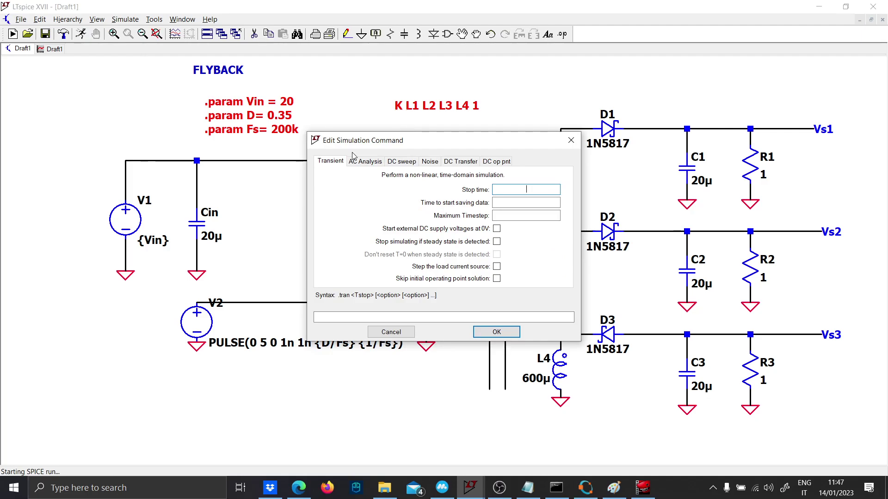
{"action": "type", "text": "10m"}
{"action": "left_click", "coordinate": [537, 205]}
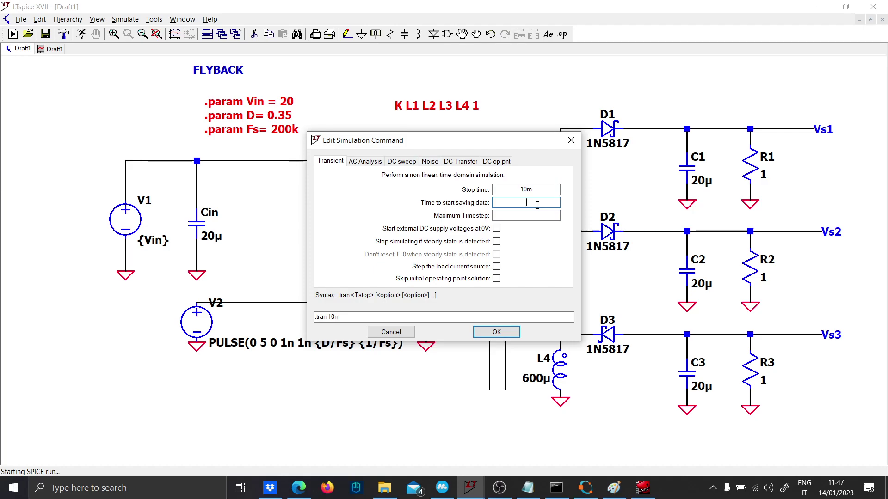
{"action": "type", "text": "5m"}
{"action": "key", "text": "Return"}
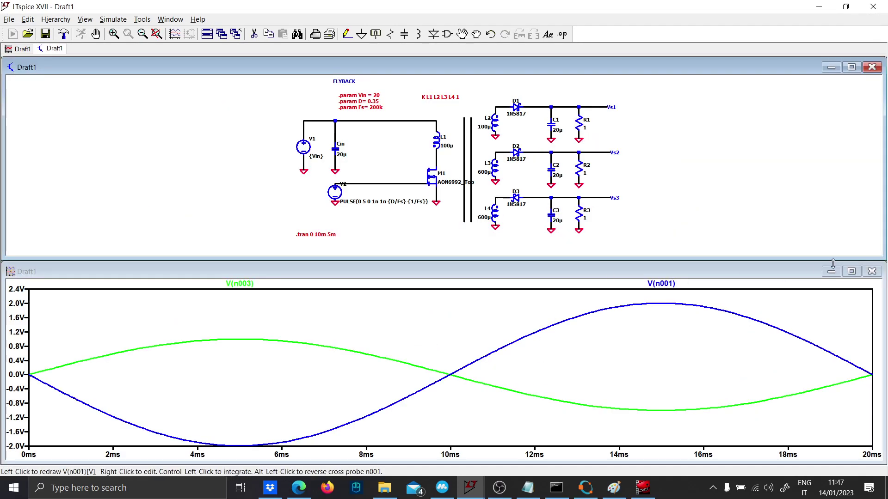
{"action": "left_click", "coordinate": [872, 271]}
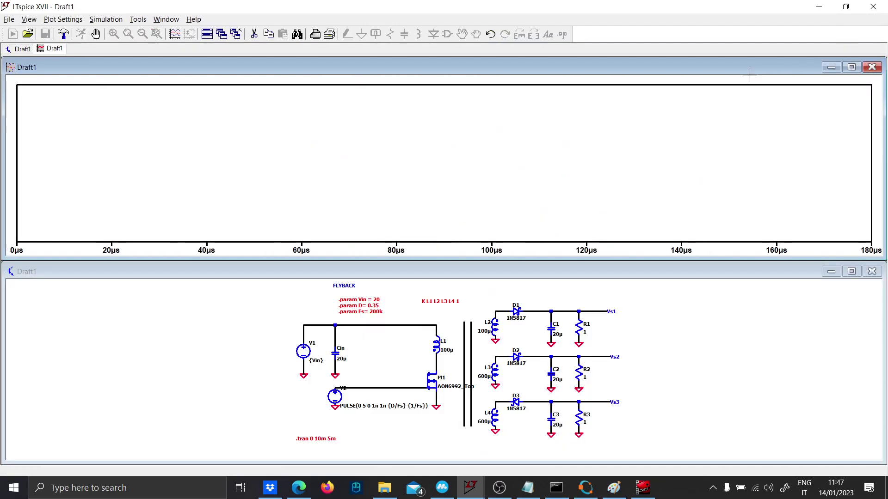
Tile the plot and schematic windows side by side and return to the schematic.
{"action": "right_click", "coordinate": [718, 32]}
{"action": "left_click", "coordinate": [758, 71]}
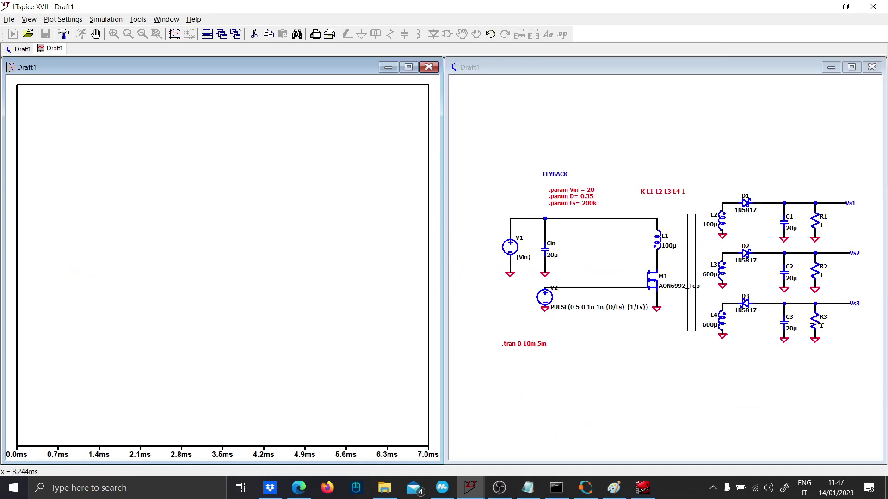
{"action": "left_click", "coordinate": [773, 382]}
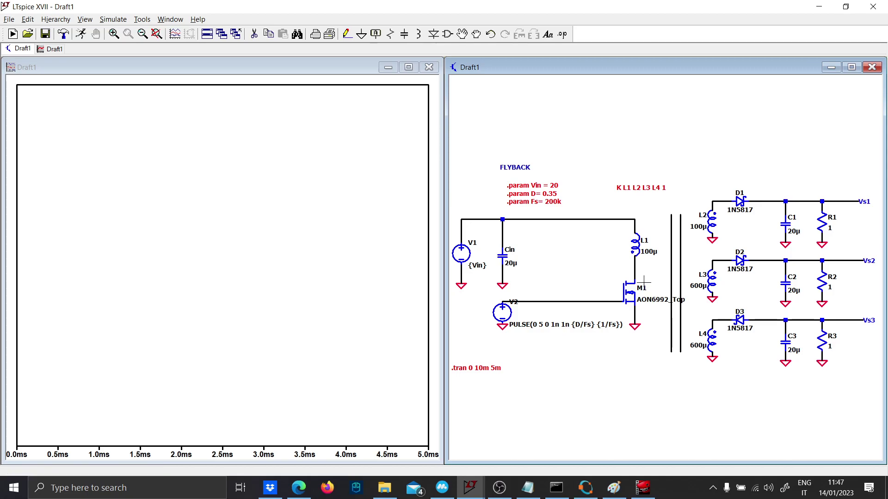
Plot the M1 drain voltage V(n004) and zoom into the first 120 µs.
{"action": "left_click", "coordinate": [639, 267]}
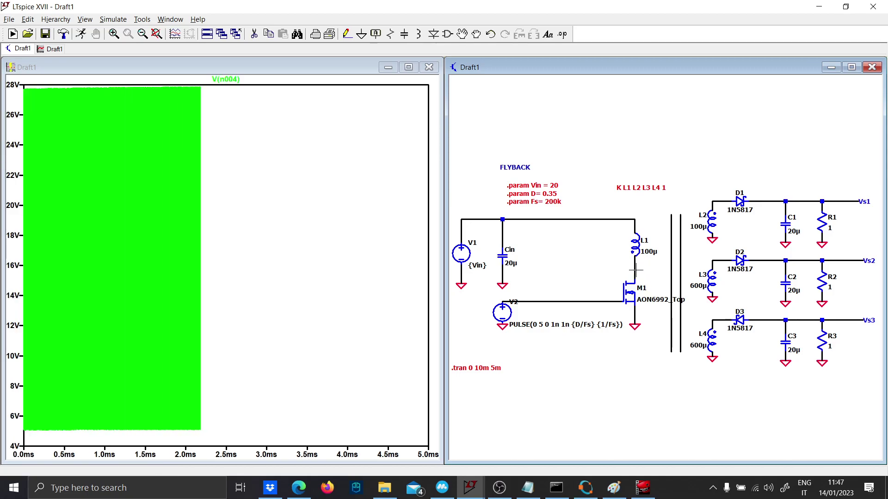
{"action": "left_click_drag", "start_coordinate": [63, 437], "coordinate": [14, 83]}
{"action": "left_click_drag", "start_coordinate": [117, 429], "coordinate": [21, 111]}
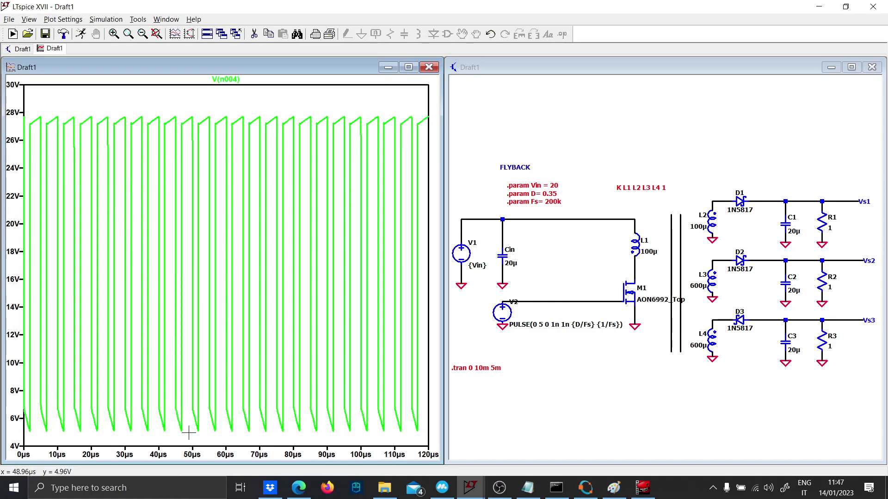
Plot the L1 current zoomed to 6–32 µs, then show only the D1 current.
{"action": "left_click", "coordinate": [632, 249]}
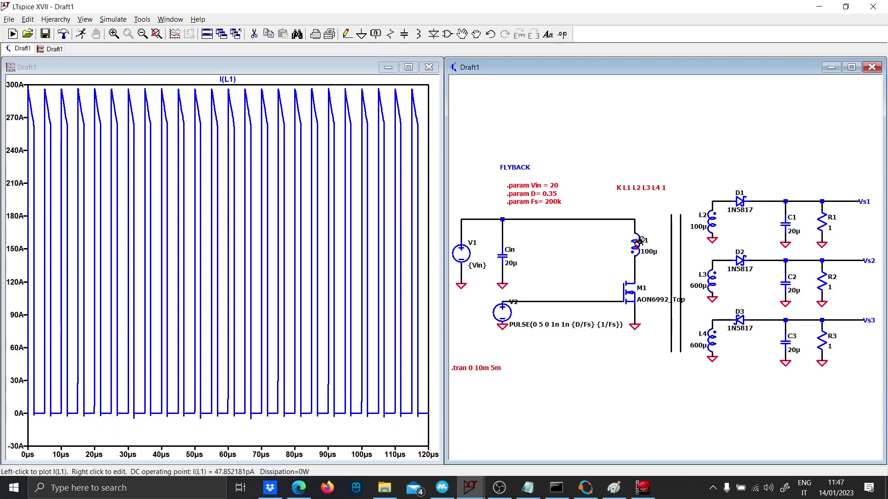
{"action": "left_click_drag", "start_coordinate": [190, 420], "coordinate": [49, 82]}
{"action": "left_click_drag", "start_coordinate": [250, 416], "coordinate": [55, 91]}
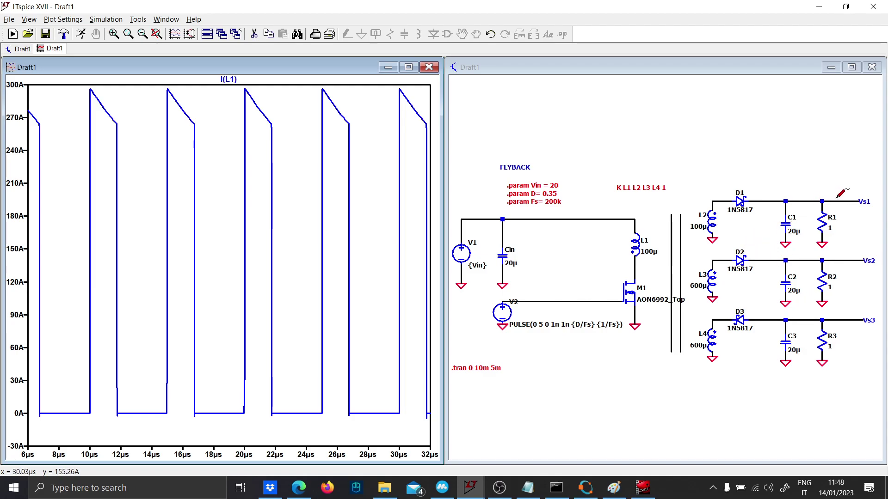
{"action": "left_click", "coordinate": [745, 226]}
{"action": "left_click", "coordinate": [740, 197]}
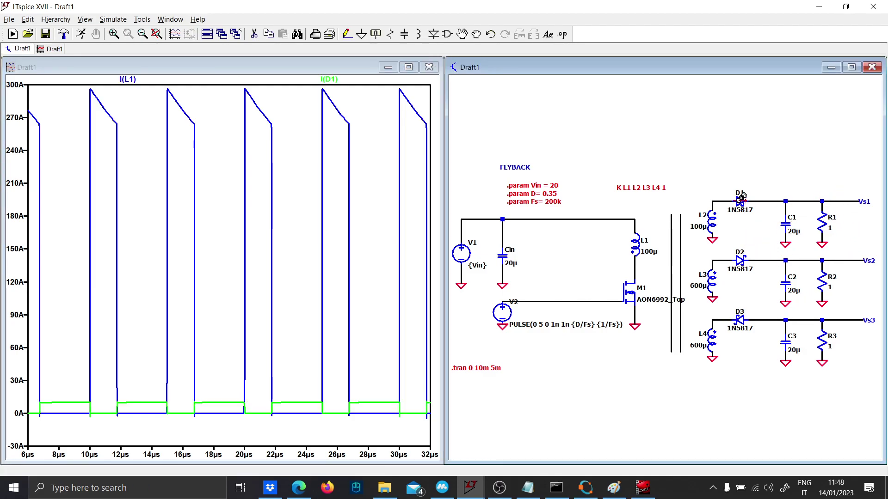
{"action": "left_click", "coordinate": [741, 198]}
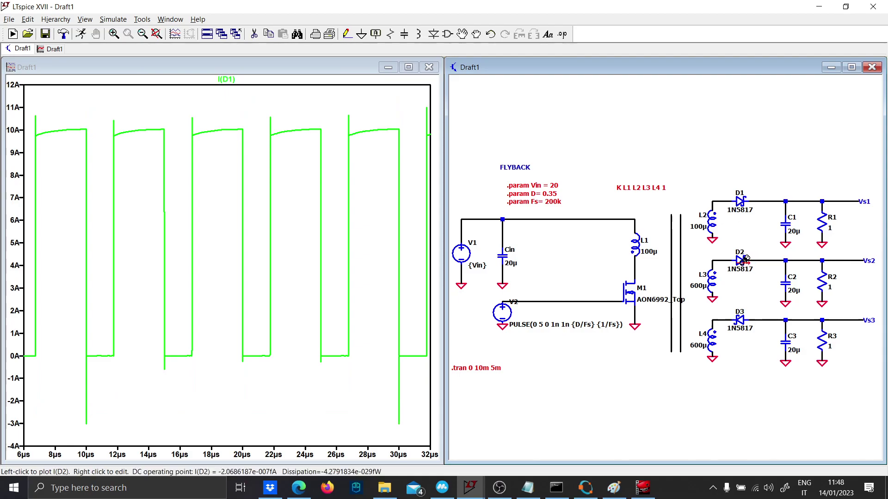
Plot V(vs1) and zoom to fit the full 0–5 ms.
{"action": "left_click", "coordinate": [849, 201]}
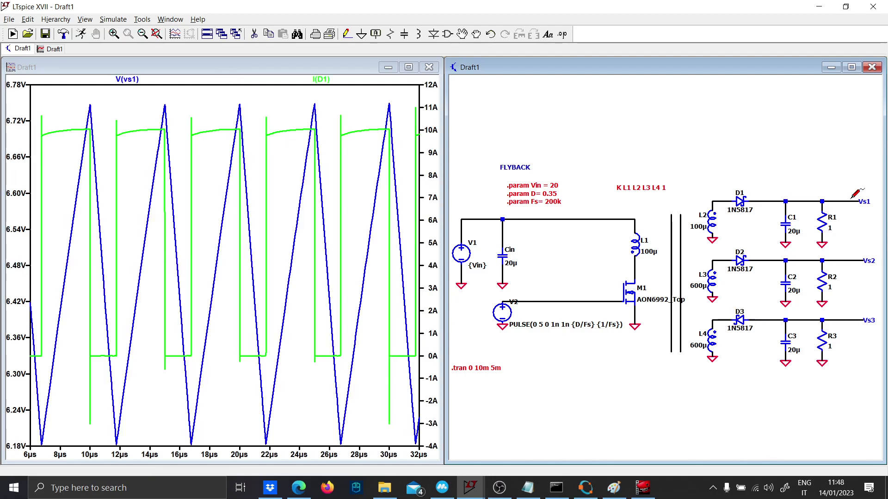
{"action": "right_click", "coordinate": [217, 217]}
{"action": "left_click", "coordinate": [240, 225]}
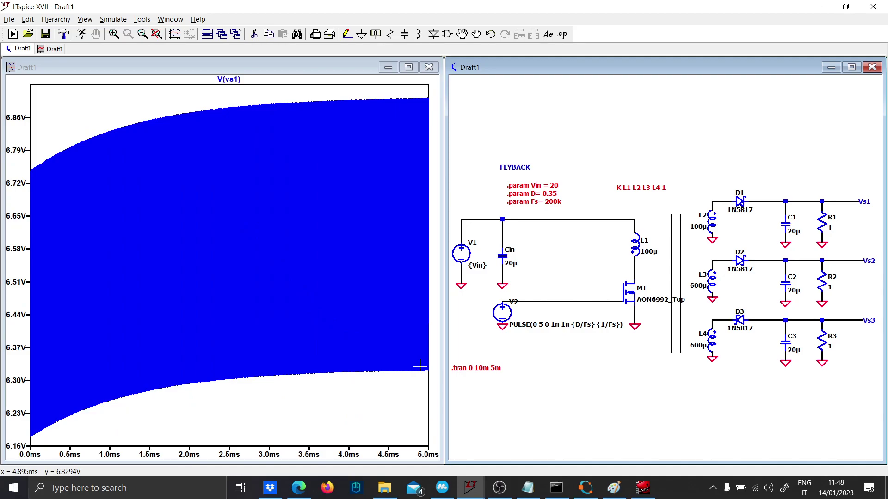
Change the .tran directive to a 12m stop time with no start-saving time.
{"action": "right_click", "coordinate": [483, 370]}
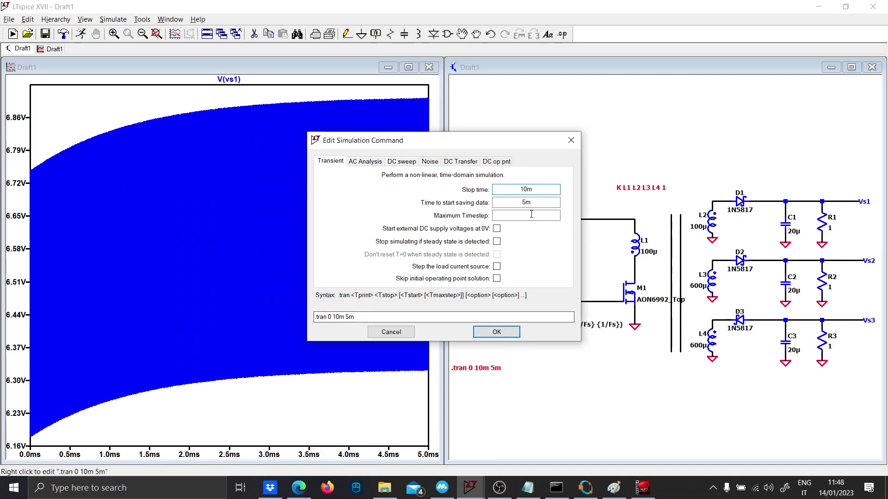
{"action": "key", "text": "Tab"}
{"action": "key", "text": "BackSpace"}
{"action": "double_click", "coordinate": [495, 190]}
{"action": "type", "text": "12"}
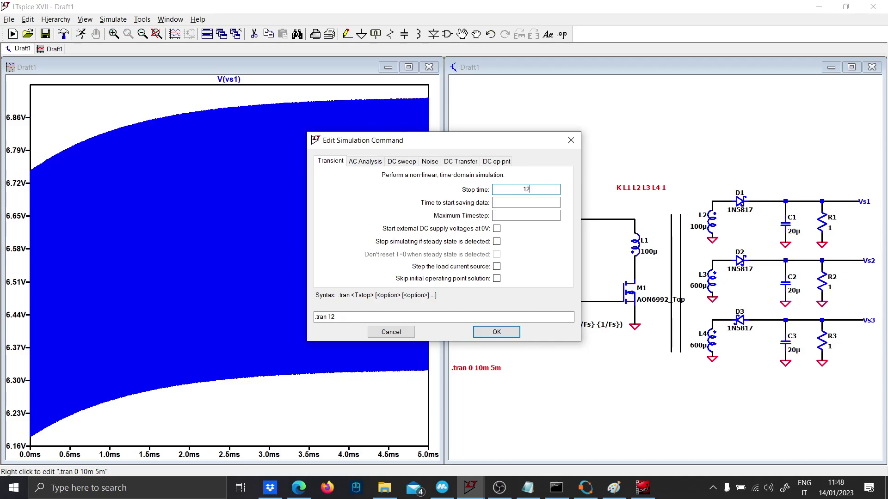
{"action": "type", "text": "m"}
{"action": "key", "text": "Return"}
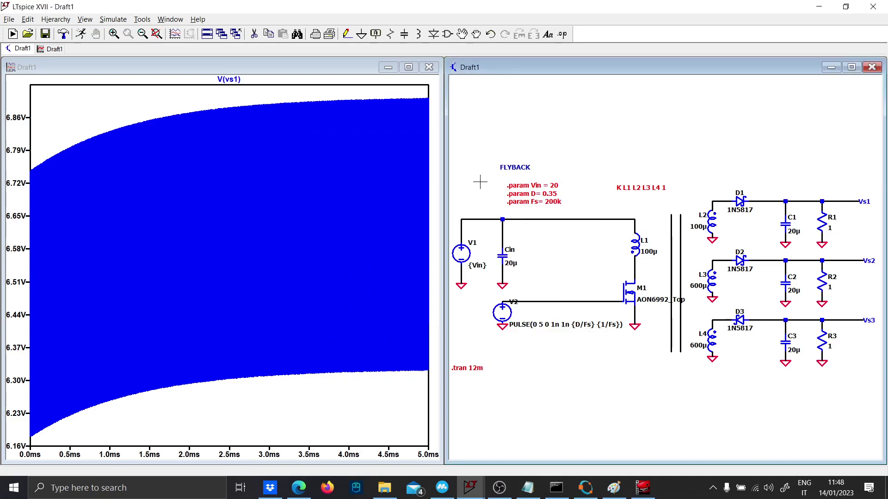
Rerun the simulation and zoom into the Vs1 ripple near 11.4 ms.
{"action": "left_click", "coordinate": [84, 36]}
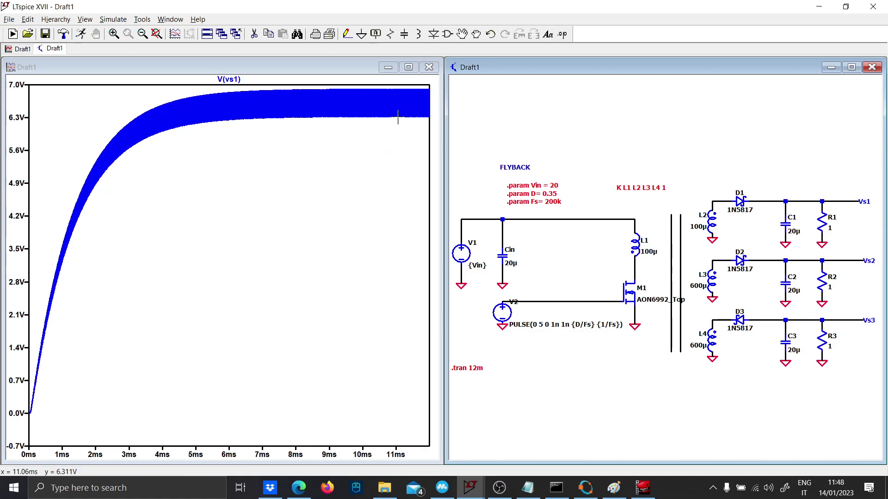
{"action": "left_click_drag", "start_coordinate": [397, 118], "coordinate": [439, 85]}
{"action": "left_click_drag", "start_coordinate": [165, 159], "coordinate": [200, 419]}
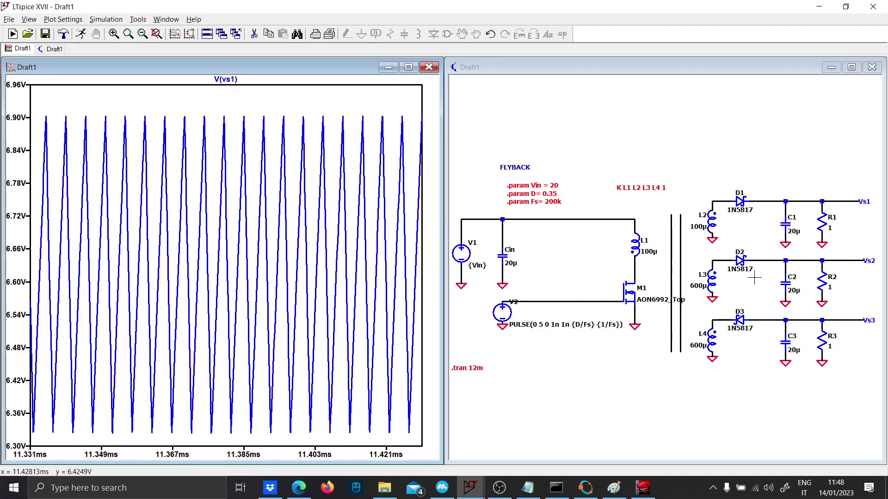
Set capacitors C1, C2 and C3 to 50u each.
{"action": "right_click", "coordinate": [794, 233]}
{"action": "type", "text": "50u"}
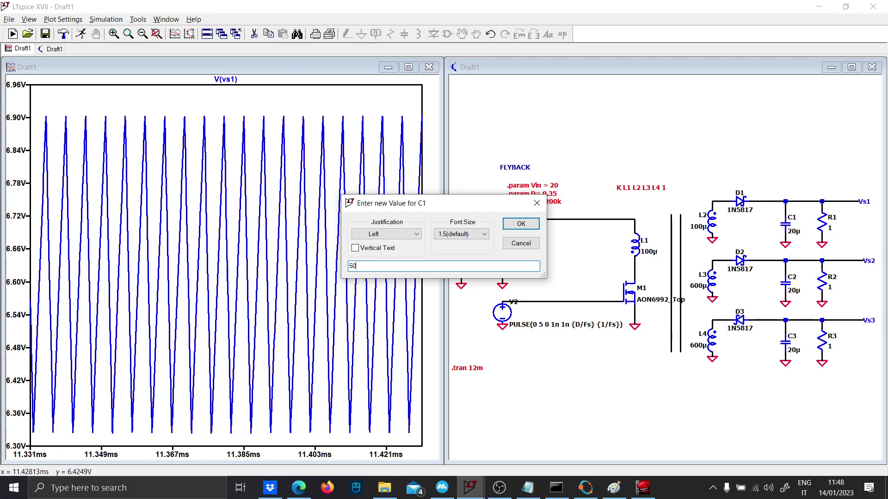
{"action": "key", "text": "Return"}
{"action": "right_click", "coordinate": [794, 290]}
{"action": "type", "text": "50u"}
{"action": "key", "text": "Return"}
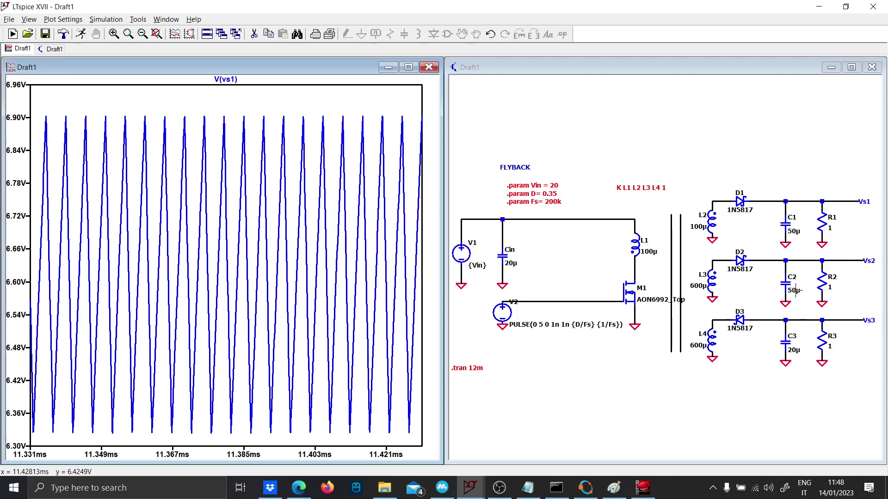
{"action": "right_click", "coordinate": [795, 350]}
{"action": "type", "text": "50u"}
{"action": "key", "text": "Return"}
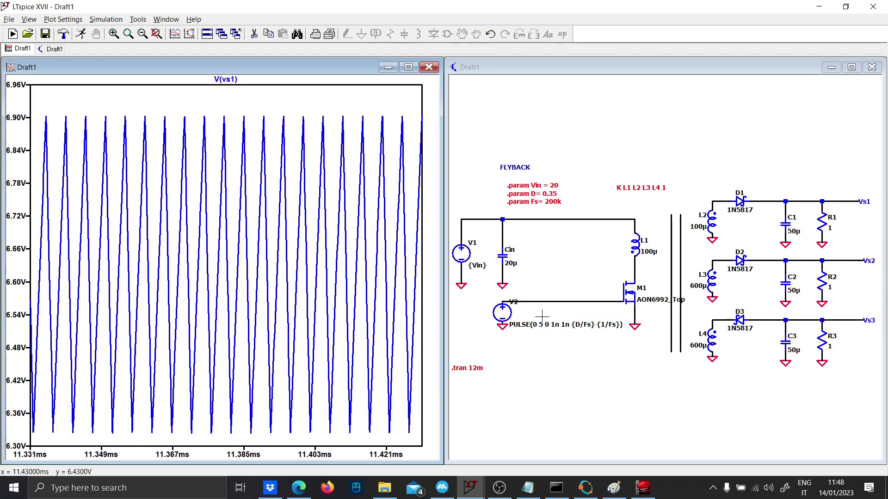
Edit the .tran directive to a 15m stop time, saving data from 14m.
{"action": "right_click", "coordinate": [476, 367]}
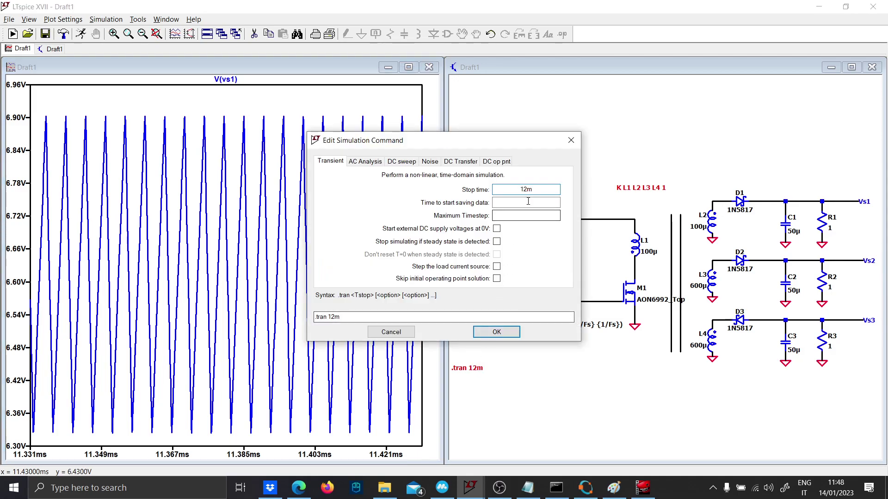
{"action": "double_click", "coordinate": [527, 190]}
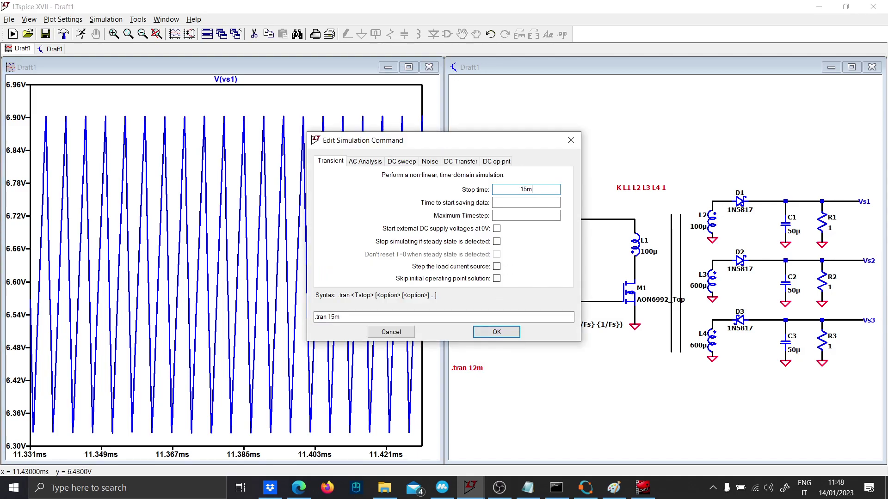
{"action": "left_click", "coordinate": [525, 204]}
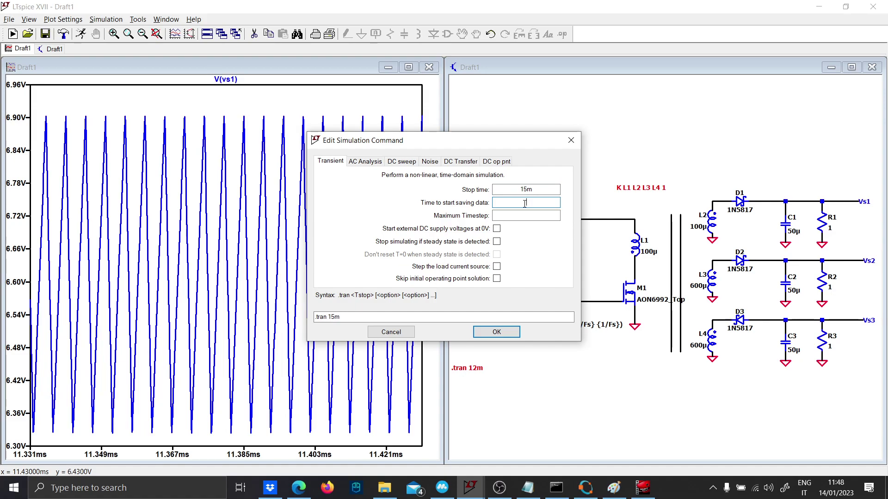
{"action": "type", "text": "14m"}
{"action": "key", "text": "Return"}
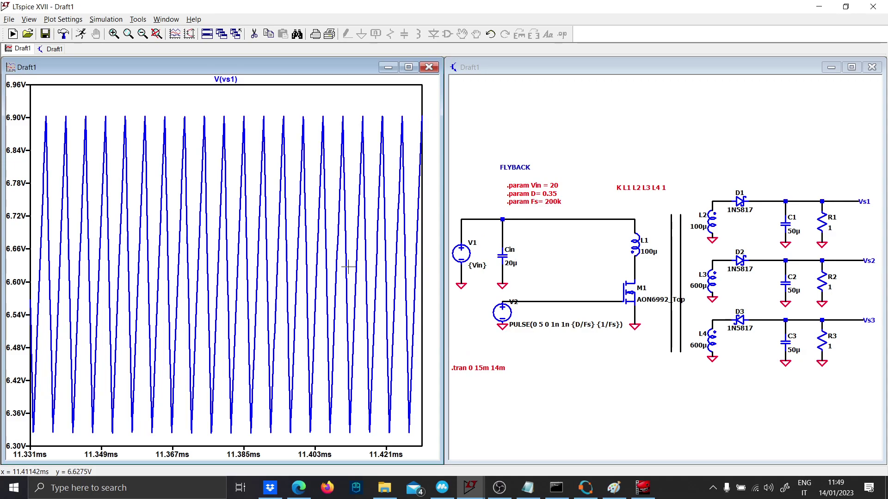
Rerun the simulation and zoom into a few cycles of V(vs1).
{"action": "left_click", "coordinate": [534, 422]}
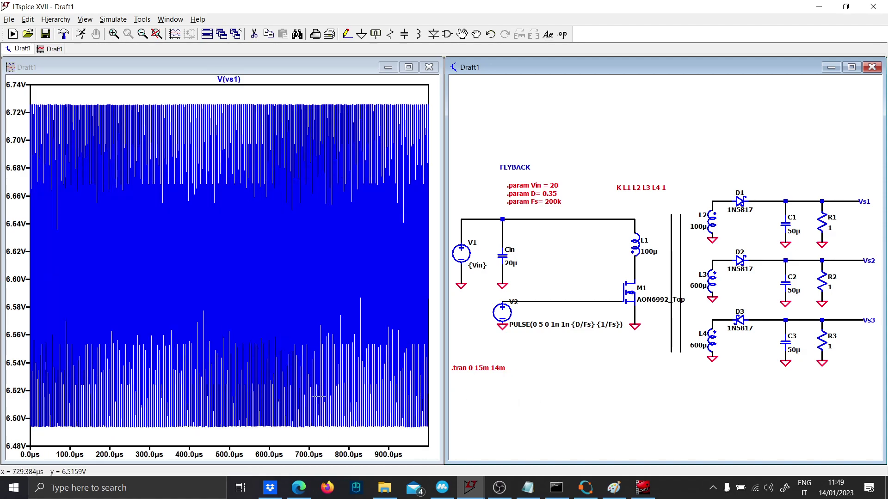
{"action": "left_click_drag", "start_coordinate": [204, 431], "coordinate": [232, 100]}
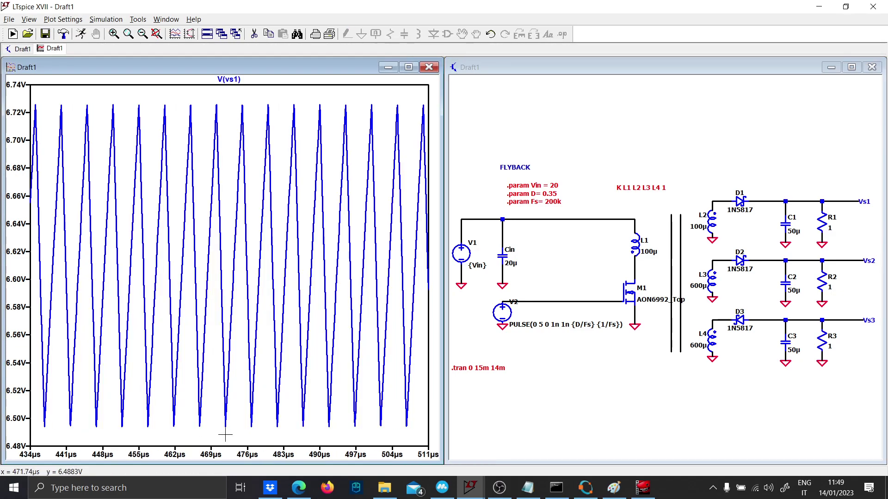
{"action": "left_click_drag", "start_coordinate": [225, 434], "coordinate": [65, 105]}
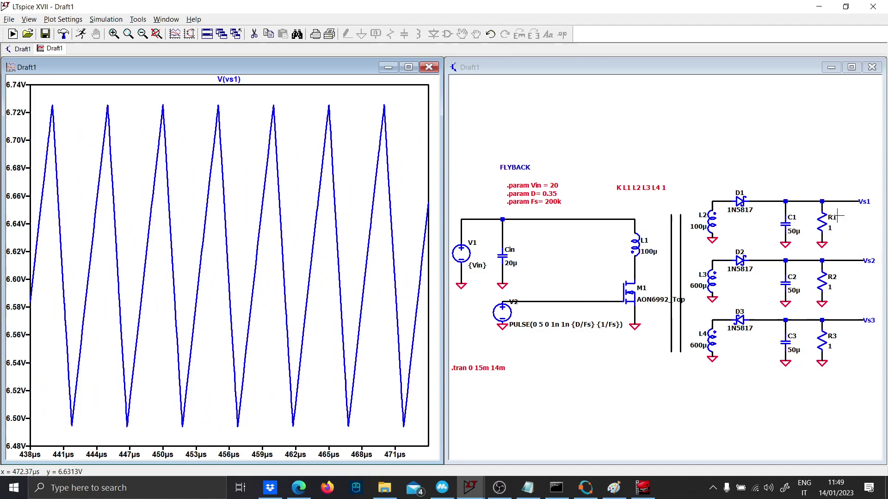
Probe the Vs2 and Vs3 nets to plot their output voltages.
{"action": "left_click", "coordinate": [840, 231]}
{"action": "left_click", "coordinate": [856, 260]}
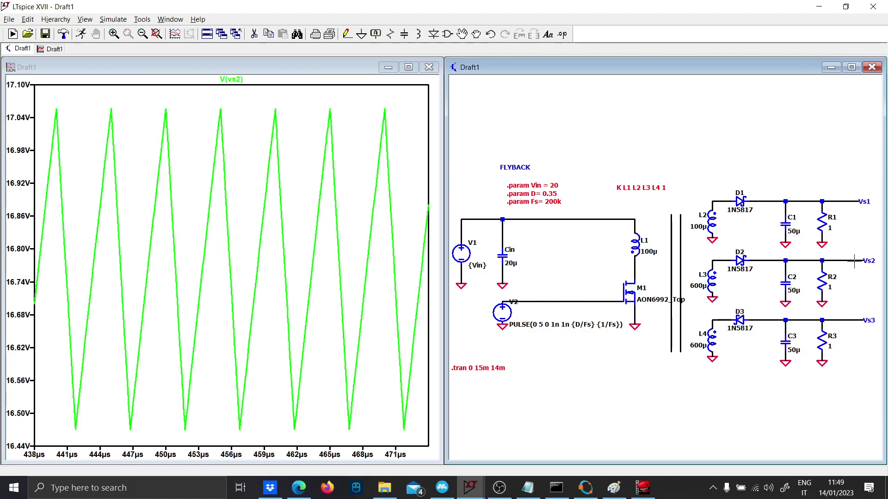
{"action": "left_click", "coordinate": [855, 320]}
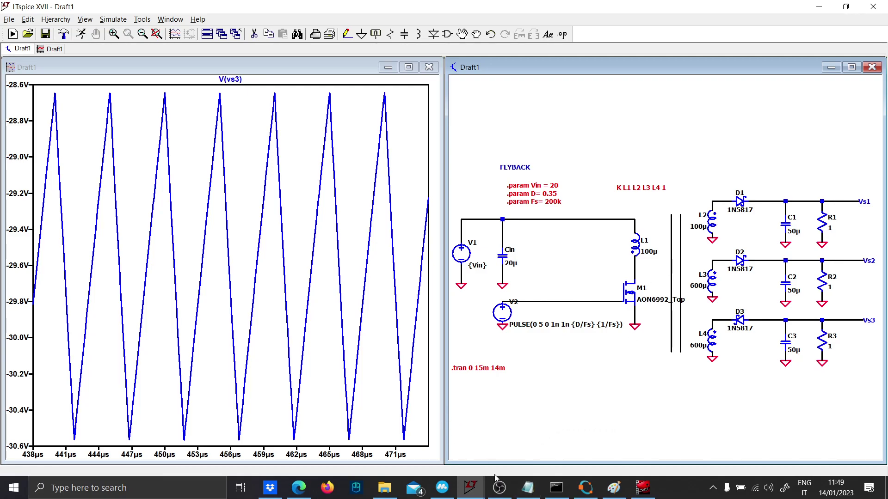
{"action": "mouse_move", "coordinate": [498, 486]}
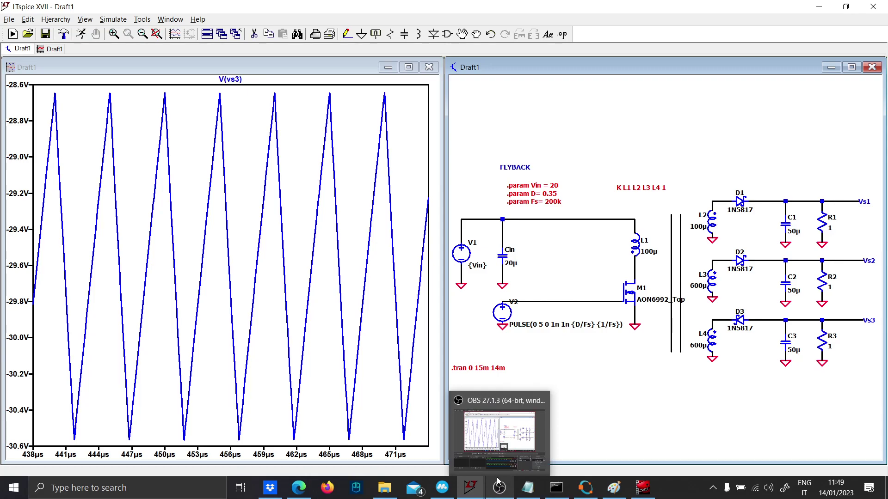